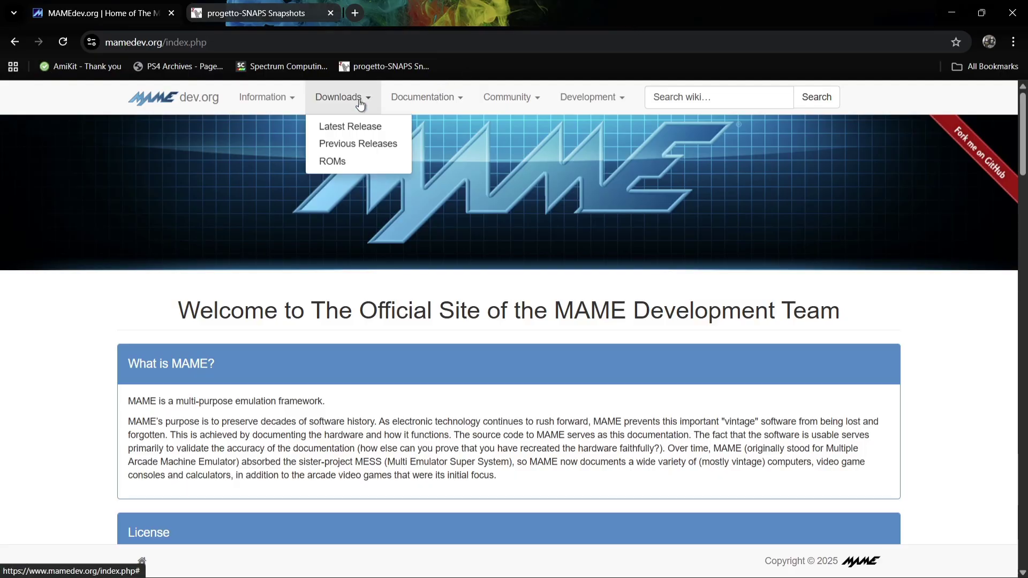
Step: View the MAME 0.281 release page and the Progetto-SNAPS snapshots page, then minimize Chrome
{"action": "left_click", "coordinate": [357, 127]}
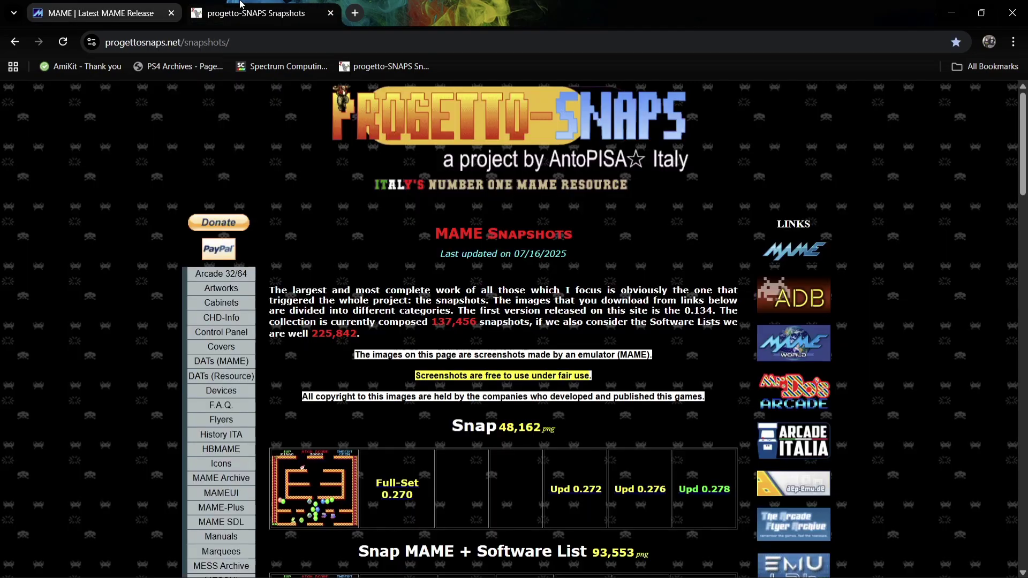
{"action": "left_click", "coordinate": [241, 4]}
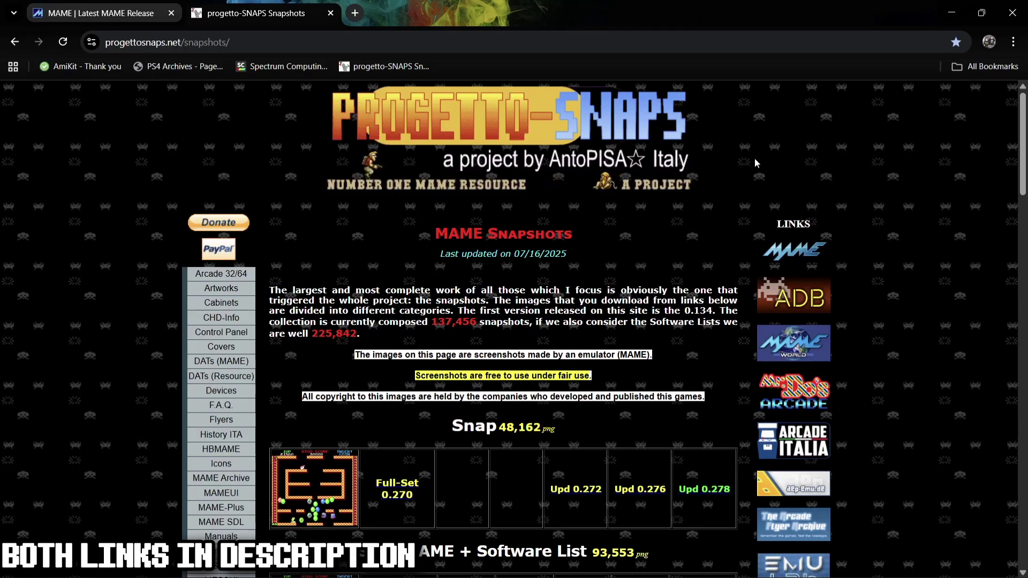
{"action": "left_click", "coordinate": [952, 12]}
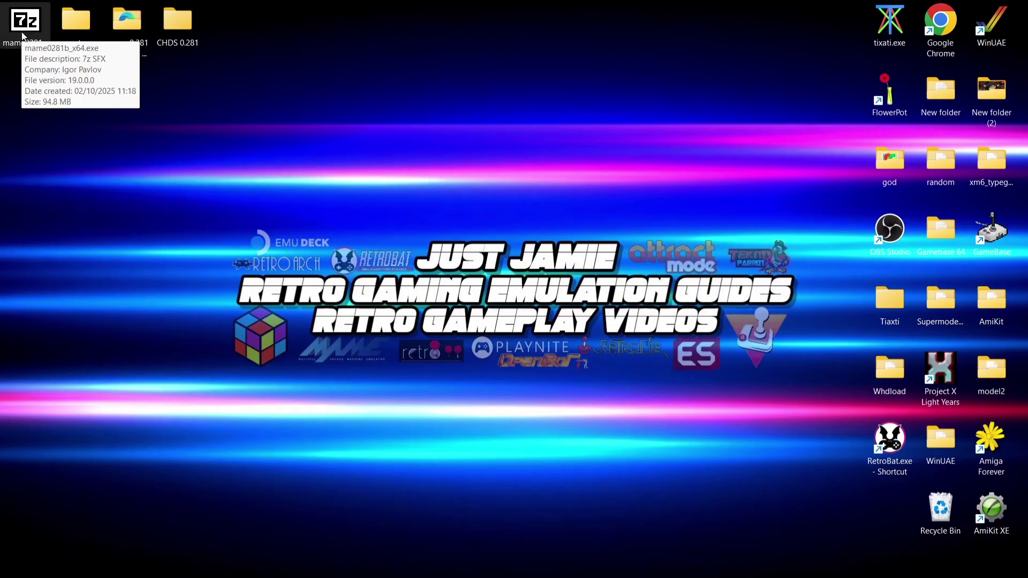
Step: Create a new desktop folder named Mame
{"action": "right_click", "coordinate": [290, 113]}
{"action": "mouse_move", "coordinate": [339, 219]}
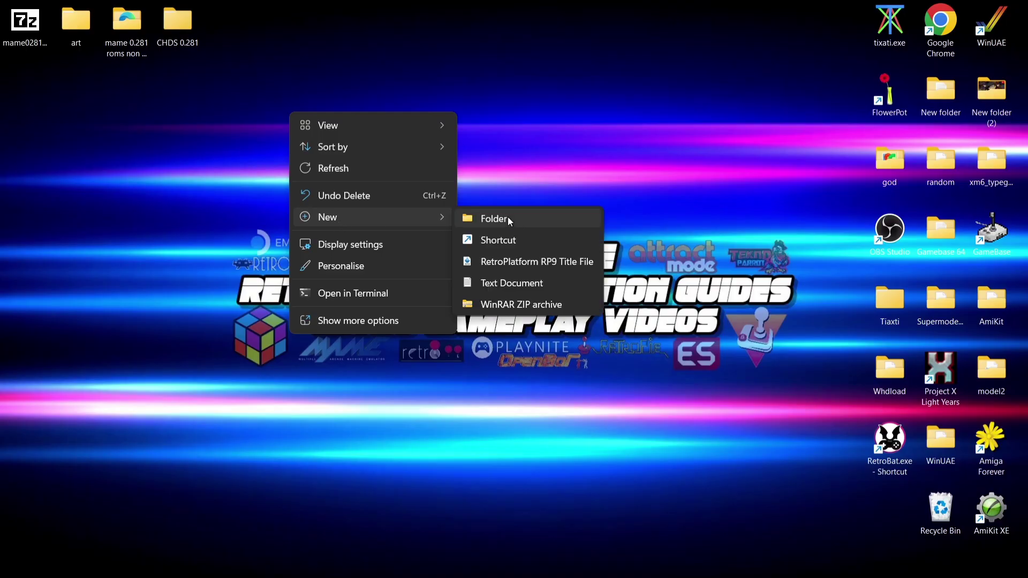
{"action": "left_click", "coordinate": [508, 217]}
{"action": "type", "text": "Mame"}
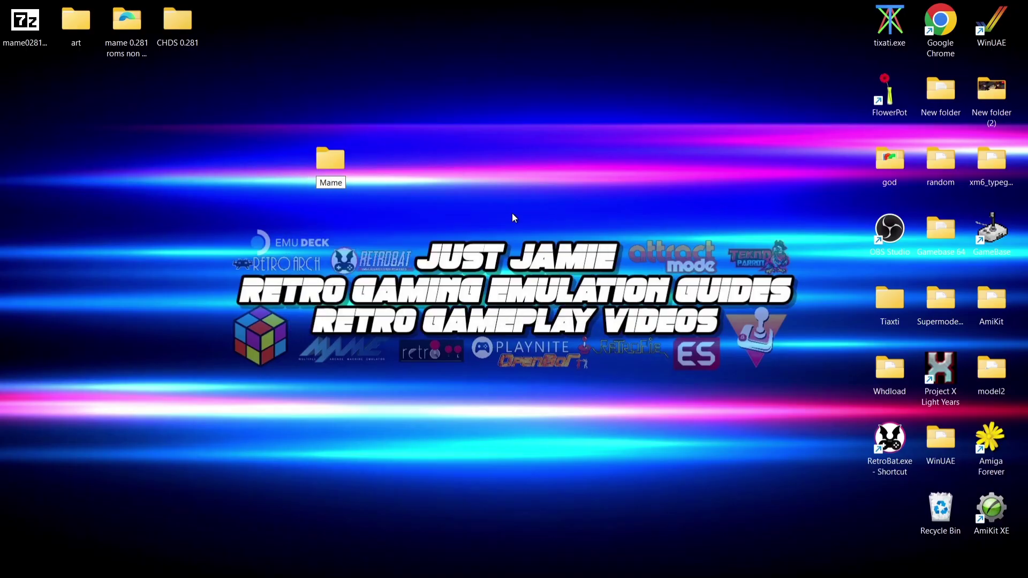
{"action": "key", "text": "Return"}
Step: Move mame0281b_x64.exe into the Mame folder, open it, and select the exe
{"action": "left_click_drag", "start_coordinate": [24, 24], "coordinate": [322, 165]}
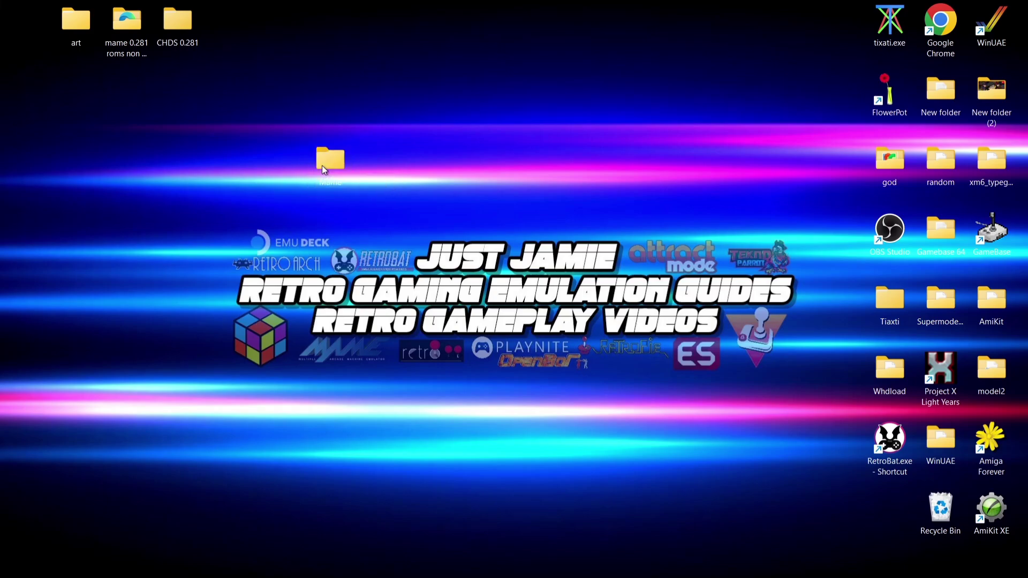
{"action": "double_click", "coordinate": [322, 165]}
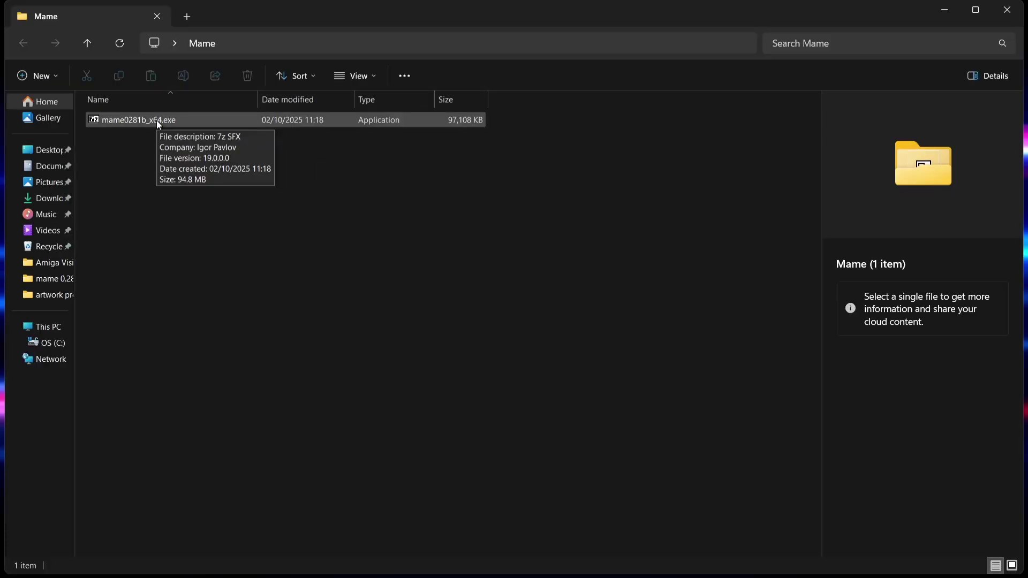
{"action": "left_click", "coordinate": [179, 124]}
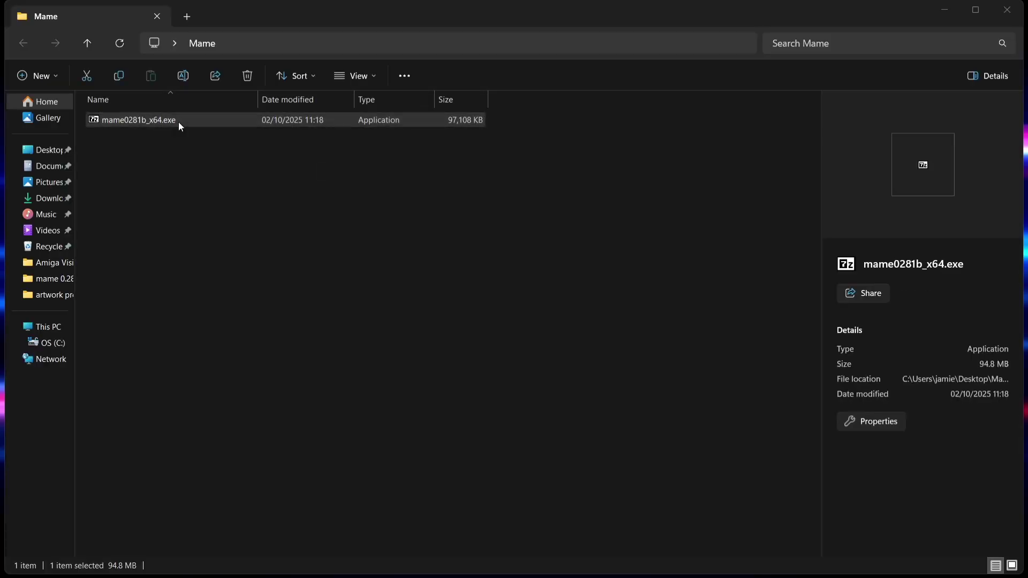
Step: Run the blocked MAME installer anyway and extract it into Desktop\Mame
{"action": "left_click", "coordinate": [381, 201]}
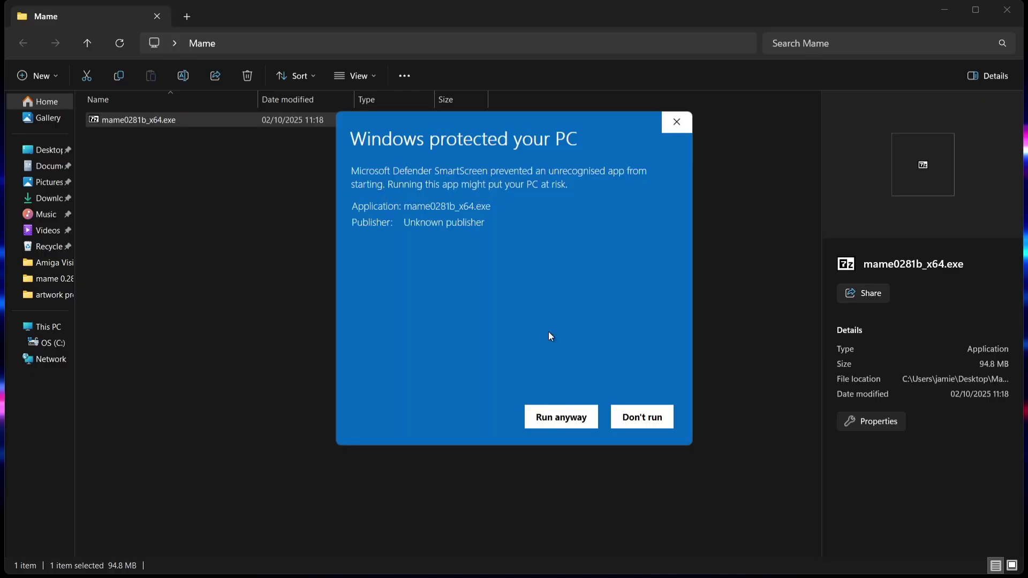
{"action": "left_click", "coordinate": [556, 413]}
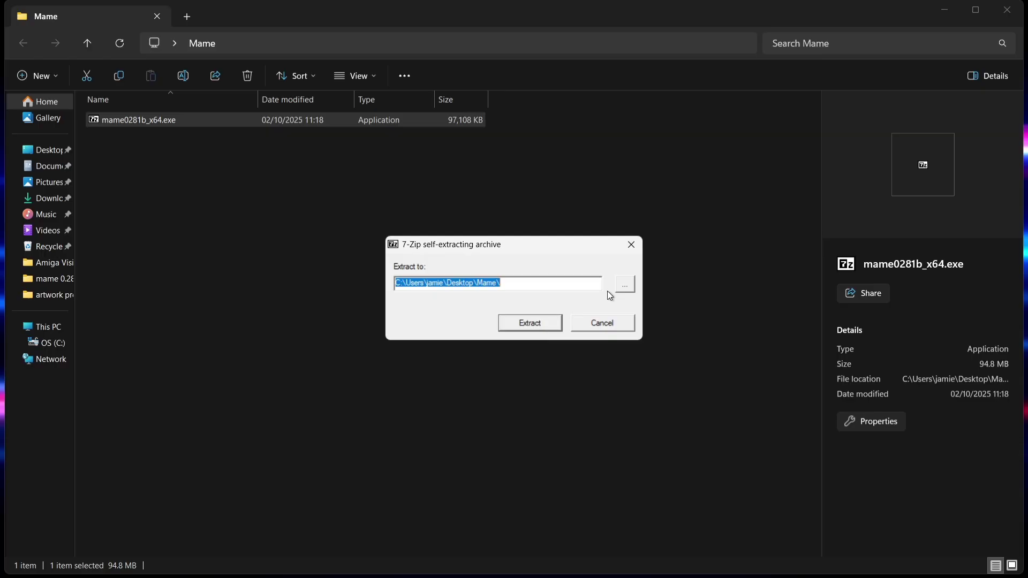
{"action": "left_click", "coordinate": [626, 285]}
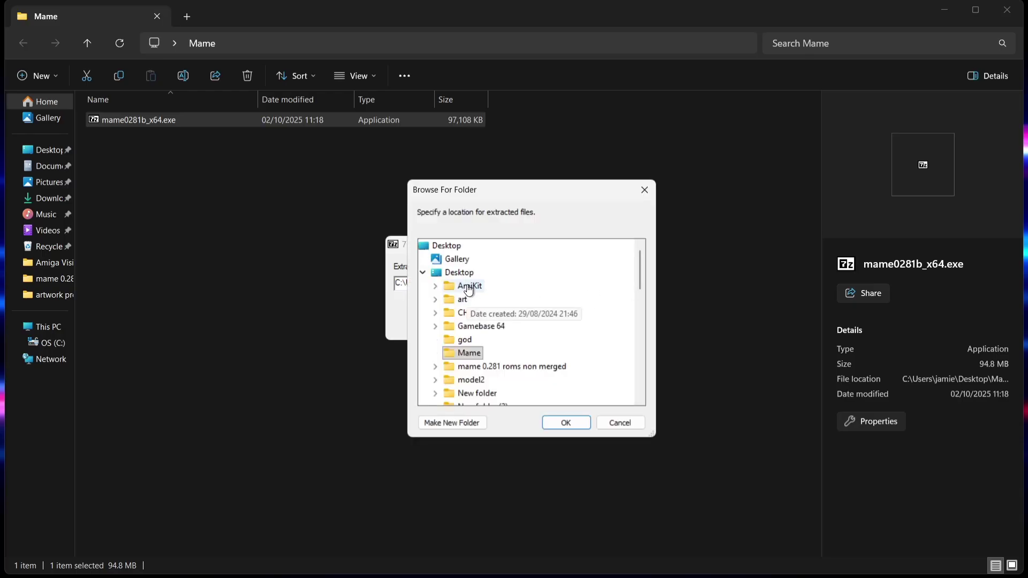
{"action": "left_click", "coordinate": [558, 427]}
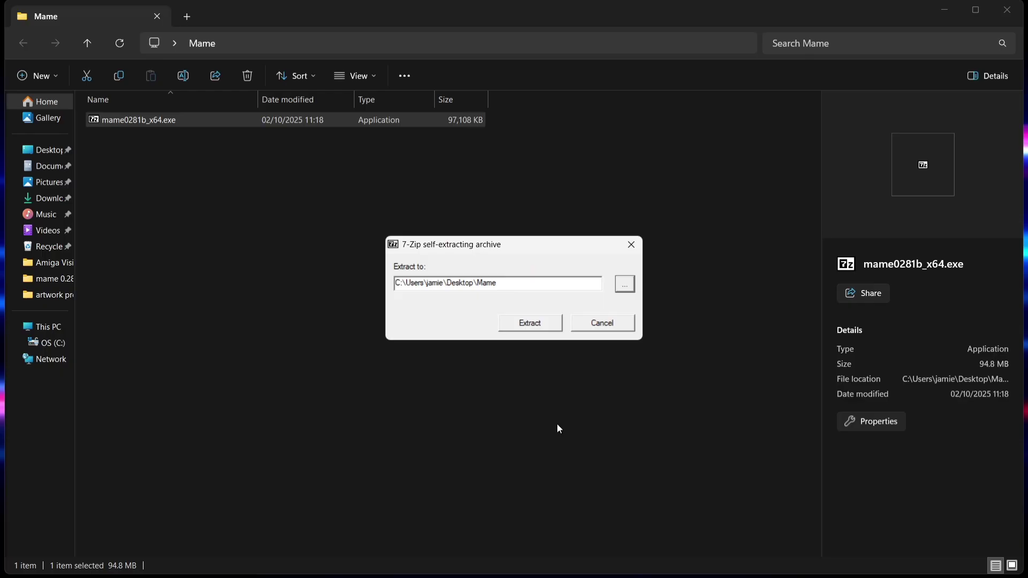
{"action": "left_click", "coordinate": [536, 326]}
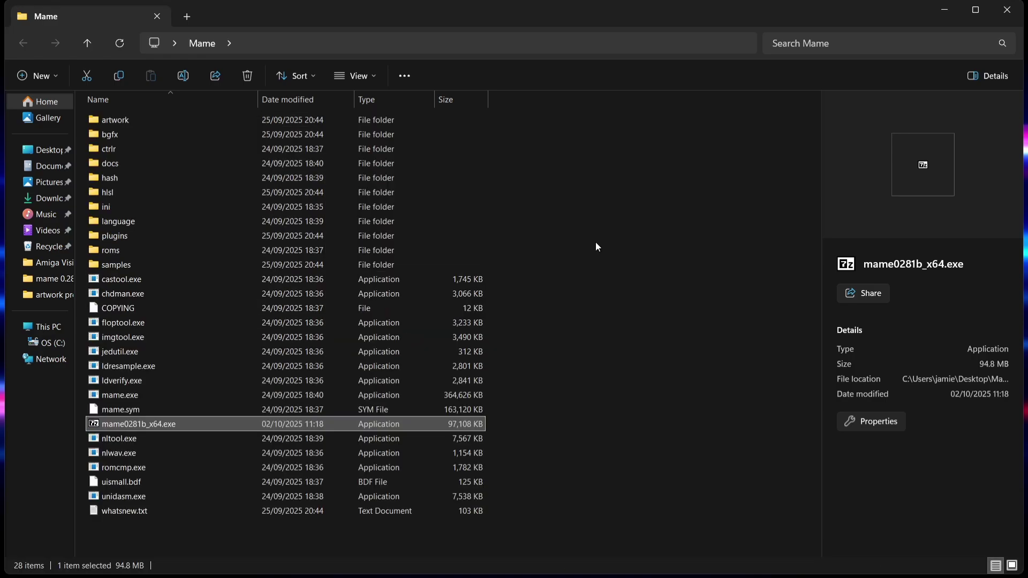
Step: Delete mame0281b_x64.exe, open the roms folder, and snap its window to the right half
{"action": "right_click", "coordinate": [141, 426]}
{"action": "left_click", "coordinate": [337, 448]}
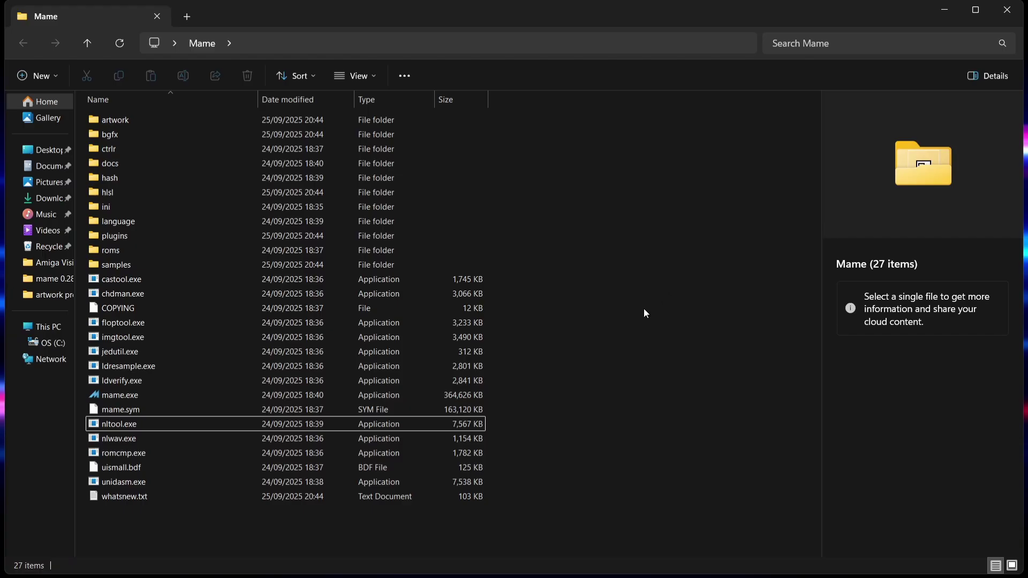
{"action": "double_click", "coordinate": [248, 249]}
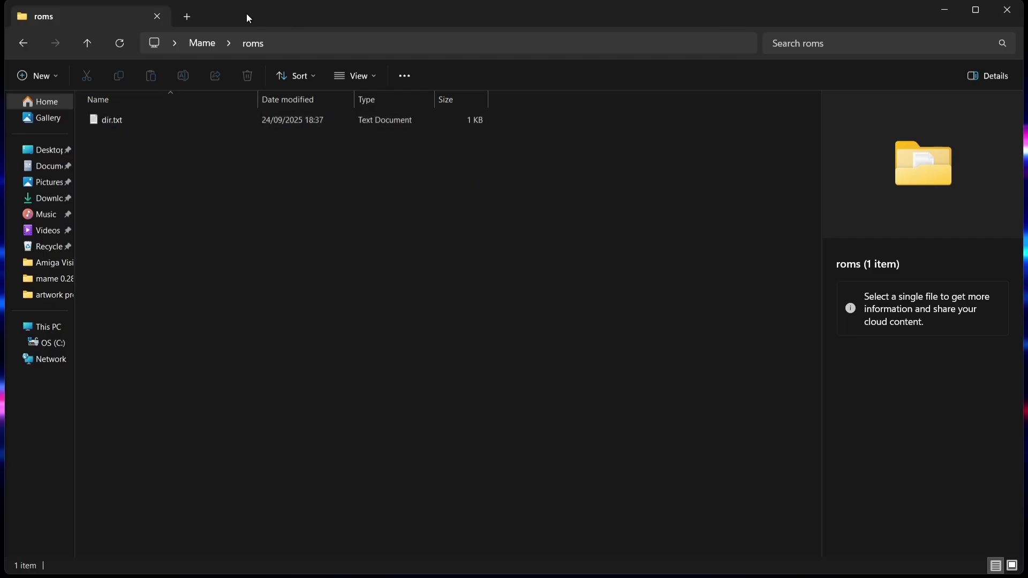
{"action": "key", "text": "super+Right"}
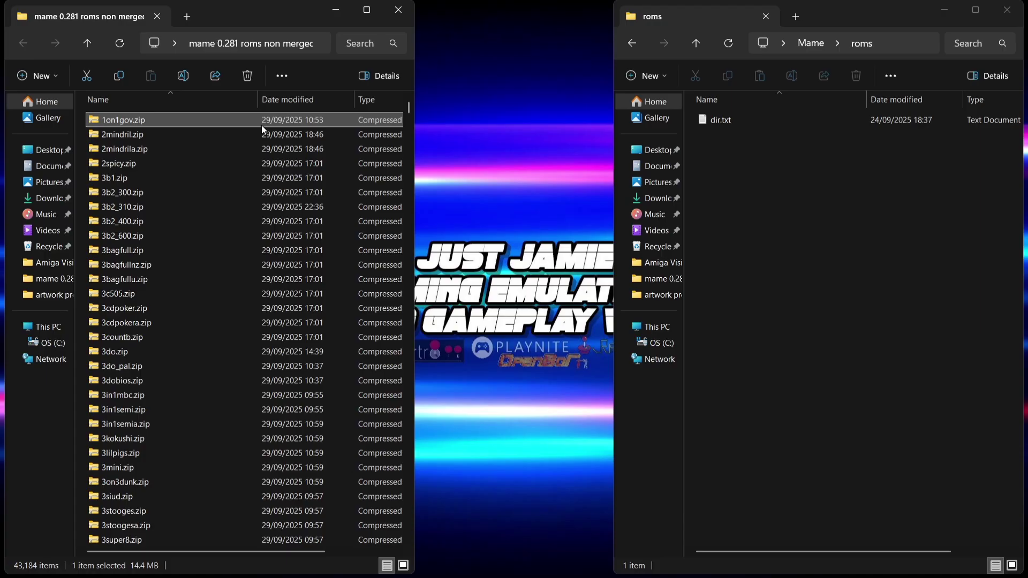
Step: Select and cut all ROM zips in the mame 0.281 roms non merged folder
{"action": "left_click", "coordinate": [226, 152]}
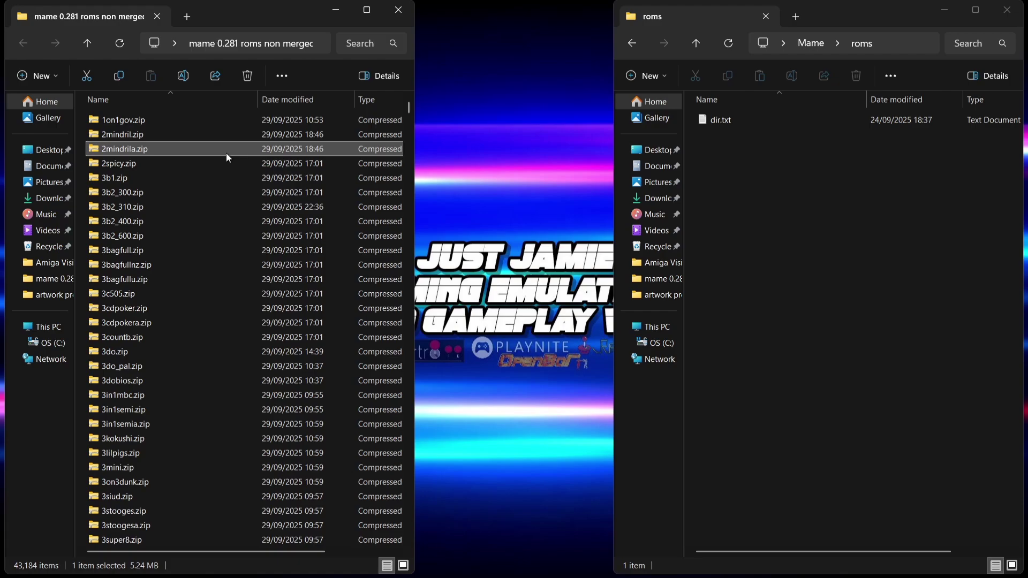
{"action": "key", "text": "ctrl+a"}
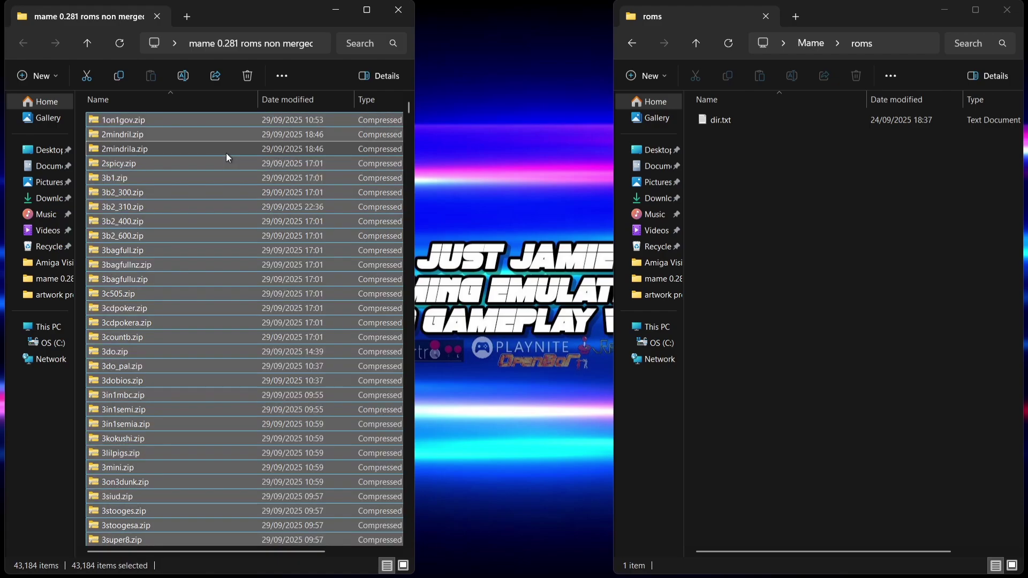
{"action": "right_click", "coordinate": [226, 154]}
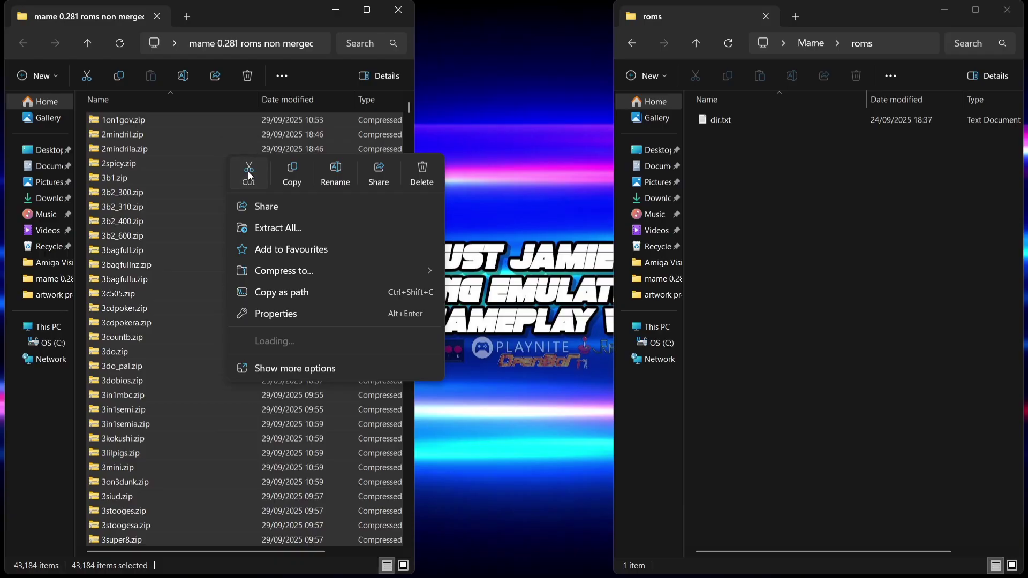
{"action": "left_click", "coordinate": [248, 174]}
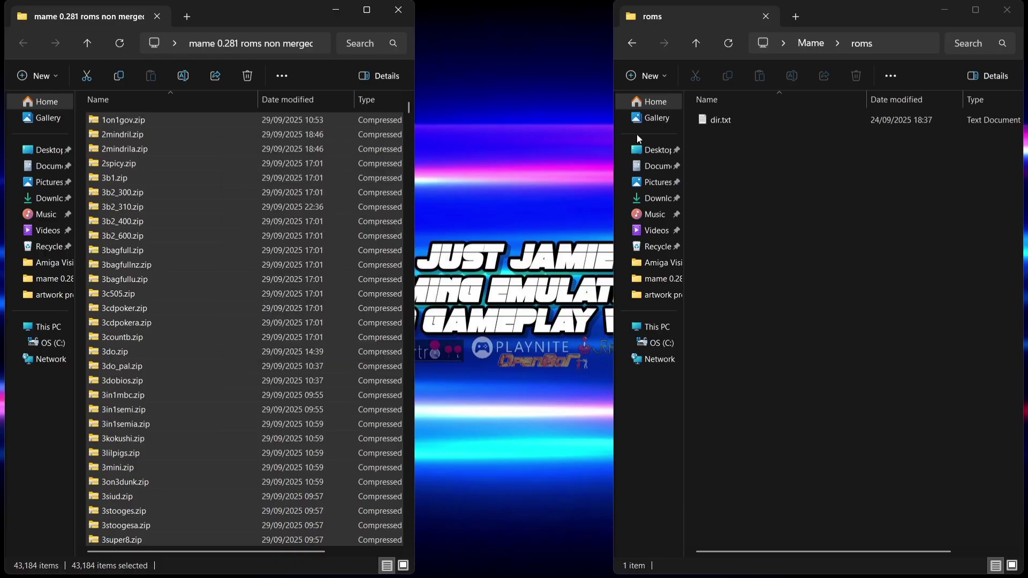
Step: Paste the ROM zips into the Mame roms folder and close the emptied source window
{"action": "right_click", "coordinate": [763, 184]}
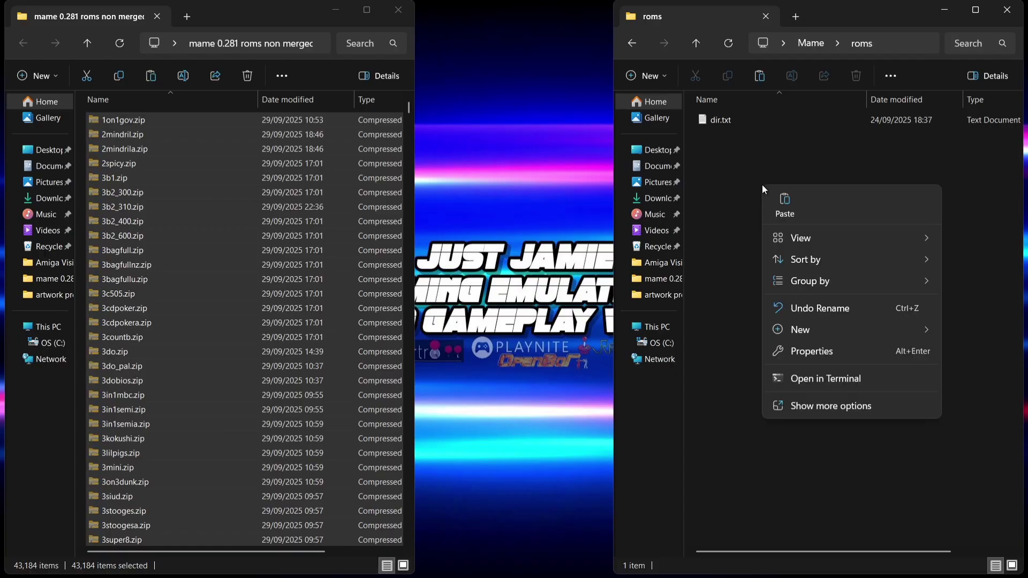
{"action": "left_click", "coordinate": [789, 209]}
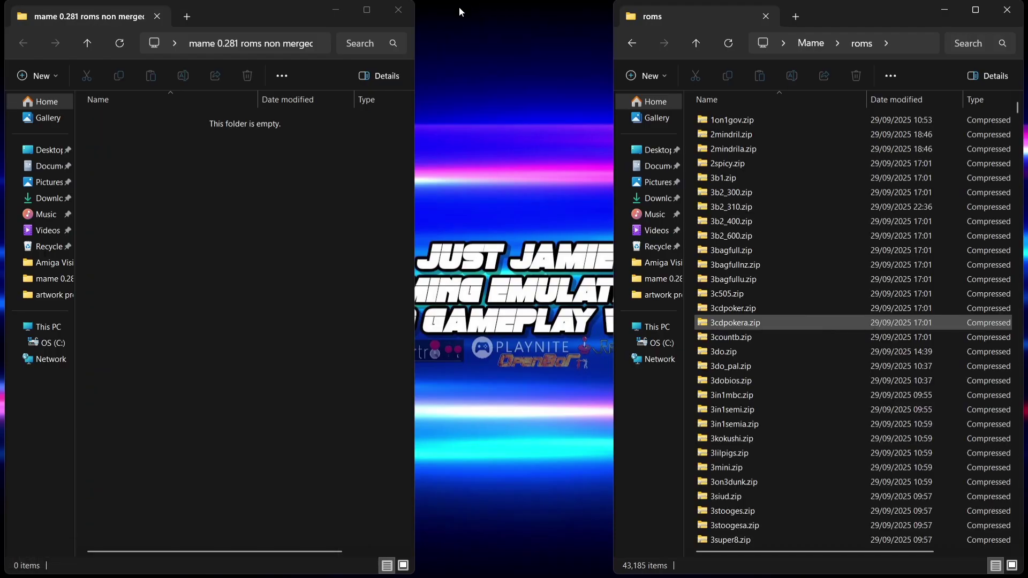
{"action": "left_click", "coordinate": [398, 11]}
{"action": "left_click", "coordinate": [188, 154]}
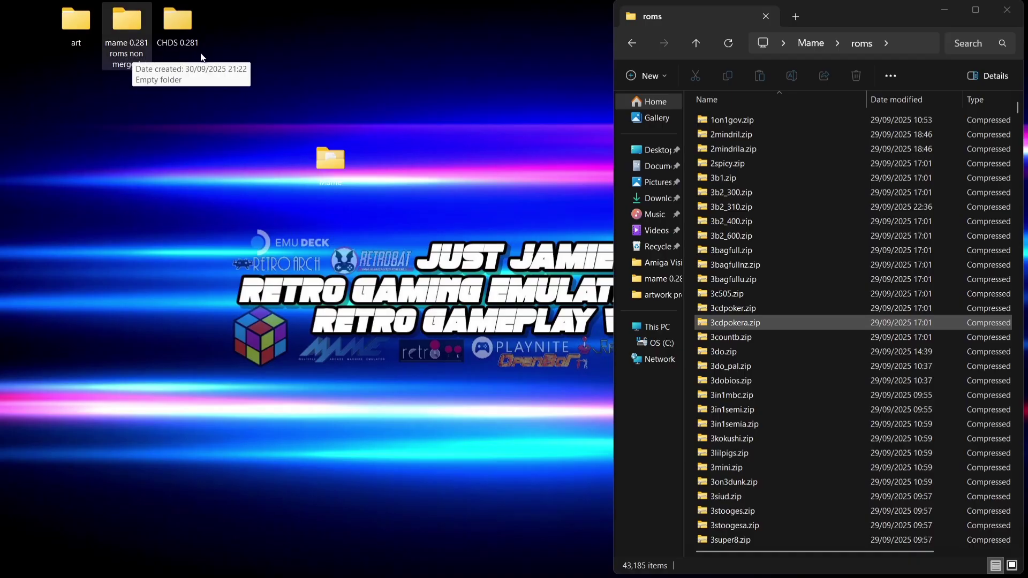
Step: Inspect the 2spicy and area51 game folders inside CHDS 0.281
{"action": "double_click", "coordinate": [171, 20]}
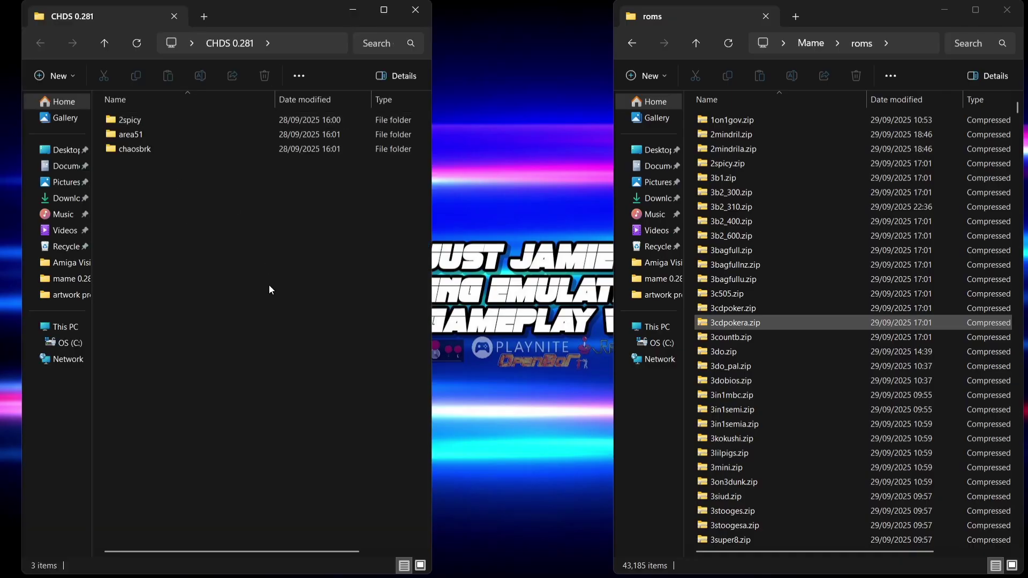
{"action": "double_click", "coordinate": [134, 120]}
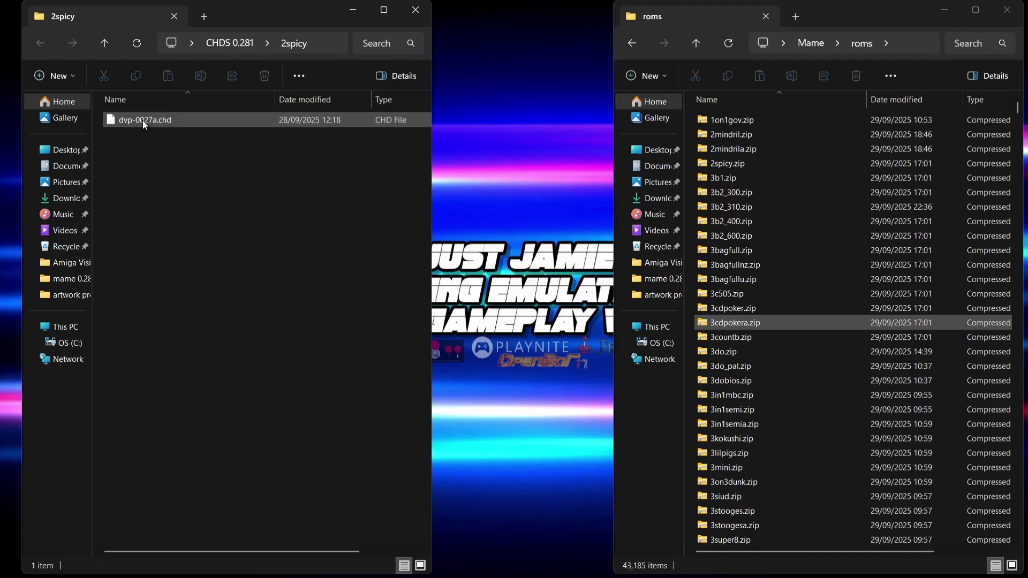
{"action": "left_click", "coordinate": [33, 33]}
{"action": "left_click", "coordinate": [124, 134]}
{"action": "double_click", "coordinate": [124, 134]}
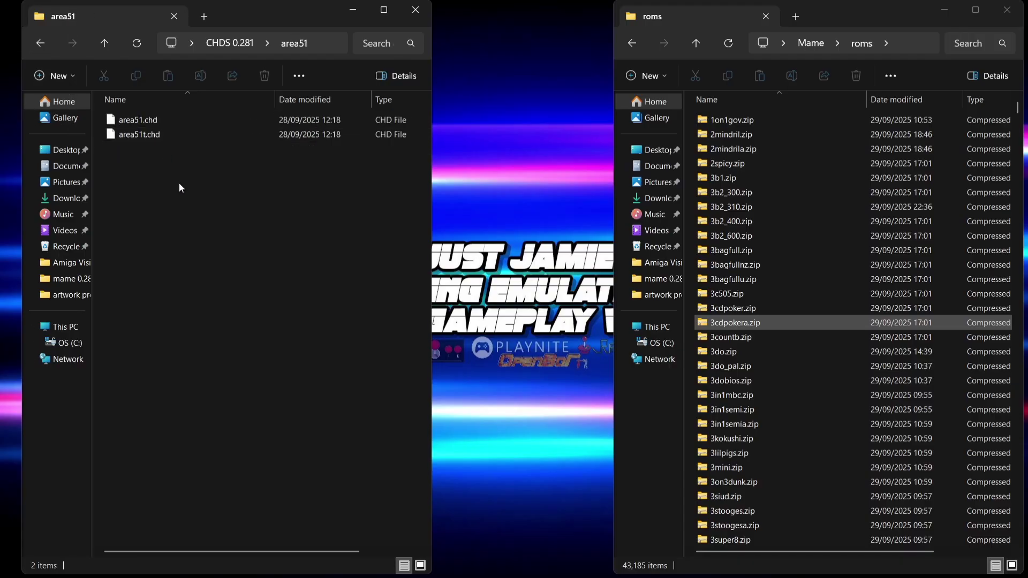
{"action": "left_click", "coordinate": [39, 46]}
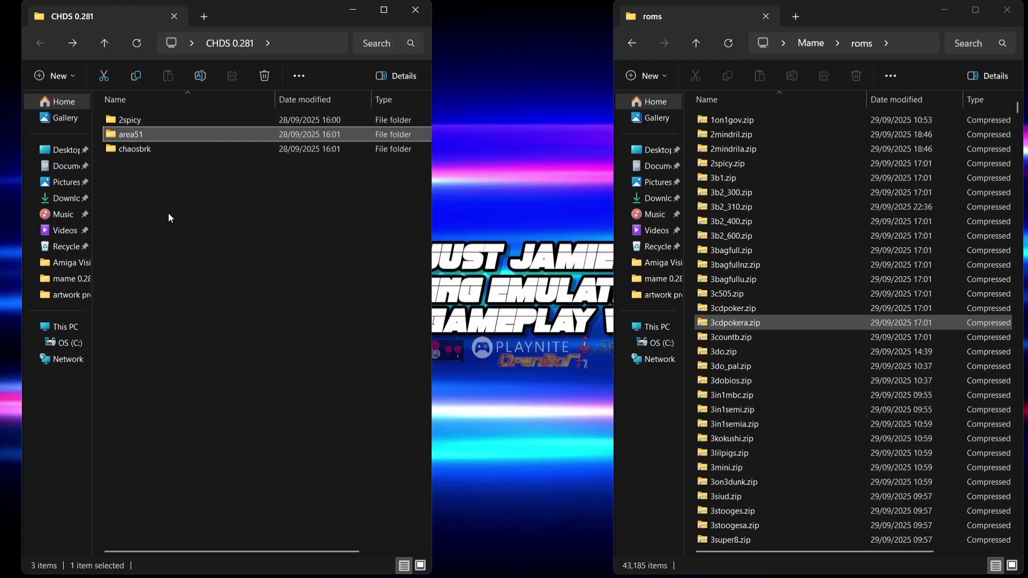
Step: Move the three CHD game folders into roms and close the empty CHDS 0.281 window
{"action": "left_click_drag", "start_coordinate": [168, 213], "coordinate": [139, 118]}
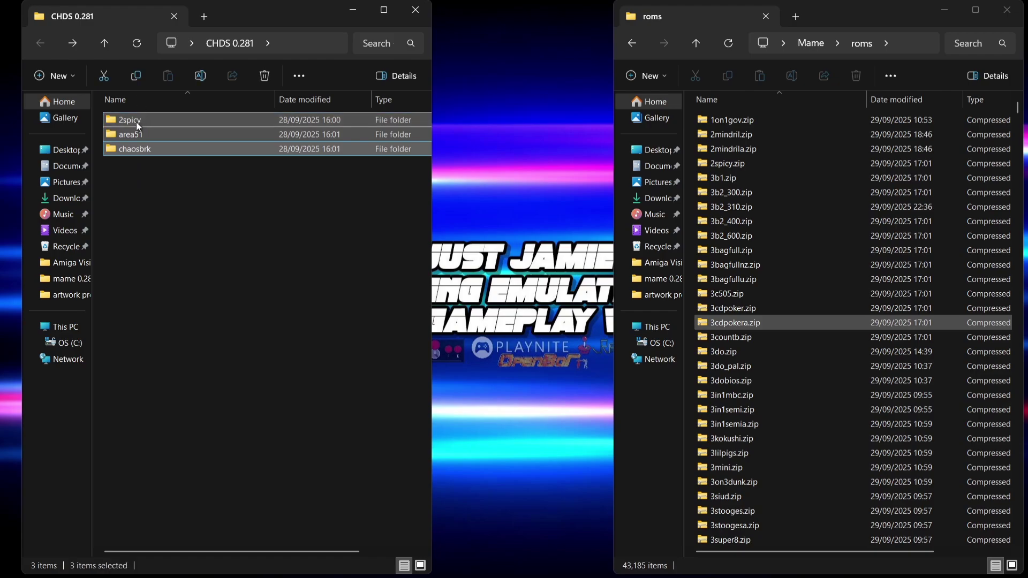
{"action": "left_click_drag", "start_coordinate": [136, 121], "coordinate": [690, 167]}
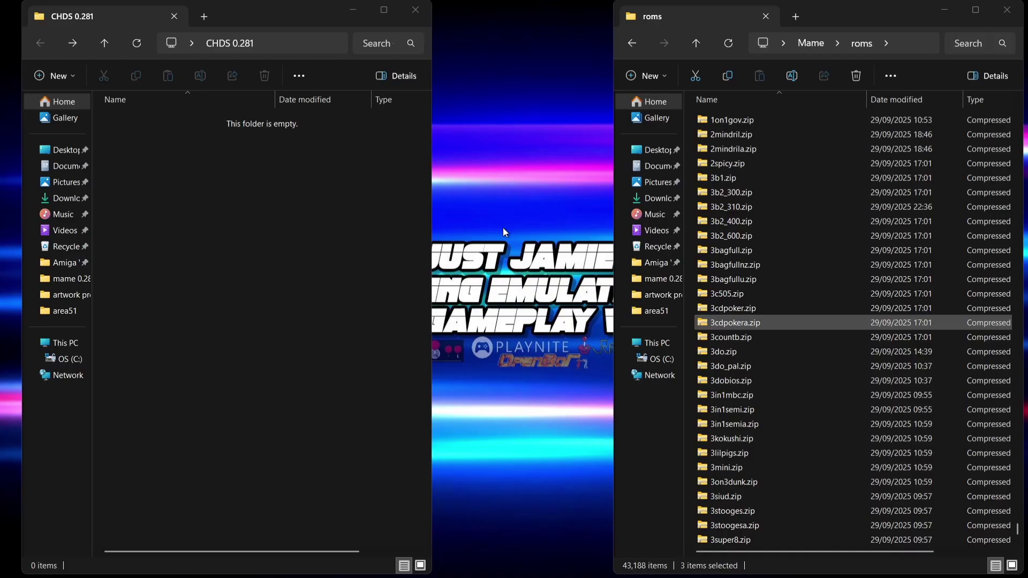
{"action": "left_click", "coordinate": [415, 10]}
{"action": "scroll", "coordinate": [806, 209], "scroll_direction": "down", "scroll_amount": 1}
{"action": "left_click", "coordinate": [807, 208]}
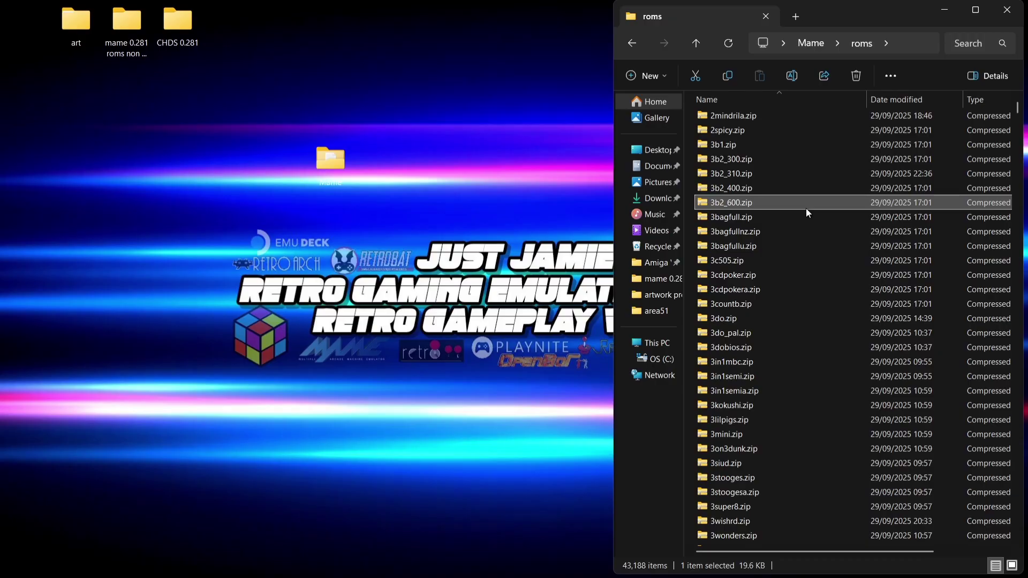
Step: Return to the Mame folder and send a mame.exe shortcut to the desktop
{"action": "left_click", "coordinate": [635, 42]}
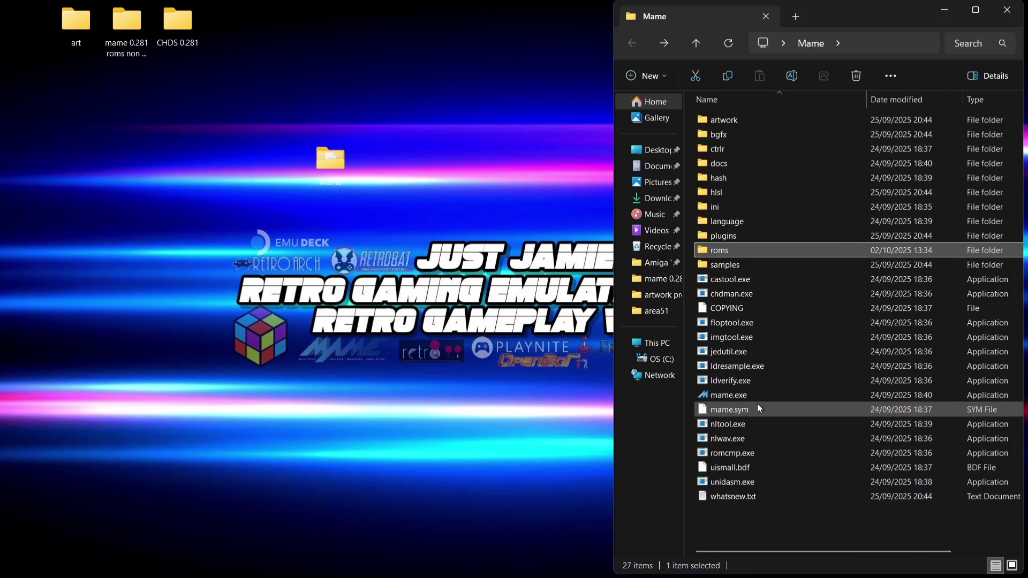
{"action": "left_click", "coordinate": [735, 395]}
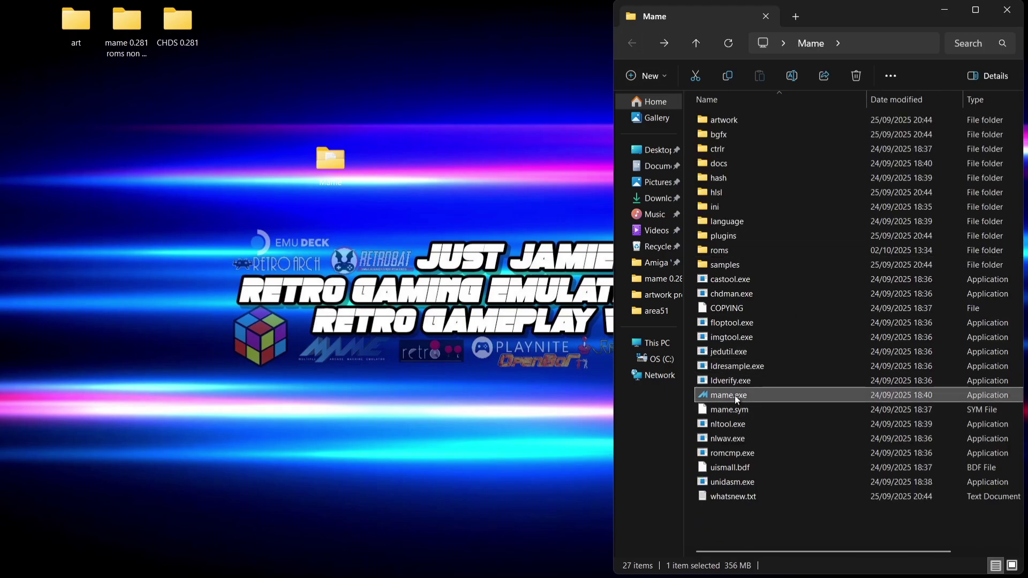
{"action": "right_click", "coordinate": [736, 396]}
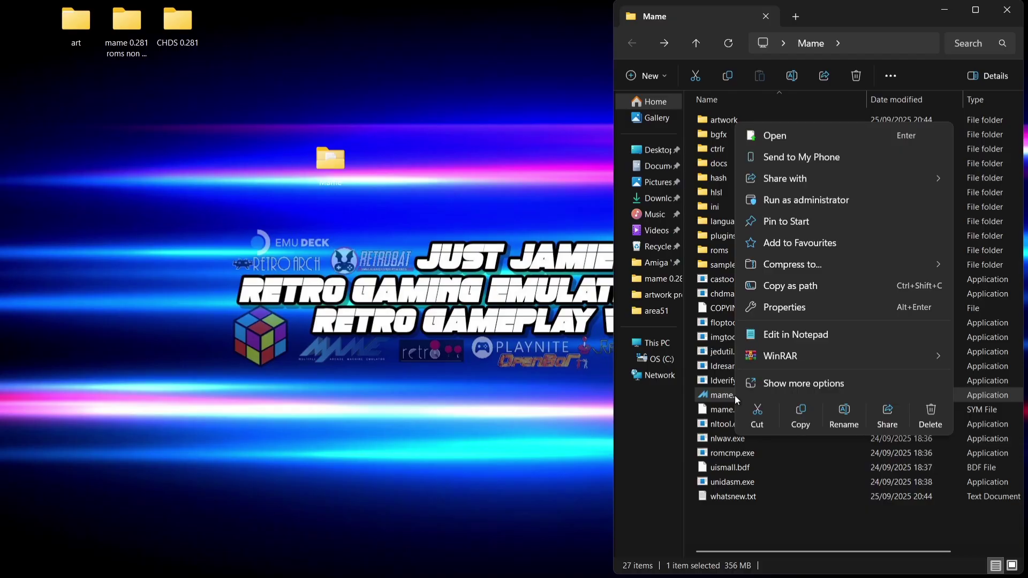
{"action": "left_click", "coordinate": [813, 384]}
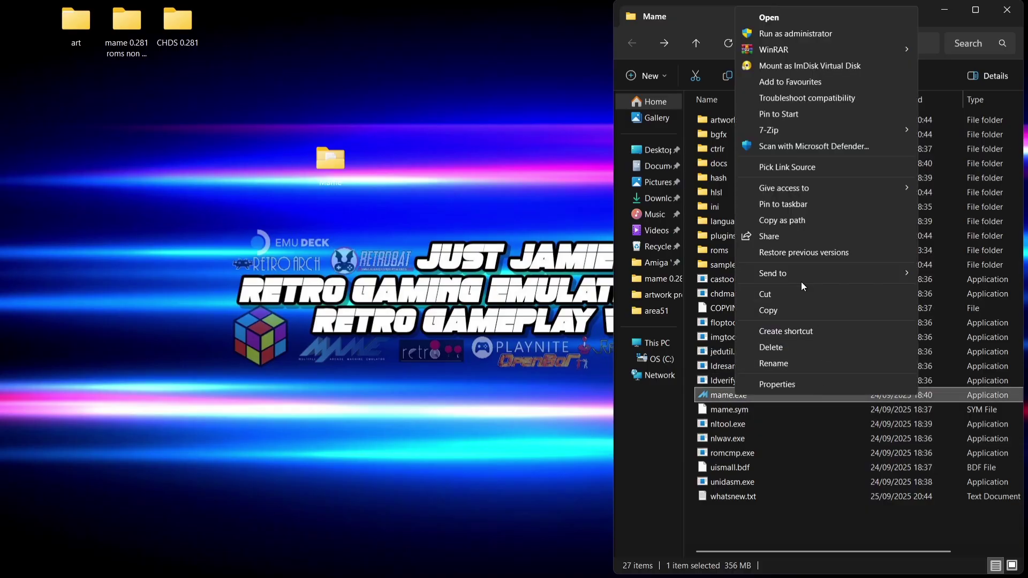
{"action": "mouse_move", "coordinate": [802, 273]}
{"action": "left_click", "coordinate": [653, 312]}
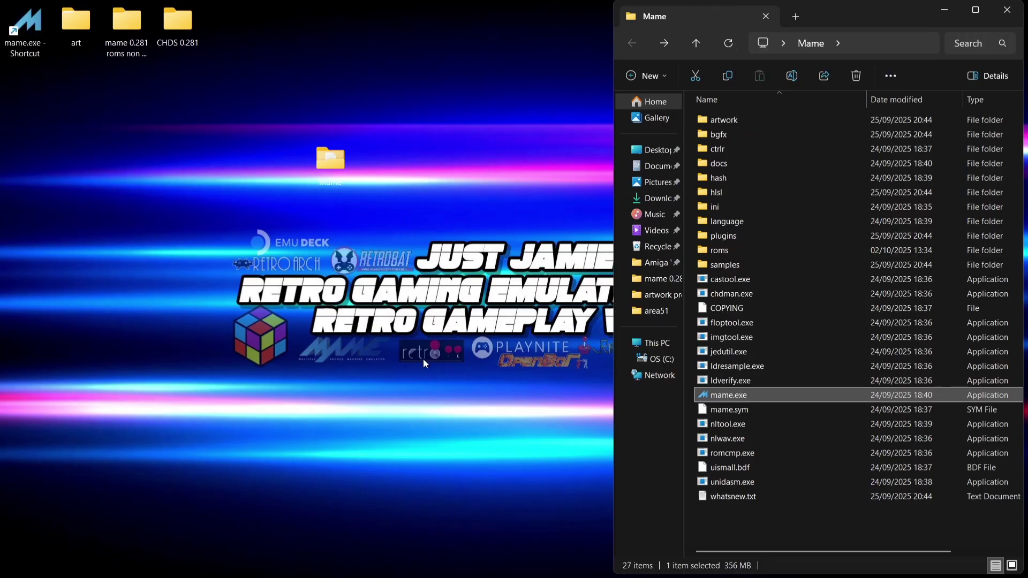
{"action": "left_click", "coordinate": [1011, 12]}
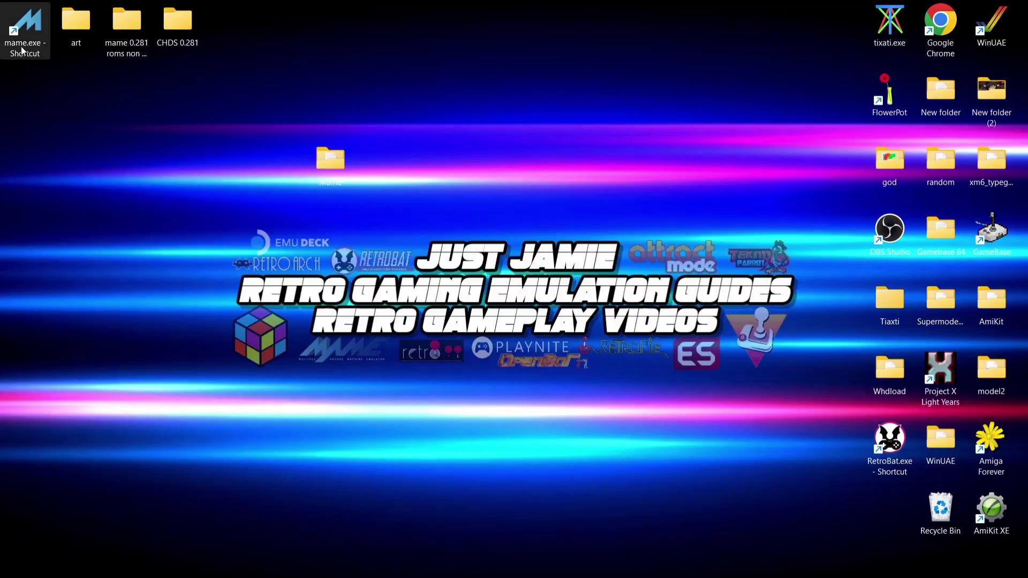
Step: Launch MAME and cycle the preview through cabinet, control panel, flyer and title artwork back to snapshots
{"action": "double_click", "coordinate": [22, 50]}
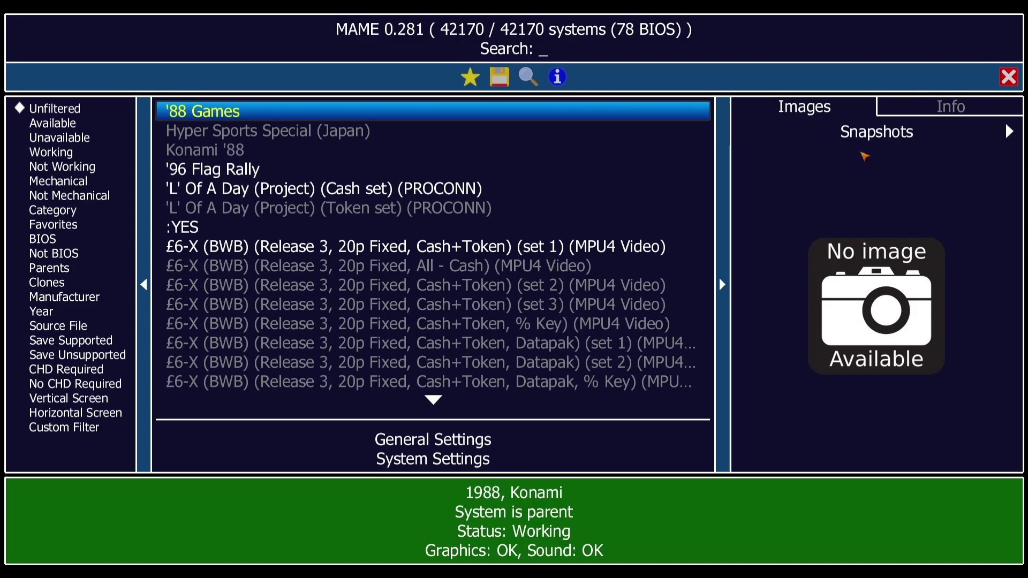
{"action": "left_click", "coordinate": [1009, 132]}
{"action": "left_click", "coordinate": [1008, 132]}
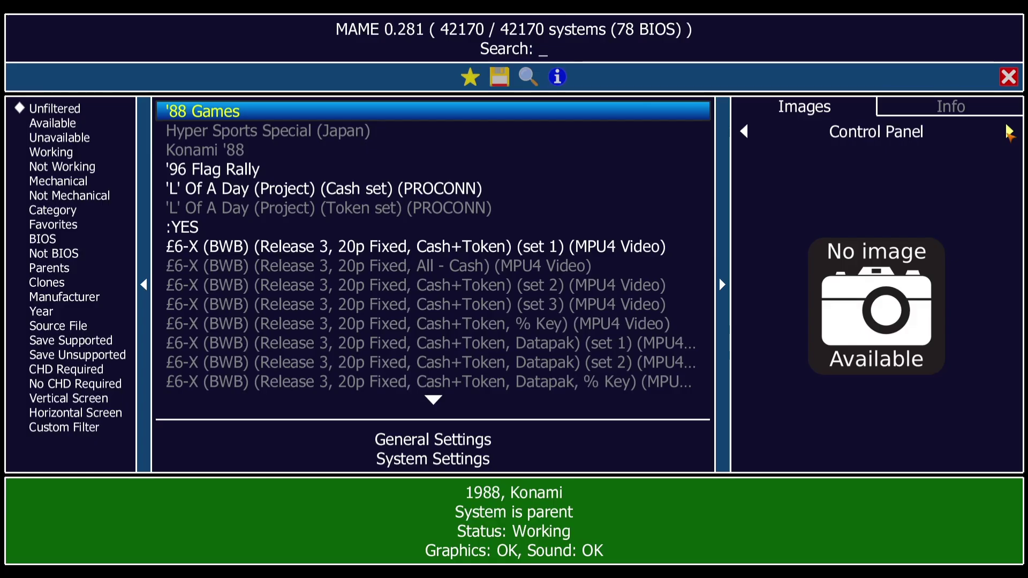
{"action": "left_click", "coordinate": [1009, 132]}
{"action": "left_click", "coordinate": [1008, 132]}
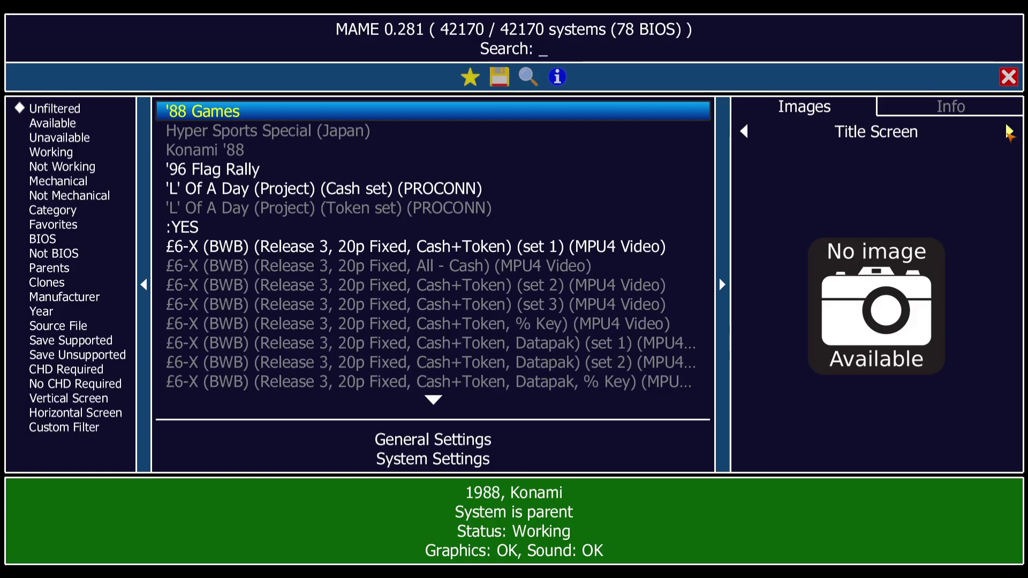
{"action": "left_click", "coordinate": [744, 134]}
{"action": "left_click", "coordinate": [744, 134]}
{"action": "left_click", "coordinate": [745, 134]}
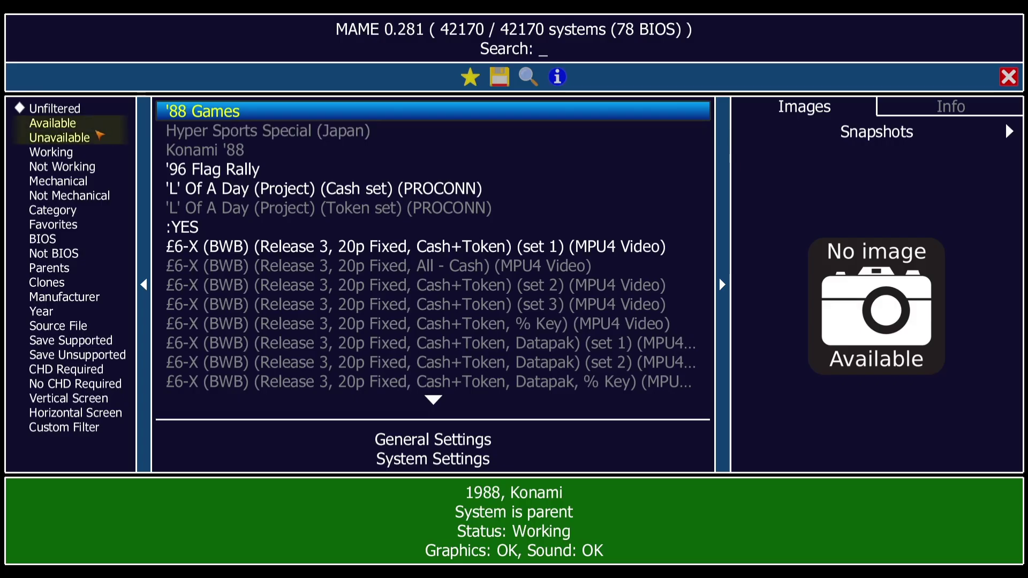
Step: Try the Available, Unavailable and Not Working filters, showing 25,886 not-working systems
{"action": "left_click", "coordinate": [70, 126]}
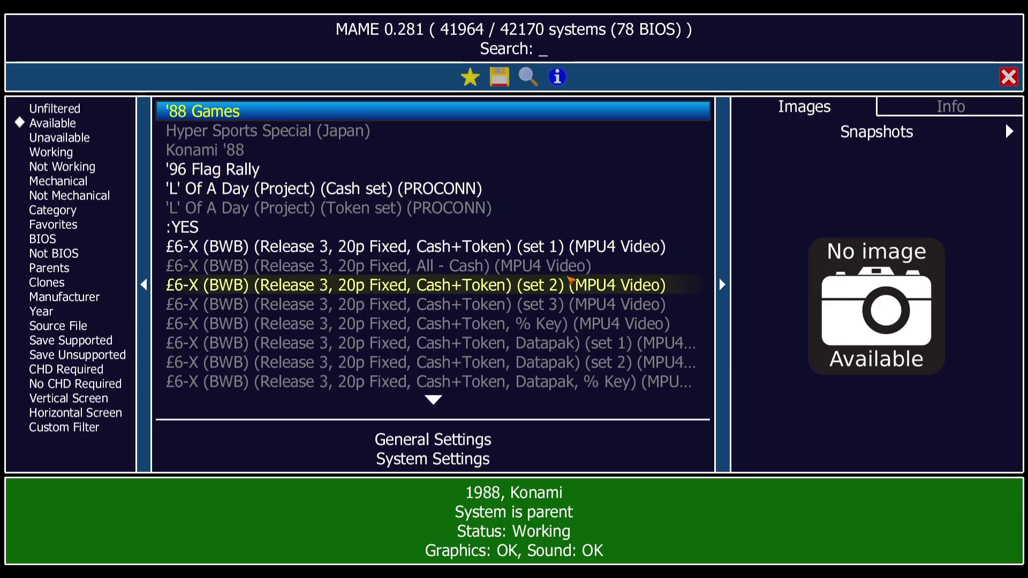
{"action": "left_click", "coordinate": [76, 140]}
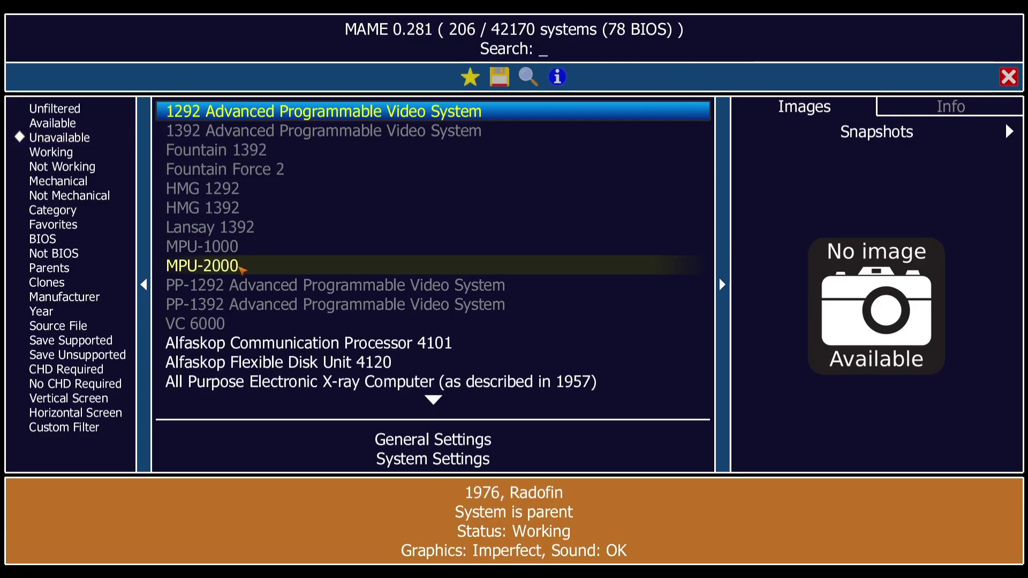
{"action": "left_click", "coordinate": [71, 168]}
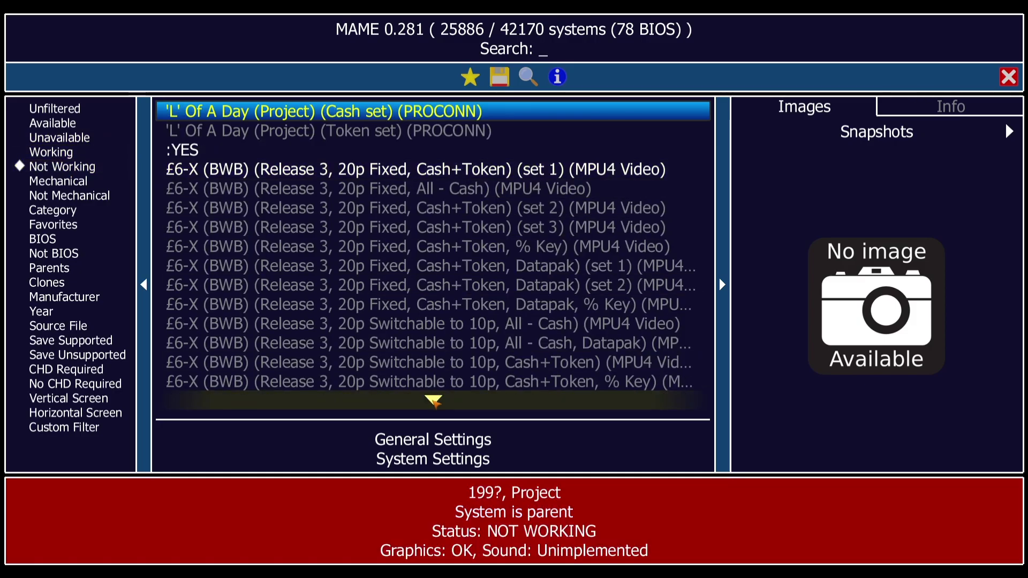
{"action": "left_click", "coordinate": [433, 402]}
{"action": "left_click_drag", "start_coordinate": [435, 402], "coordinate": [435, 401]}
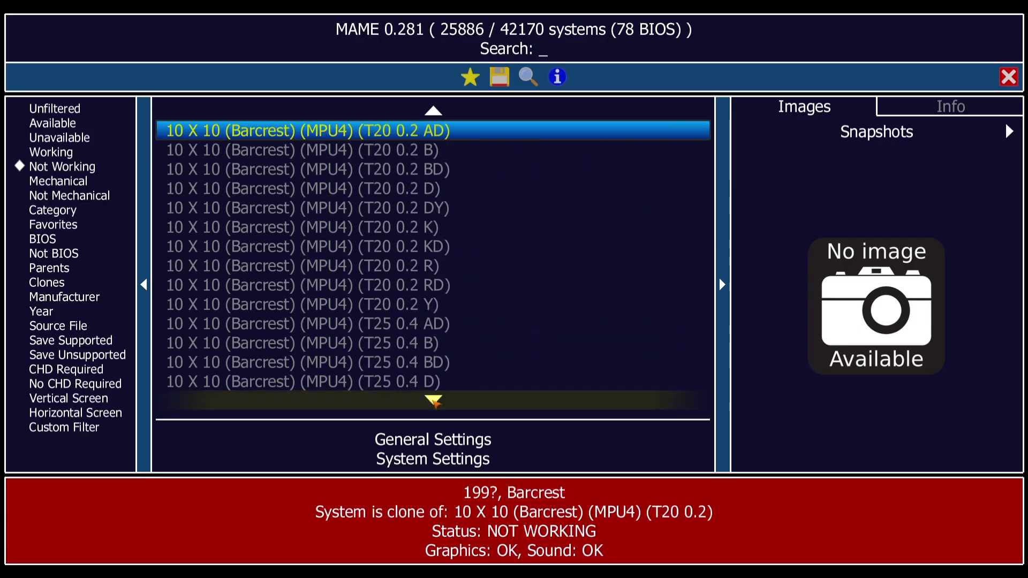
{"action": "type", "text": "0"}
{"action": "left_click", "coordinate": [64, 123]}
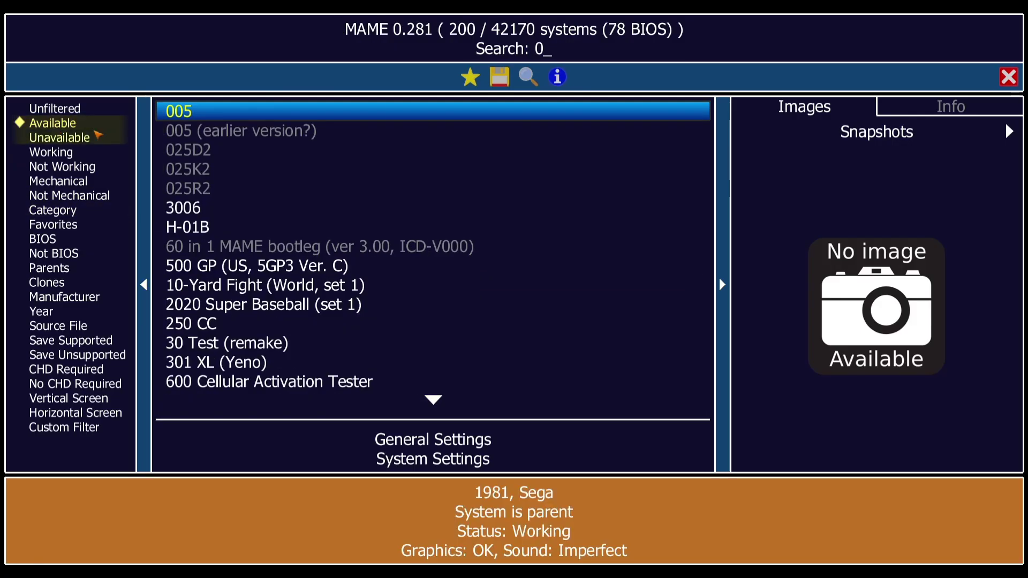
Step: Filter the list to Working systems and clear the search, showing 16,284 systems
{"action": "left_click", "coordinate": [190, 280]}
{"action": "scroll", "coordinate": [424, 402], "scroll_direction": "down", "scroll_amount": 1}
{"action": "left_click_drag", "start_coordinate": [423, 404], "coordinate": [423, 404]}
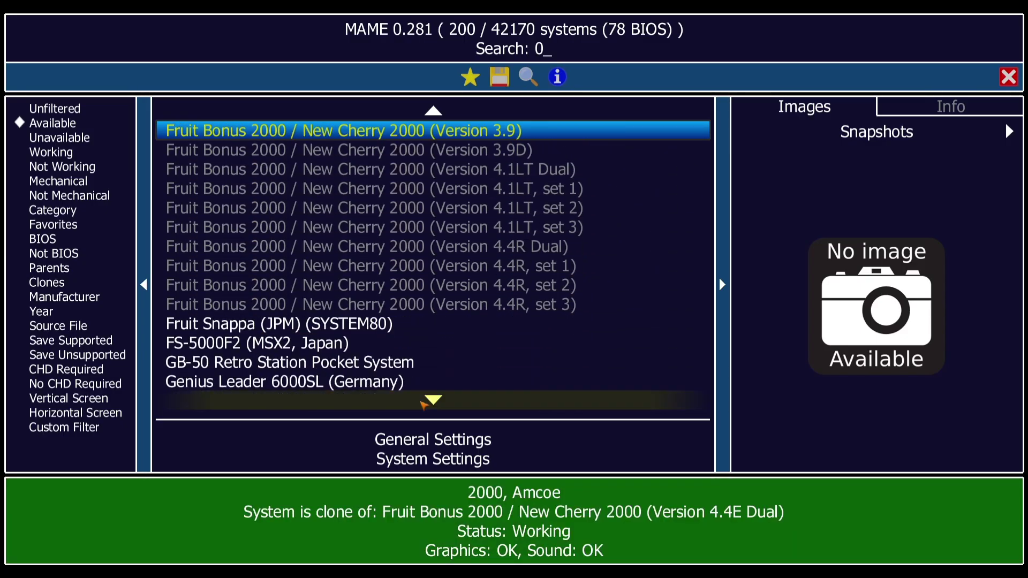
{"action": "left_click", "coordinate": [52, 153]}
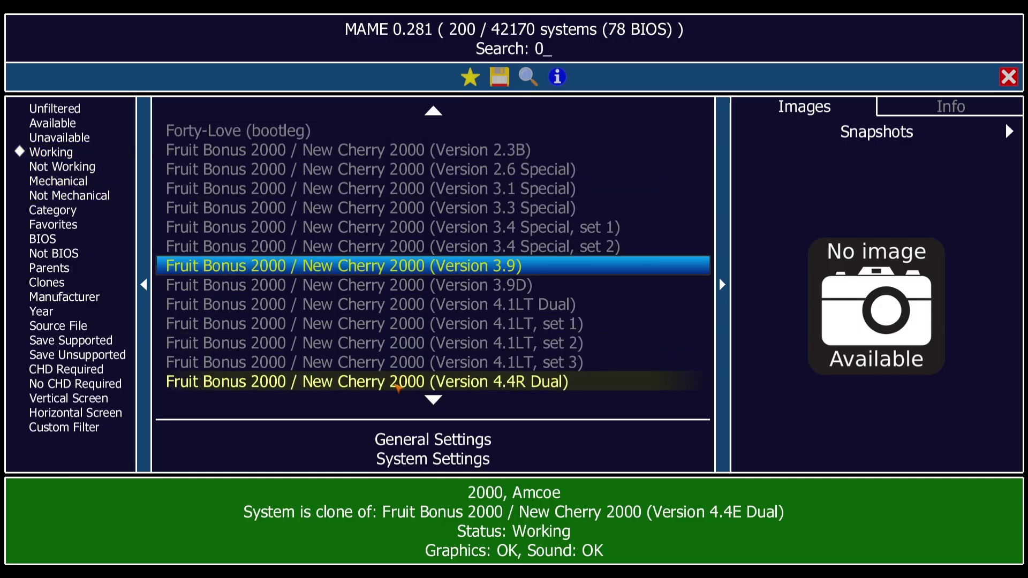
{"action": "left_click_drag", "start_coordinate": [433, 400], "coordinate": [433, 400]}
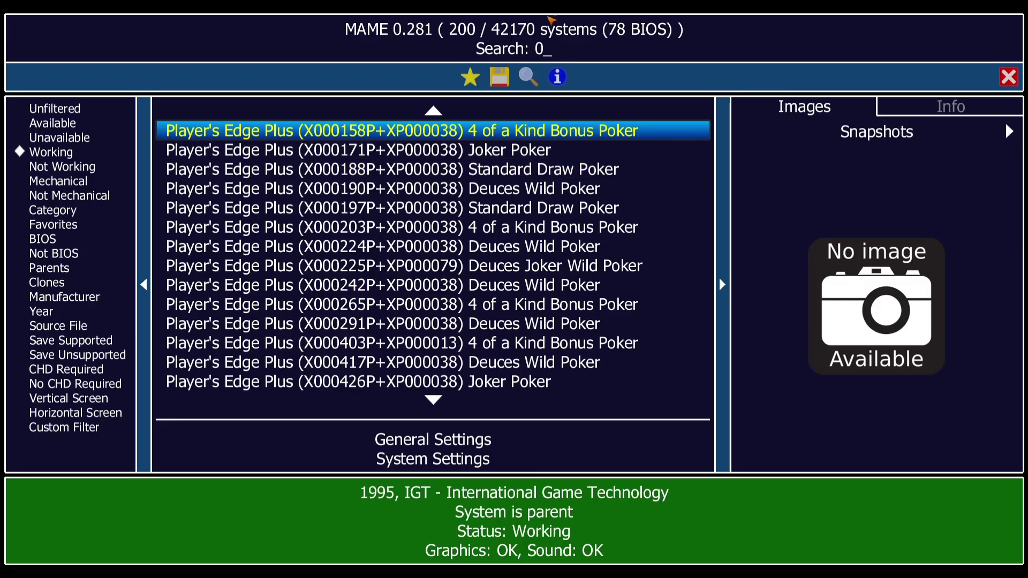
{"action": "key", "text": "BackSpace"}
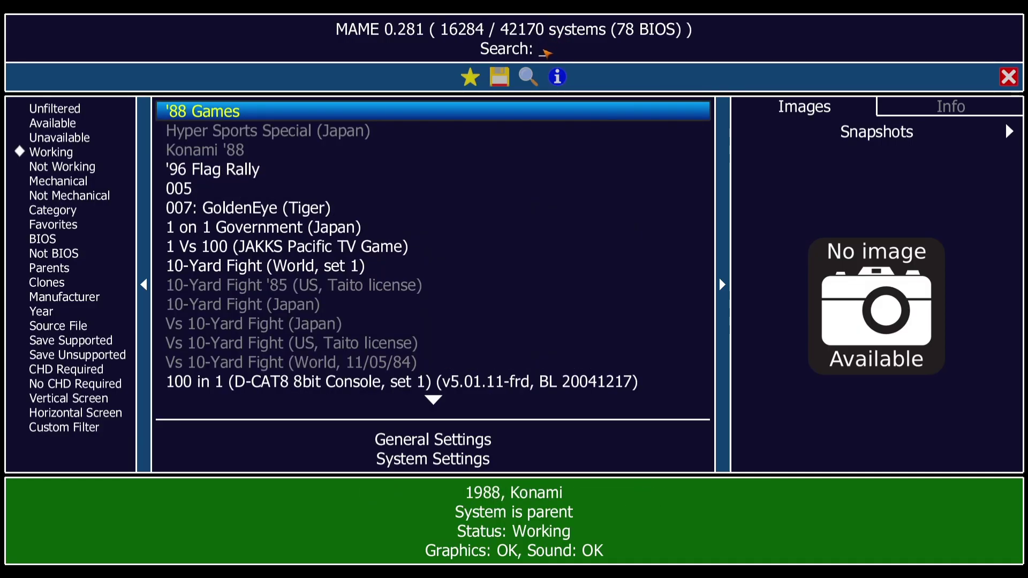
Step: Search r-typ and browse R-Type, R-Type II and R-Type Leo (World)
{"action": "type", "text": "r-typ"}
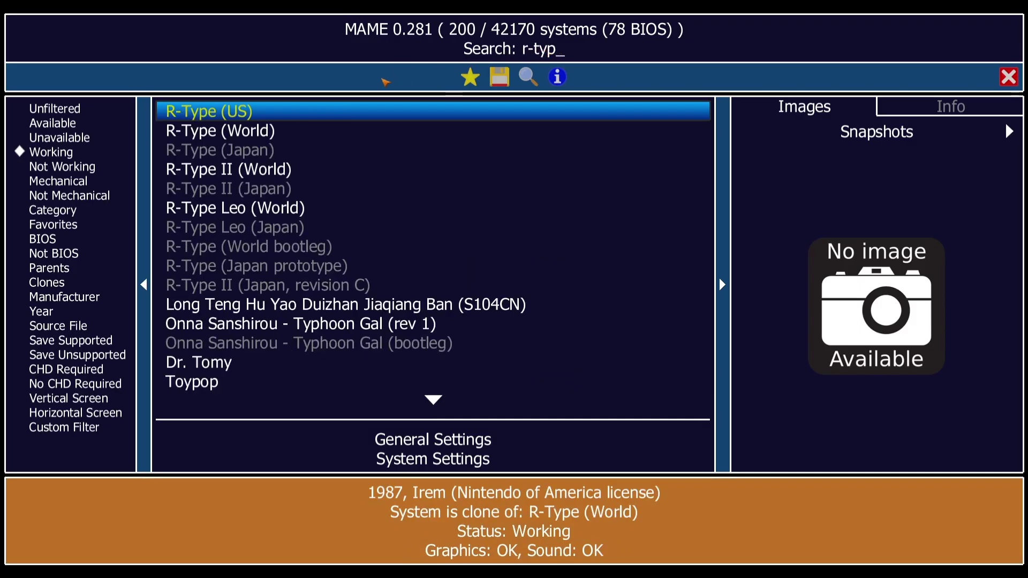
{"action": "left_click", "coordinate": [275, 136]}
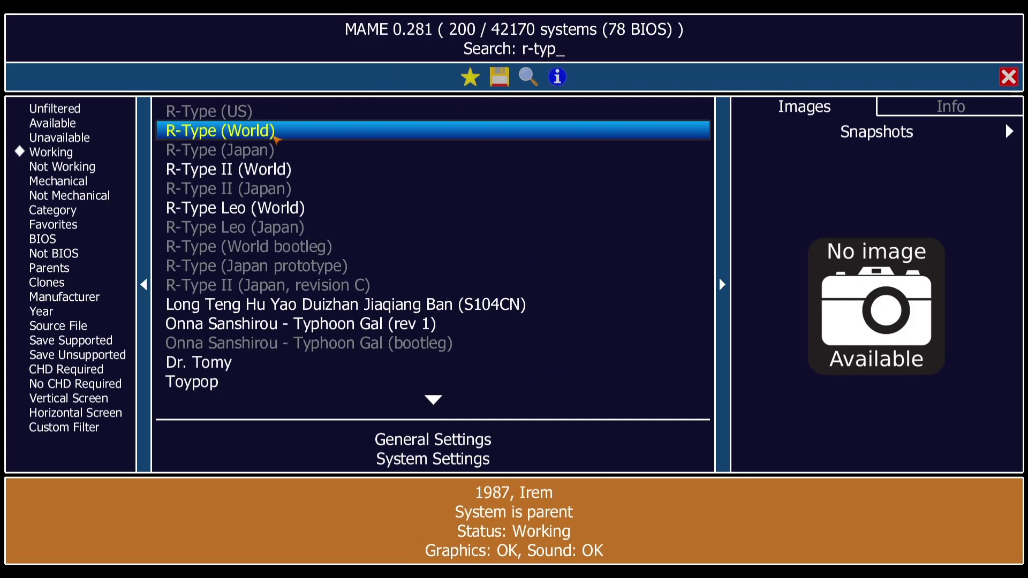
{"action": "left_click", "coordinate": [280, 170]}
{"action": "left_click", "coordinate": [284, 210]}
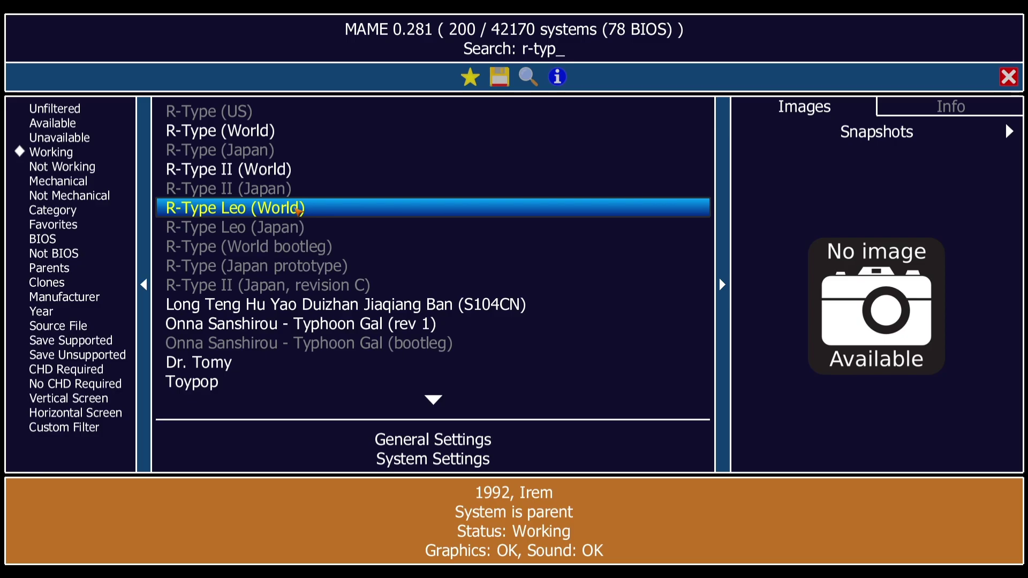
Step: Apply the CHD Required then No CHD Required filters and select R-Type (World)
{"action": "left_click", "coordinate": [100, 370]}
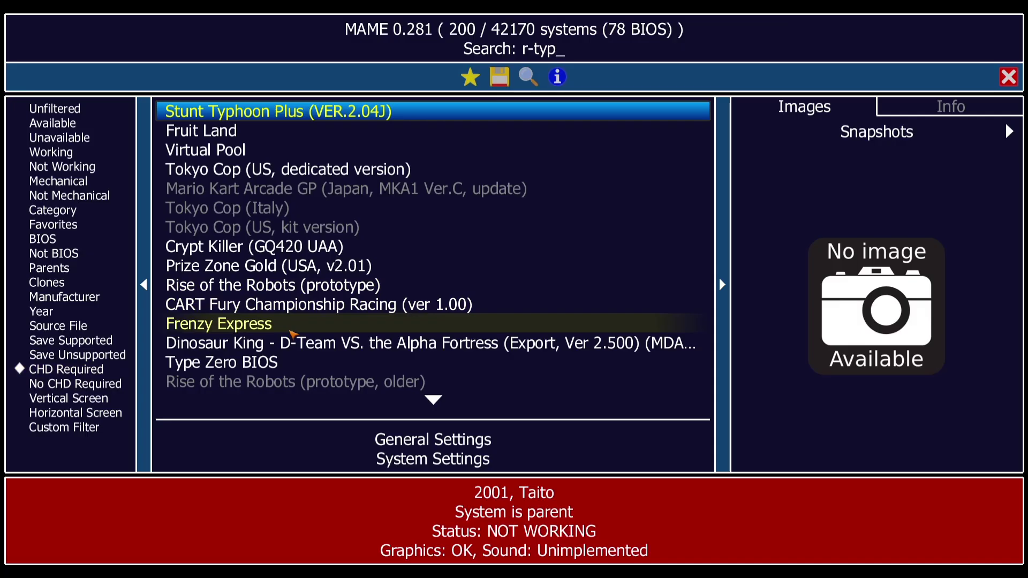
{"action": "left_click", "coordinate": [75, 384]}
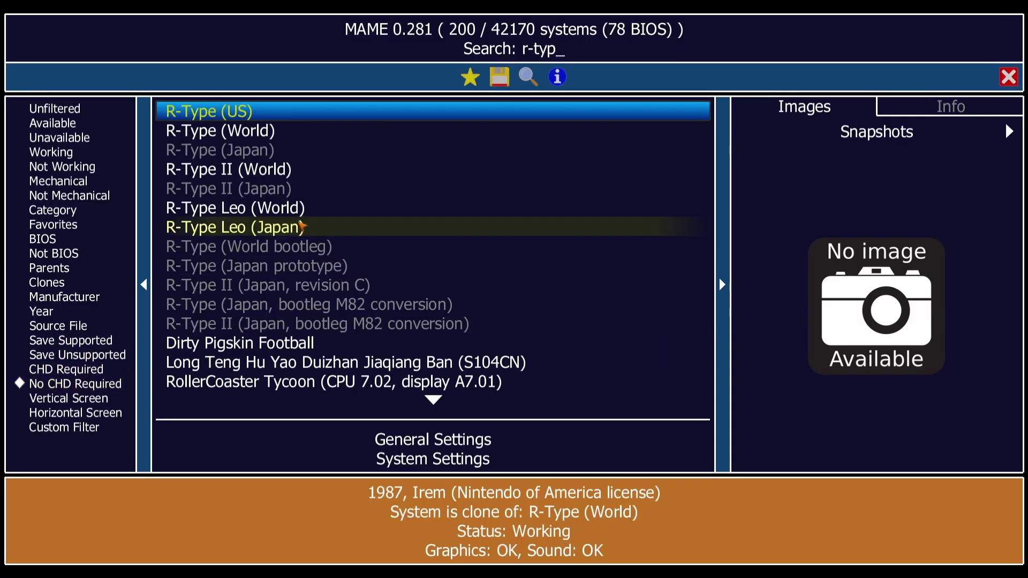
{"action": "left_click", "coordinate": [264, 135]}
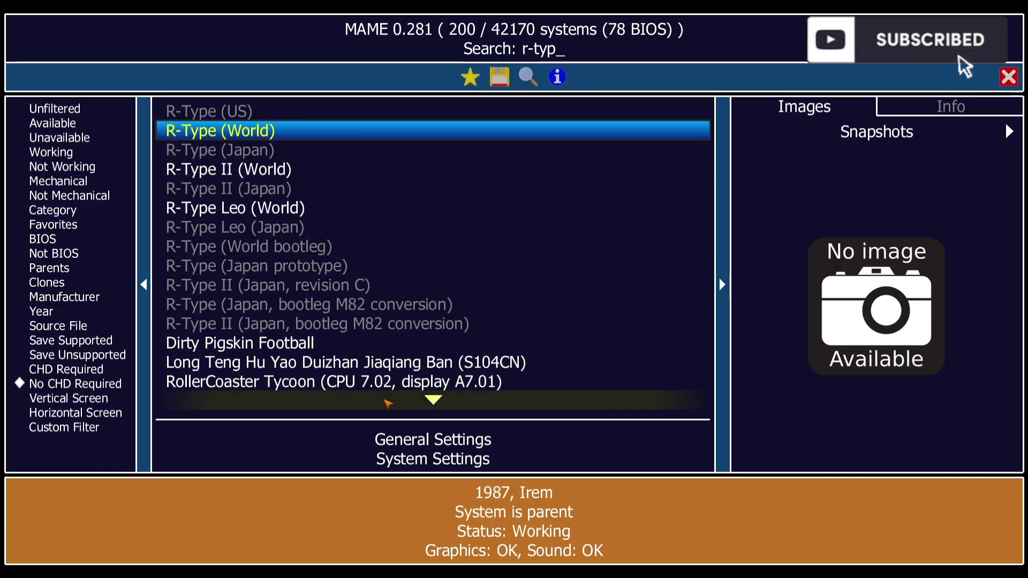
{"action": "left_click", "coordinate": [415, 441]}
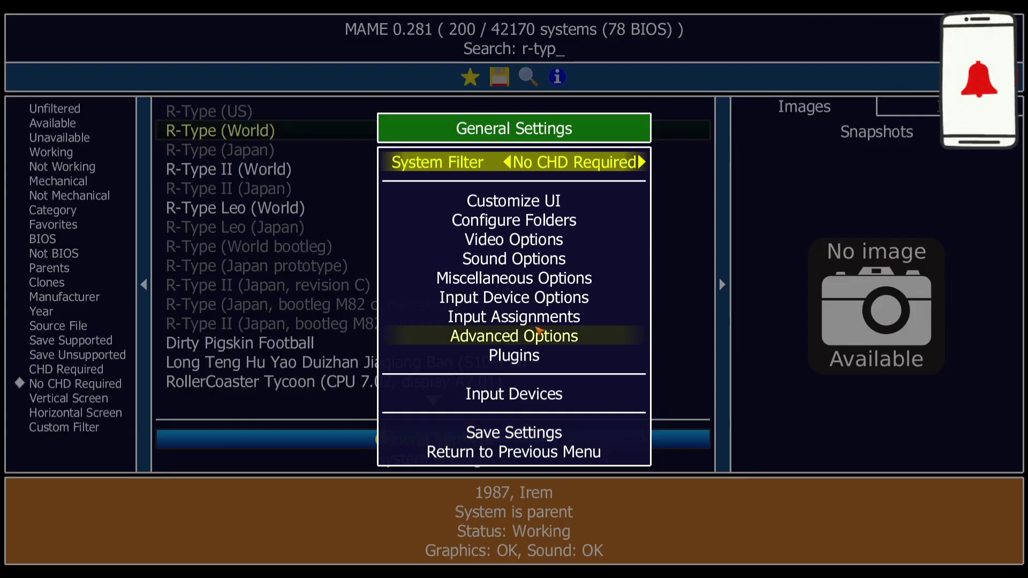
Step: Leave the Input Devices list for General Settings and open Input Device Options
{"action": "left_click", "coordinate": [544, 399]}
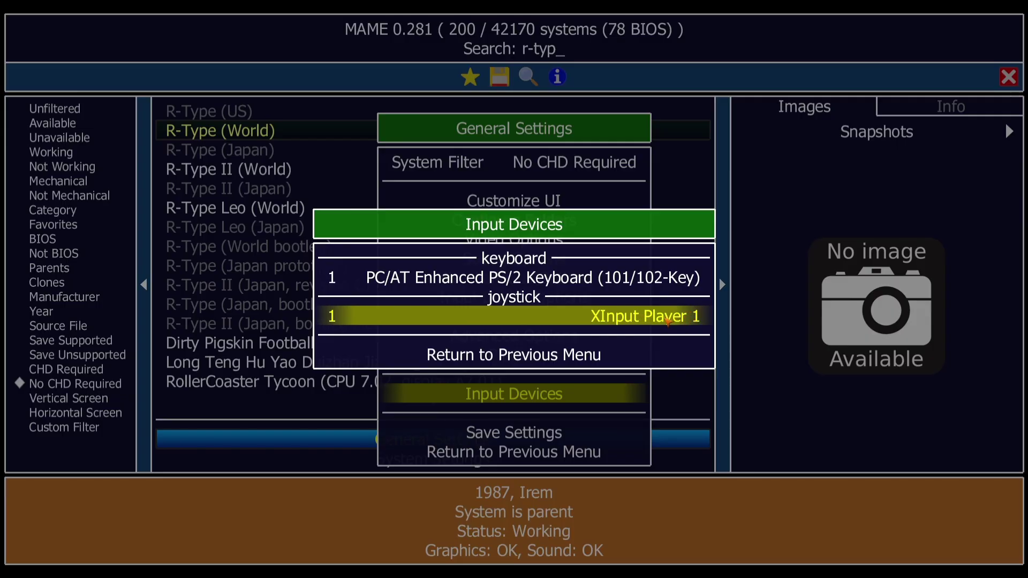
{"action": "left_click", "coordinate": [573, 356]}
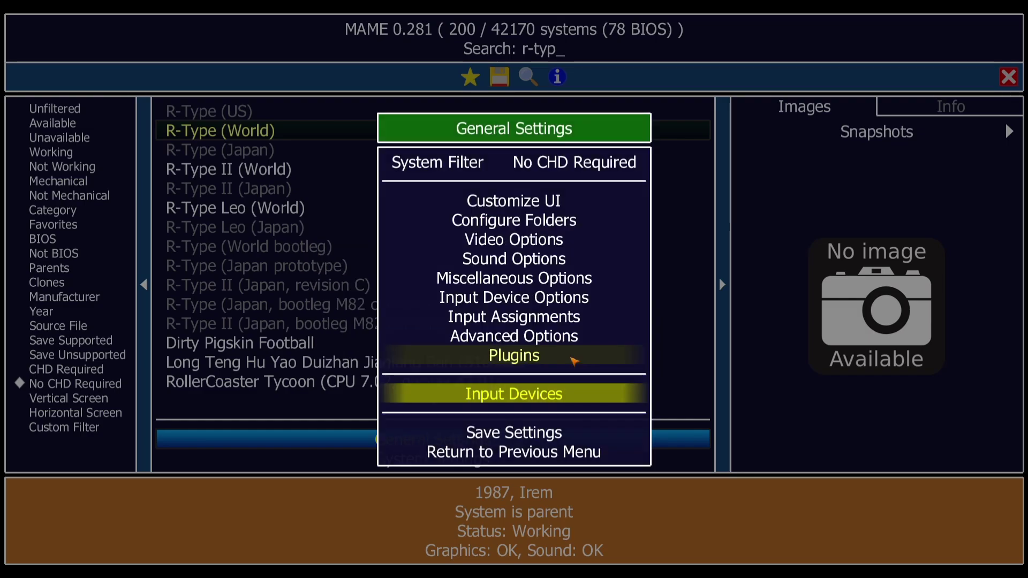
{"action": "left_click", "coordinate": [568, 297]}
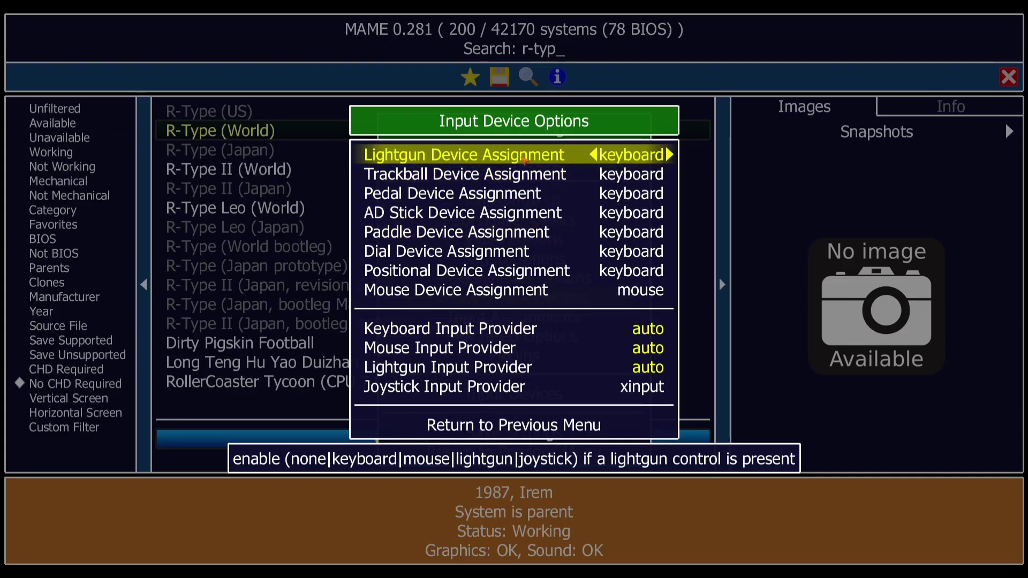
Step: Cycle Lightgun Device Assignment from keyboard to mouse, then return to General Settings
{"action": "left_click", "coordinate": [595, 156]}
{"action": "left_click", "coordinate": [669, 155]}
{"action": "left_click", "coordinate": [669, 156]}
{"action": "left_click", "coordinate": [669, 156]}
{"action": "left_click", "coordinate": [669, 156]}
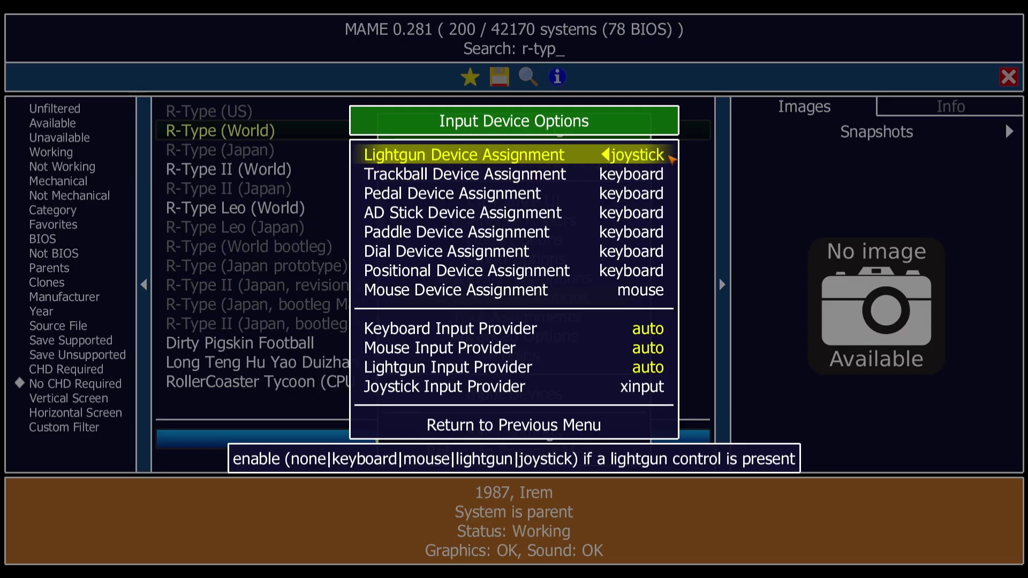
{"action": "left_click", "coordinate": [611, 155]}
{"action": "left_click", "coordinate": [610, 156]}
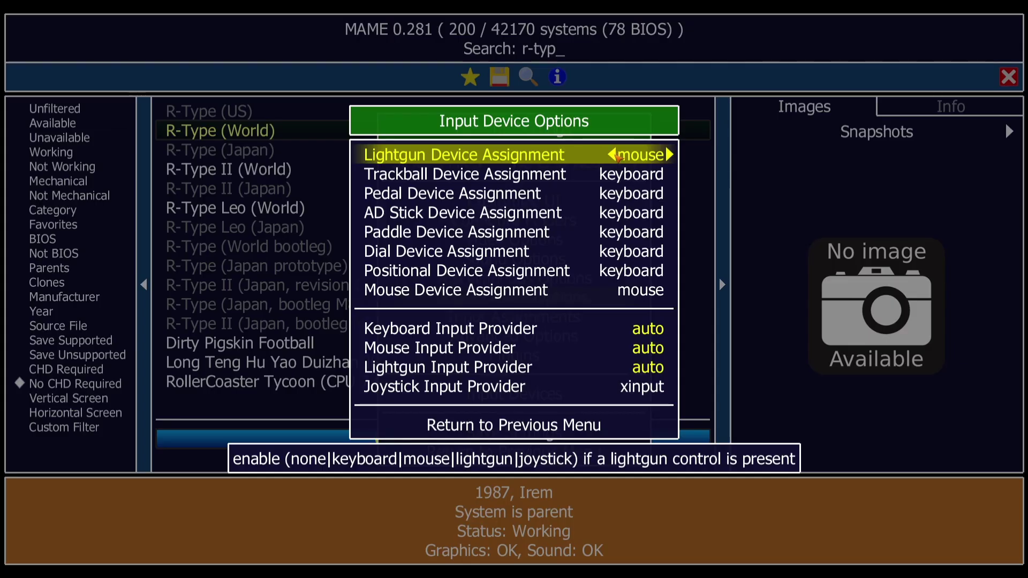
{"action": "left_click", "coordinate": [551, 425]}
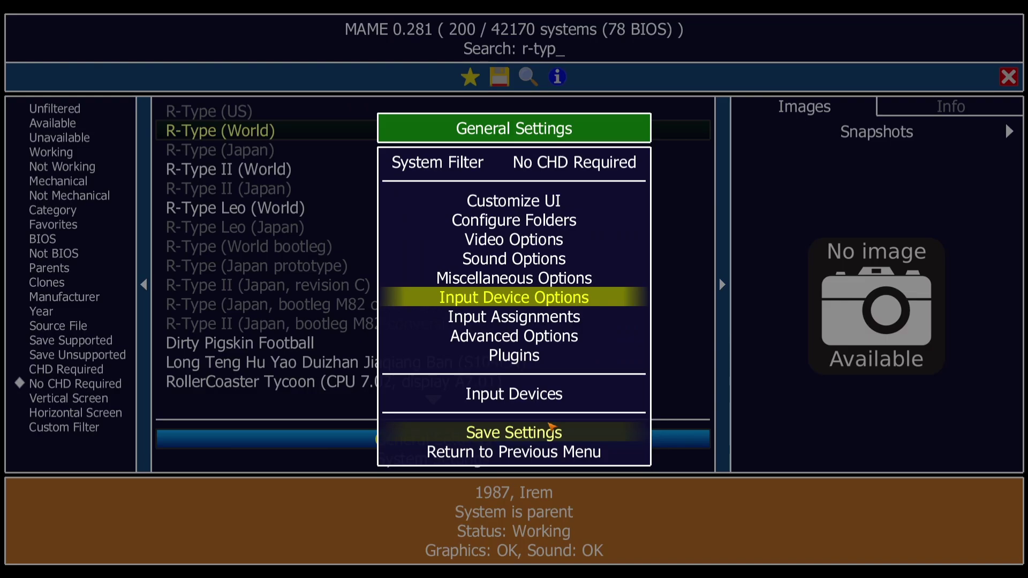
Step: Bind P1 Up in Player 1 Controls to Joy 1 D-pad Up, then return to the categories
{"action": "left_click", "coordinate": [540, 318]}
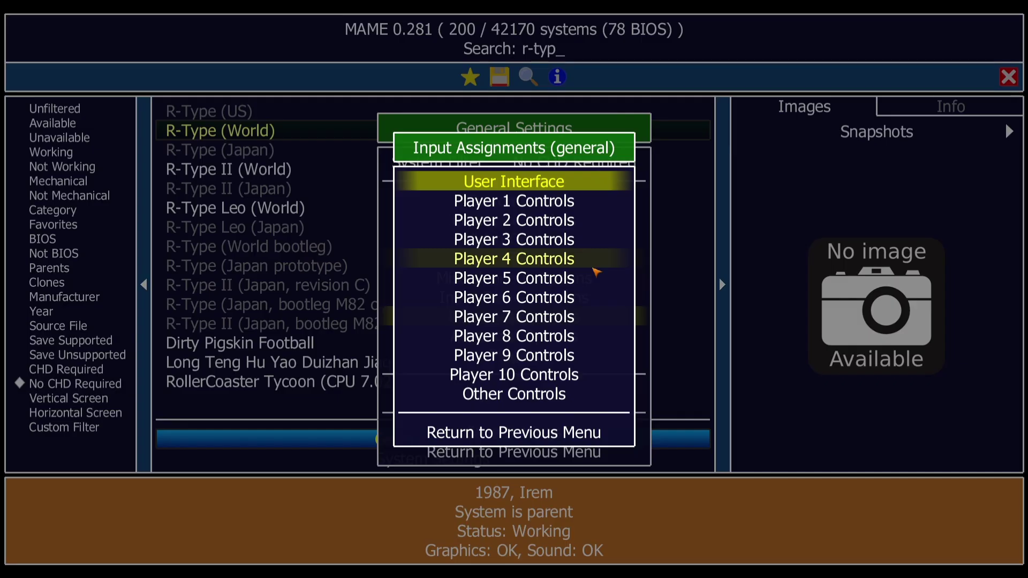
{"action": "left_click", "coordinate": [556, 204]}
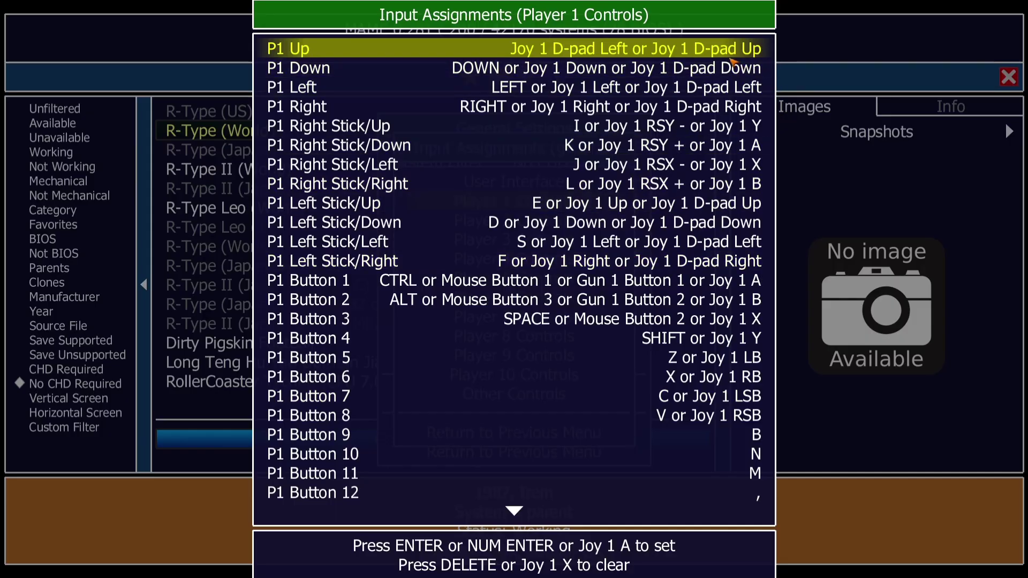
{"action": "left_click", "coordinate": [696, 53]}
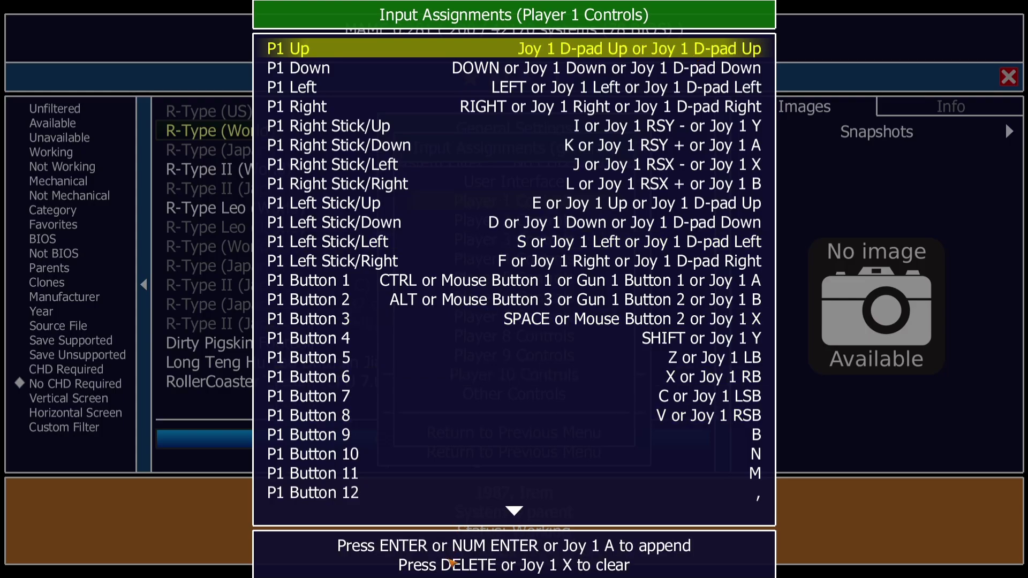
{"action": "left_click", "coordinate": [518, 512]}
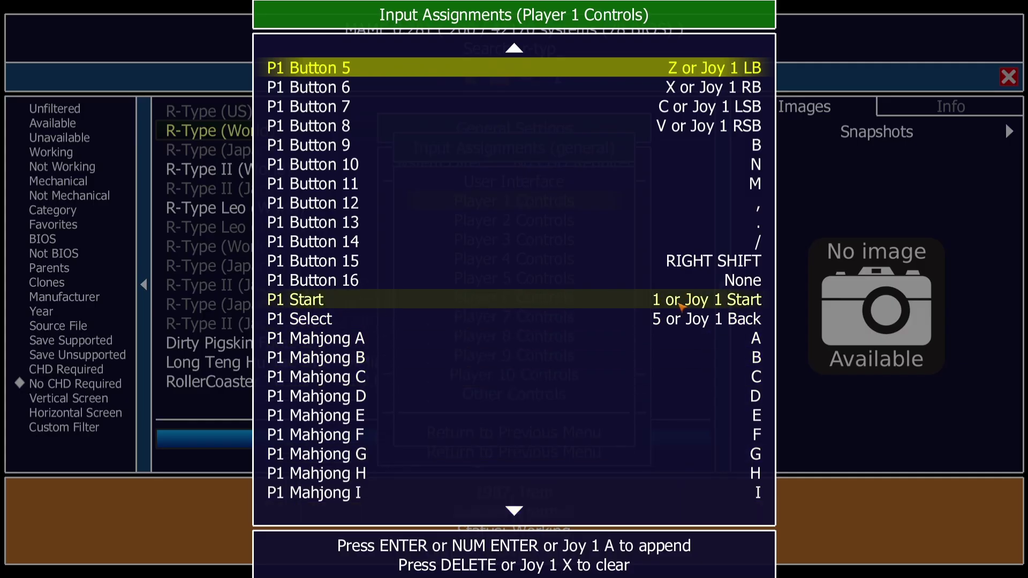
{"action": "left_click", "coordinate": [517, 512]}
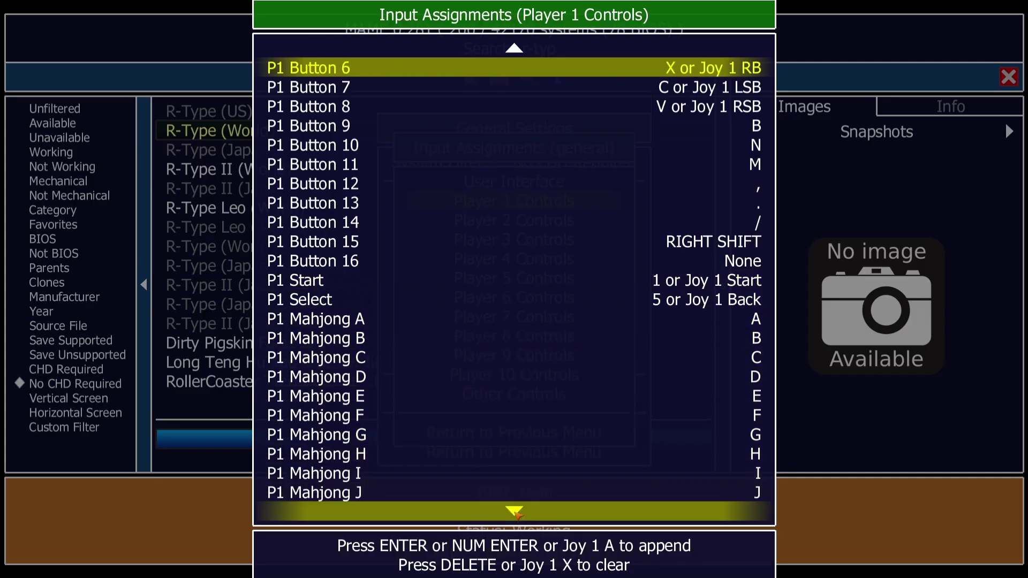
{"action": "left_click_drag", "start_coordinate": [517, 512], "coordinate": [525, 515]}
{"action": "left_click", "coordinate": [524, 516]}
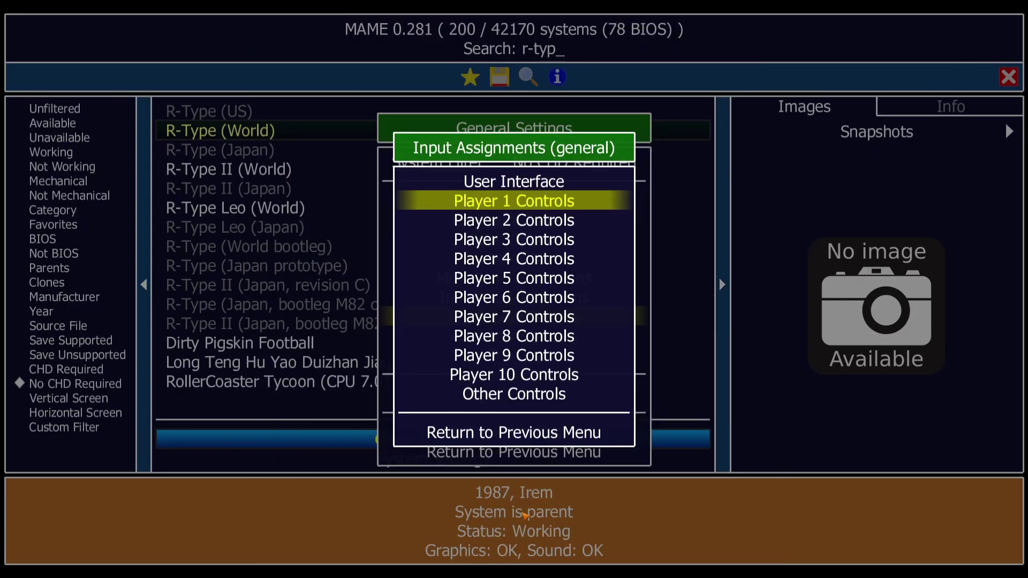
{"action": "left_click", "coordinate": [522, 181]}
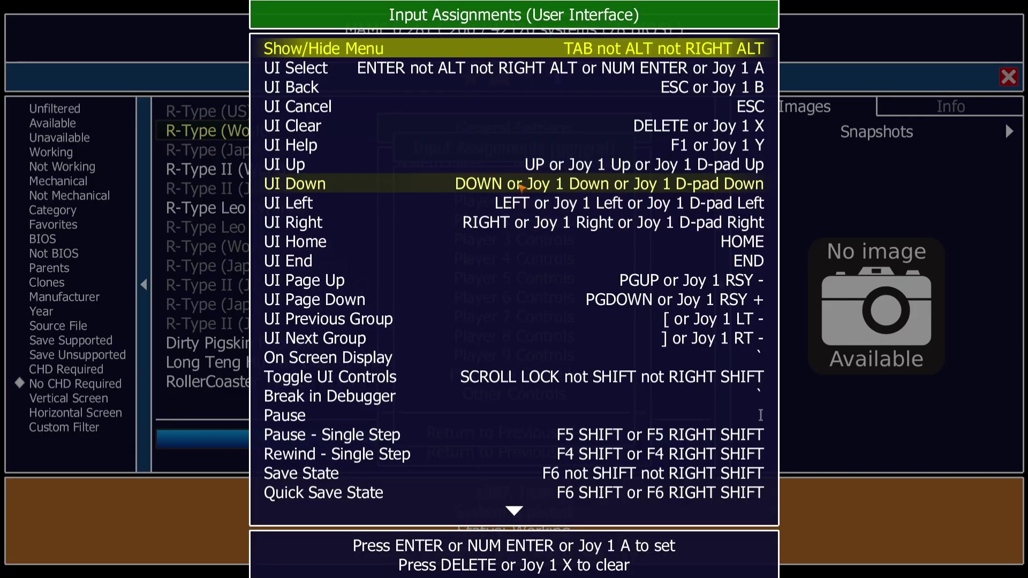
{"action": "left_click", "coordinate": [666, 415]}
{"action": "left_click", "coordinate": [665, 416]}
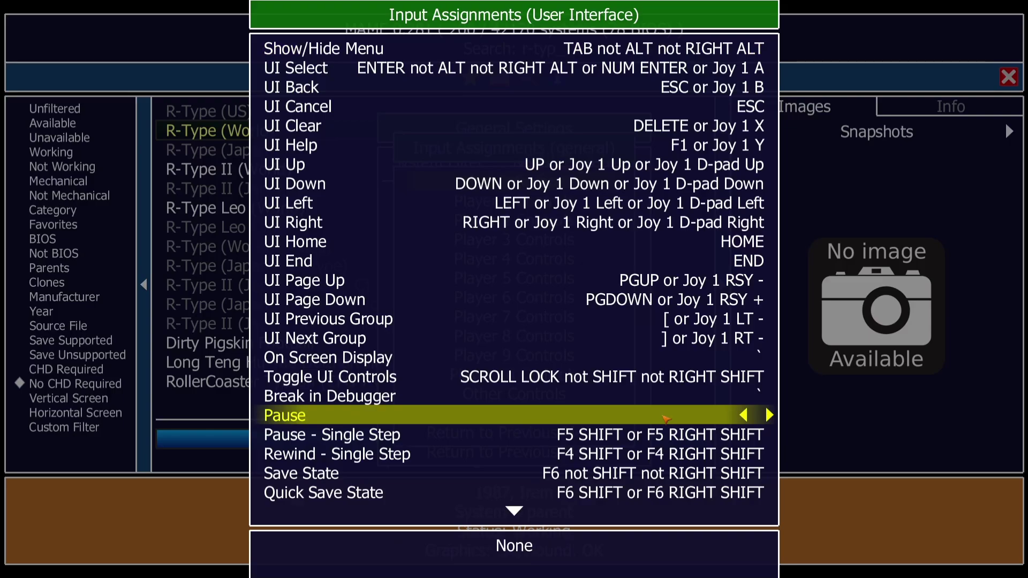
{"action": "key", "text": "i"}
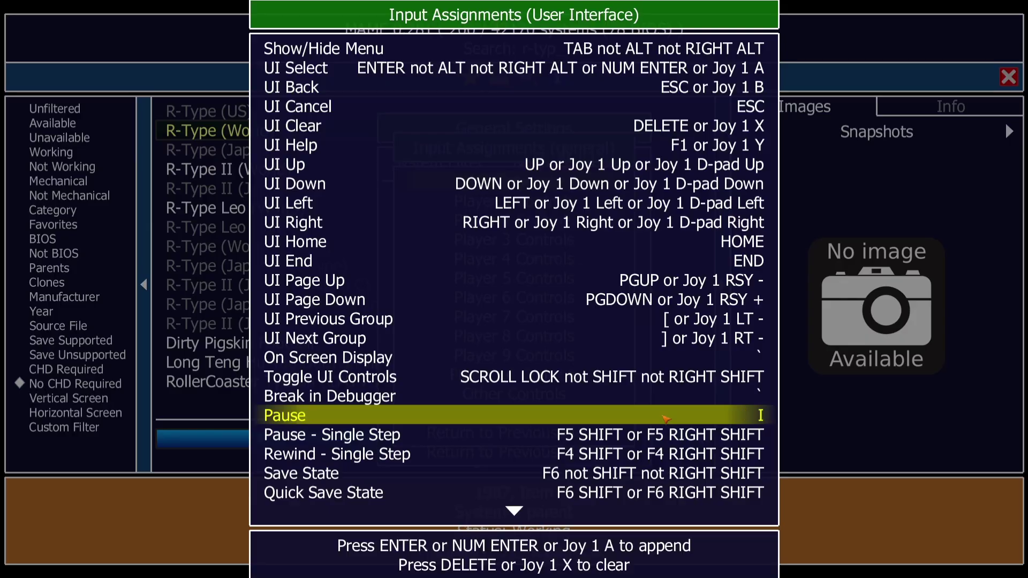
{"action": "scroll", "coordinate": [518, 515], "scroll_direction": "down", "scroll_amount": 4}
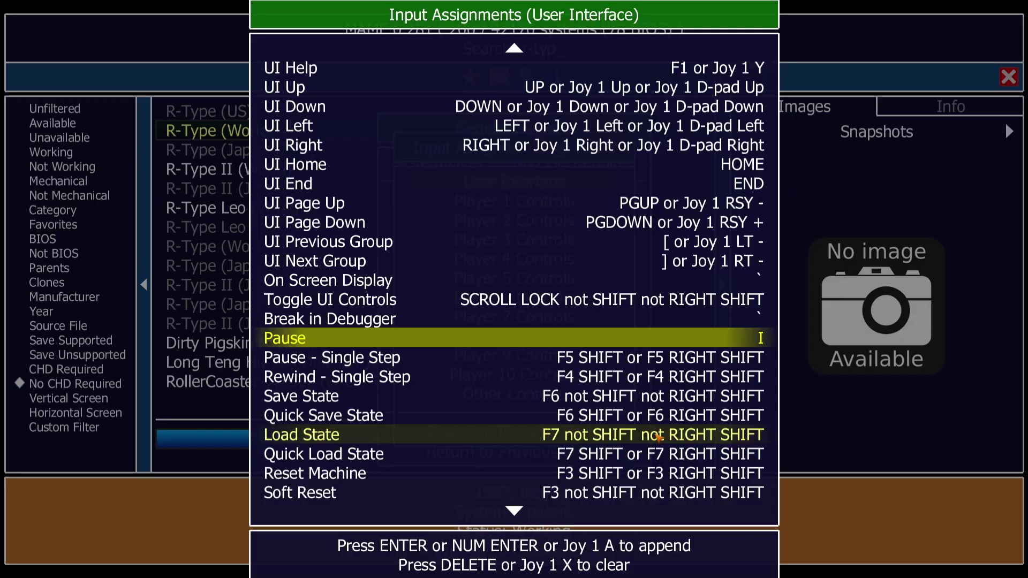
{"action": "left_click", "coordinate": [514, 511]}
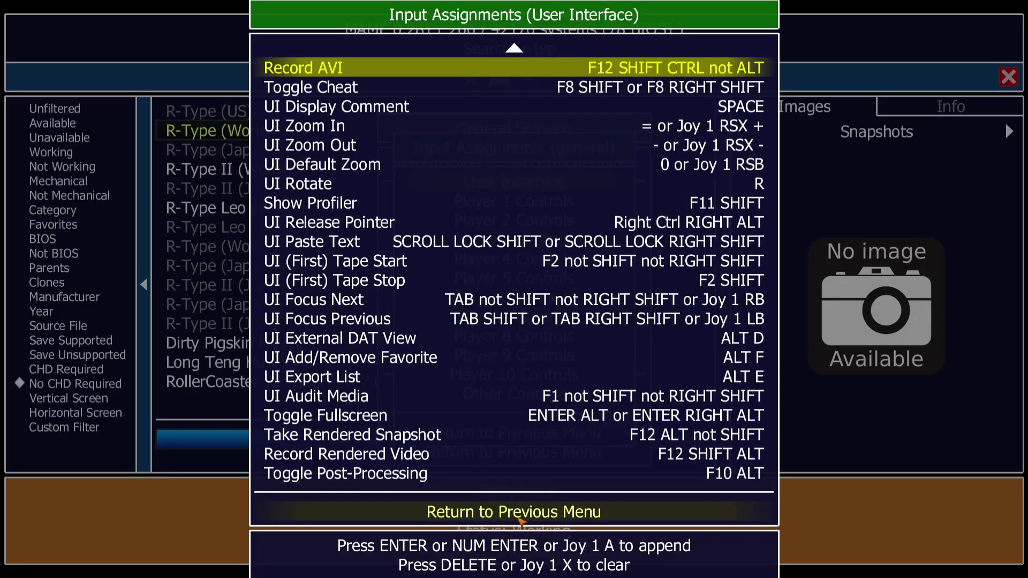
{"action": "left_click", "coordinate": [519, 514]}
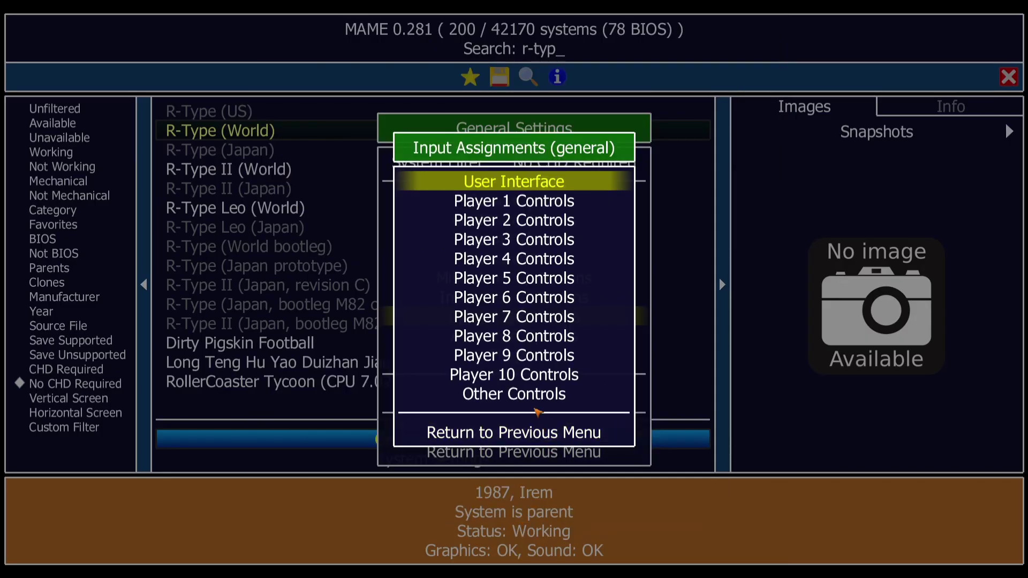
Step: Browse the Other Controls assignments and return to General Settings
{"action": "left_click", "coordinate": [535, 406]}
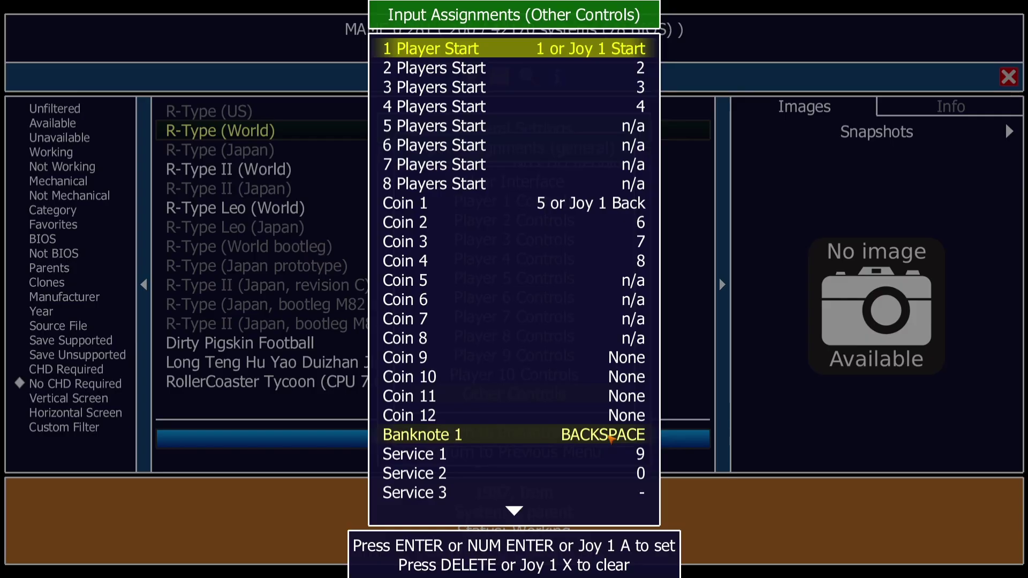
{"action": "scroll", "coordinate": [535, 509], "scroll_direction": "down", "scroll_amount": 6}
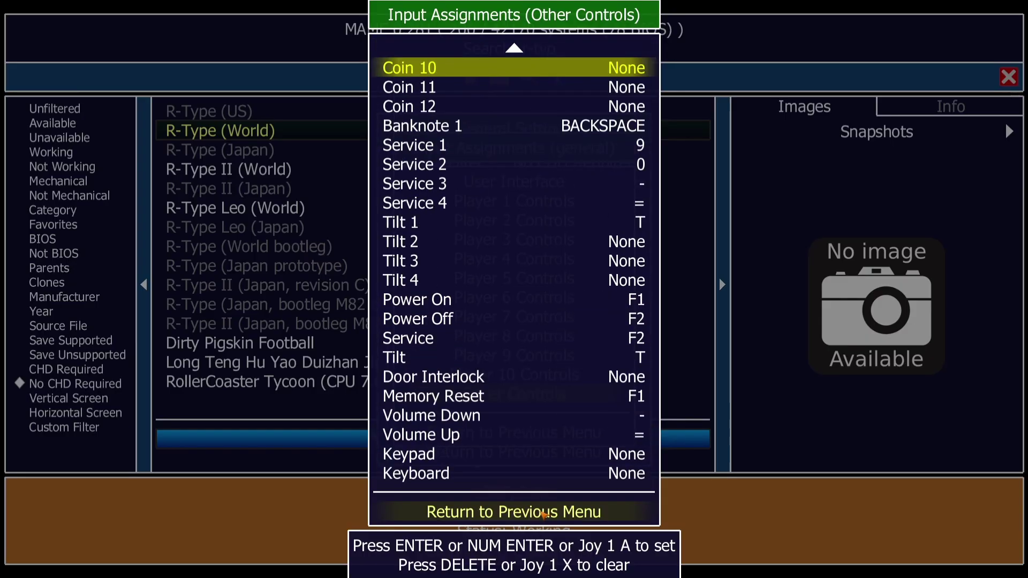
{"action": "left_click", "coordinate": [543, 513]}
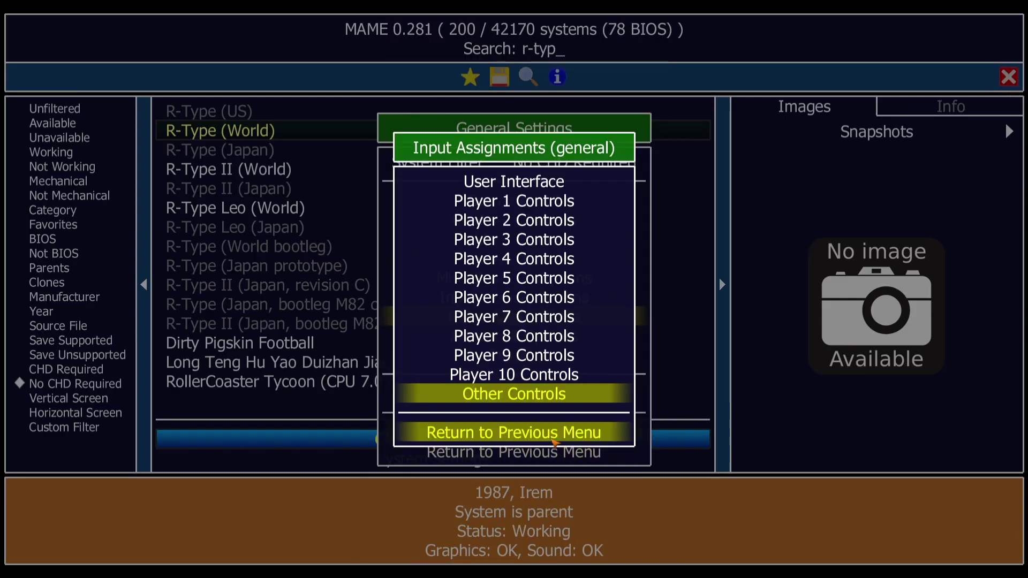
{"action": "left_click", "coordinate": [554, 443]}
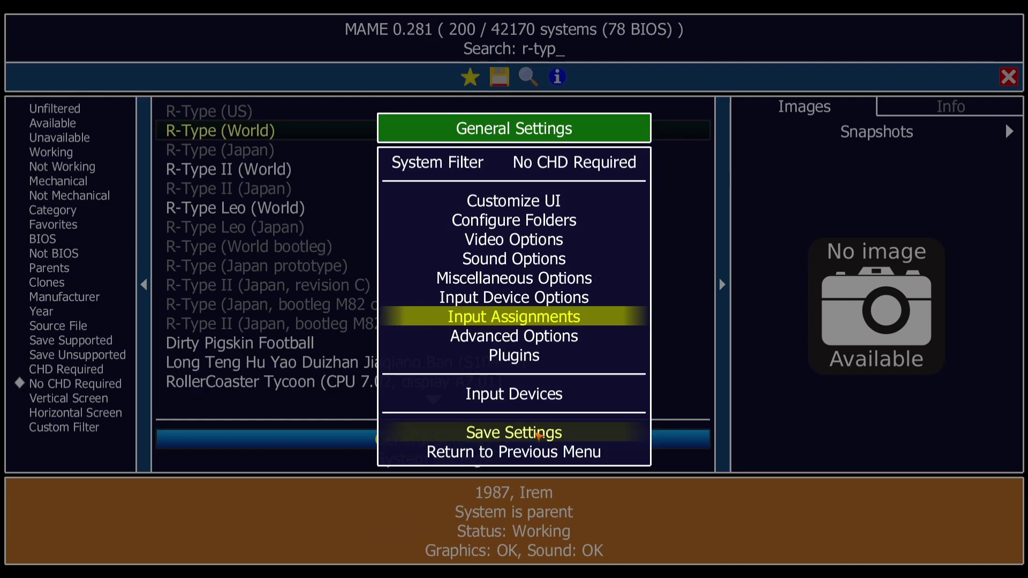
Step: Save the settings, then check Video Options (Video Mode auto) and return
{"action": "left_click", "coordinate": [539, 435]}
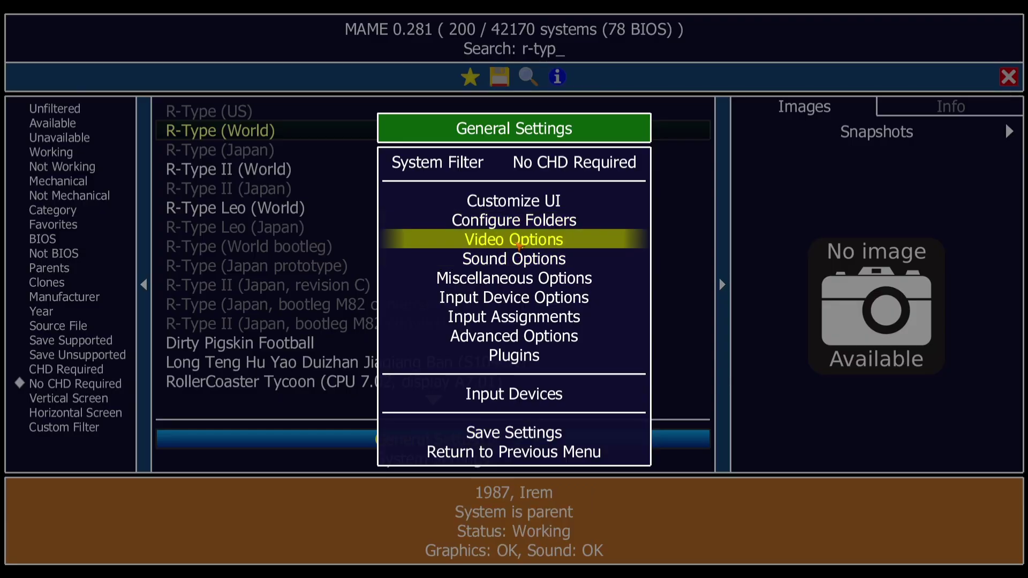
{"action": "left_click", "coordinate": [518, 242]}
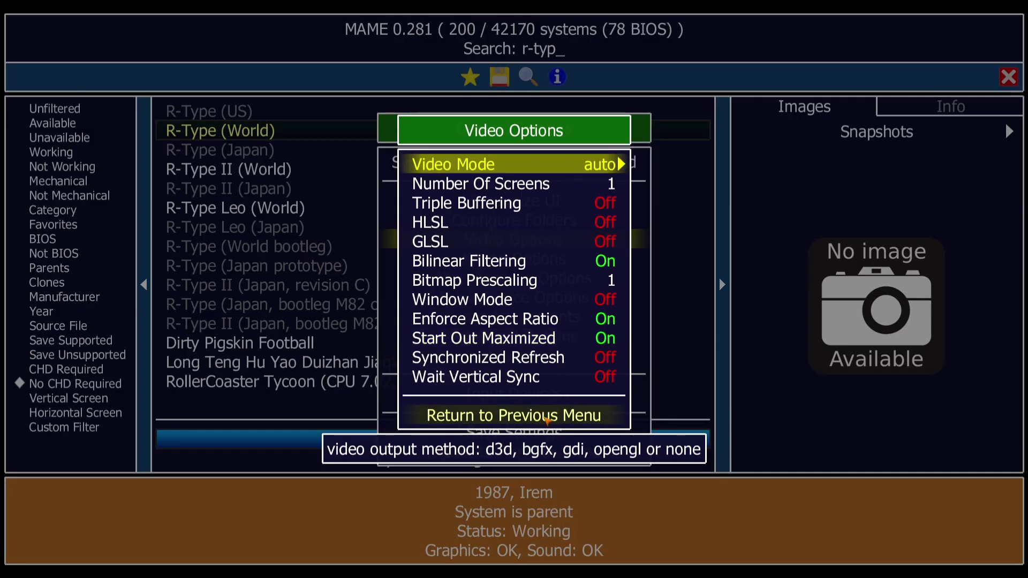
{"action": "left_click", "coordinate": [546, 416]}
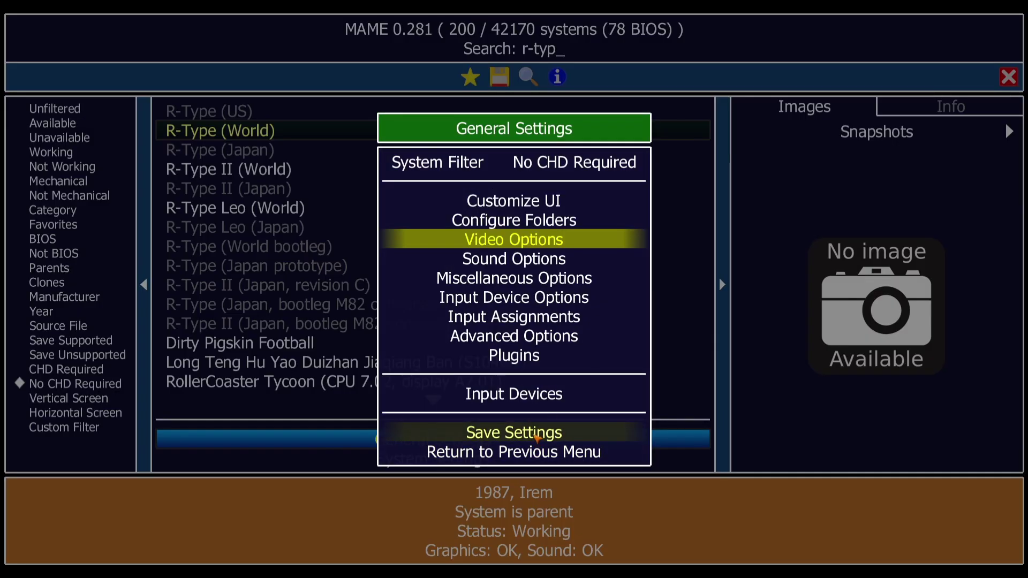
Step: Save the settings again and launch R-Type (World) from the system list
{"action": "left_click", "coordinate": [537, 434]}
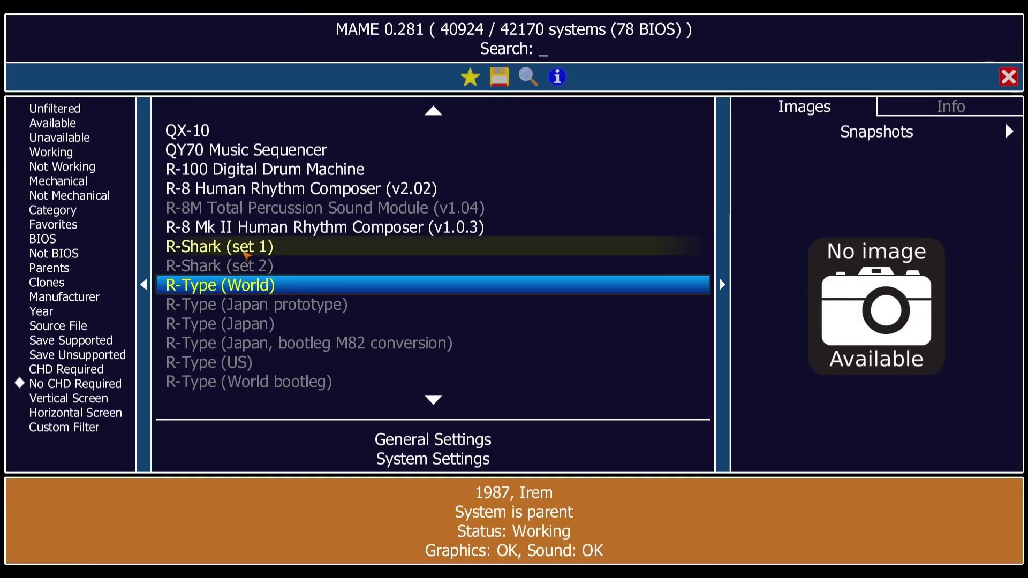
{"action": "double_click", "coordinate": [252, 289]}
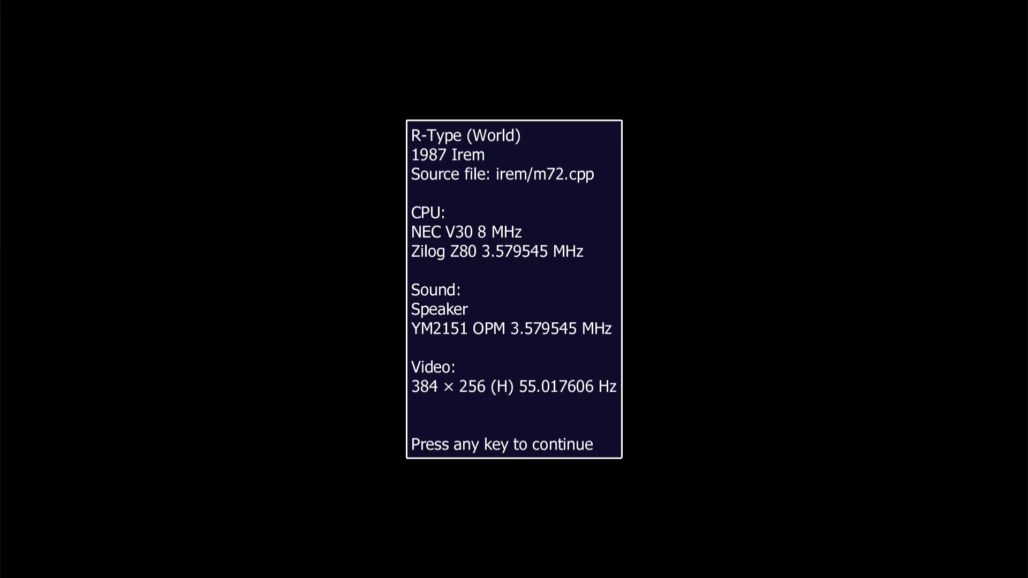
Step: Dismiss the info screens, insert two coins and start a one-player game
{"action": "key", "text": "Return"}
{"action": "key", "text": "Return"}
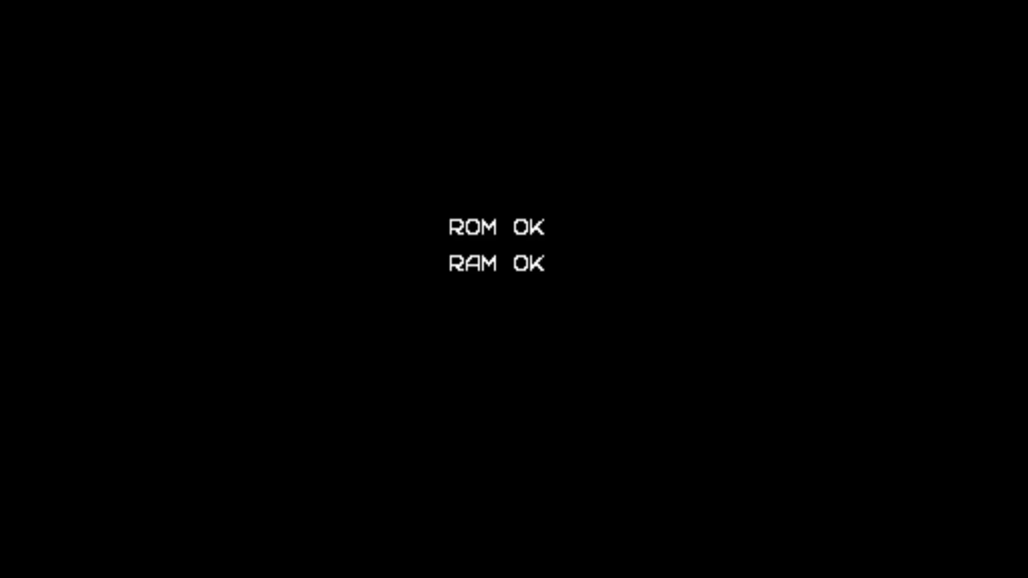
{"action": "key", "text": "5"}
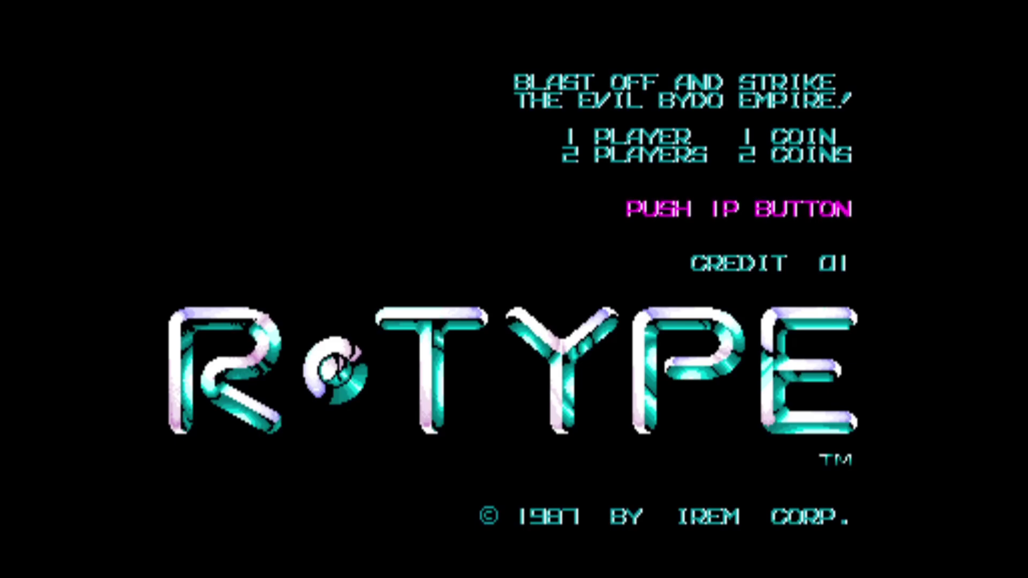
{"action": "key", "text": "5"}
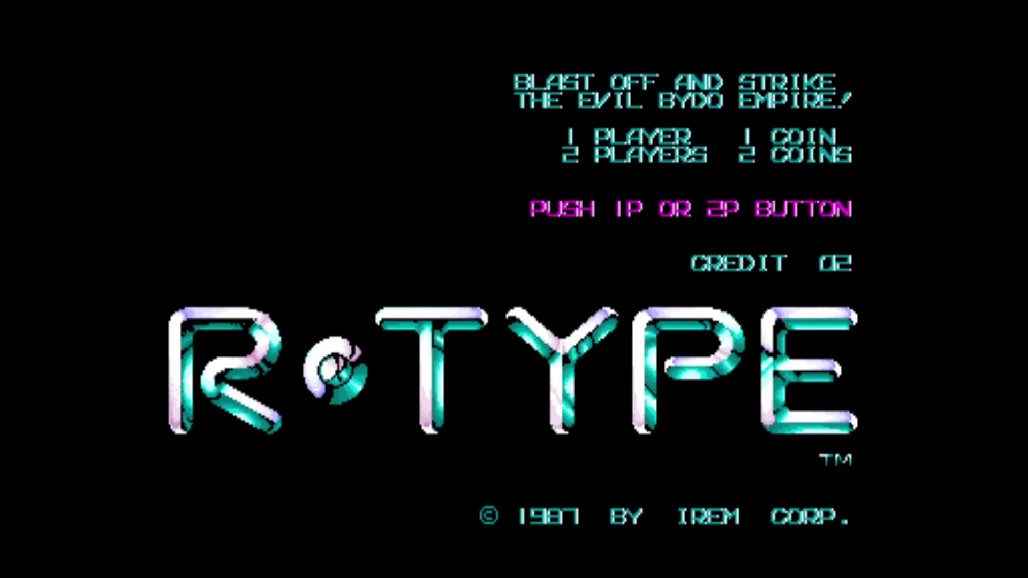
{"action": "key", "text": "1"}
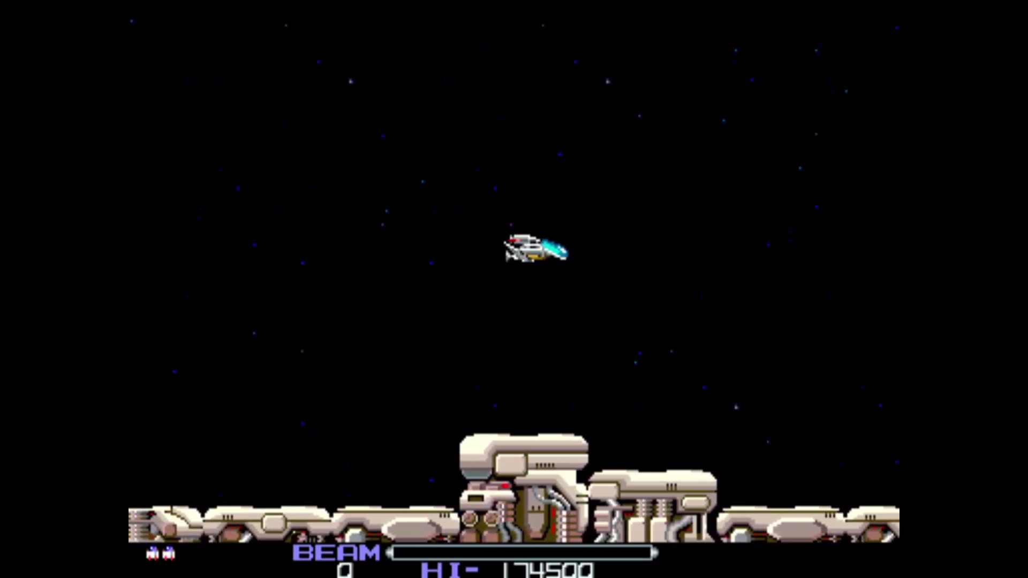
Step: Play R-Type, steering and firing charged beams to reach 4400 points, then pause into the main menu
{"action": "key", "text": "Left"}
{"action": "key", "text": "ctrl"}
{"action": "key", "text": "Down"}
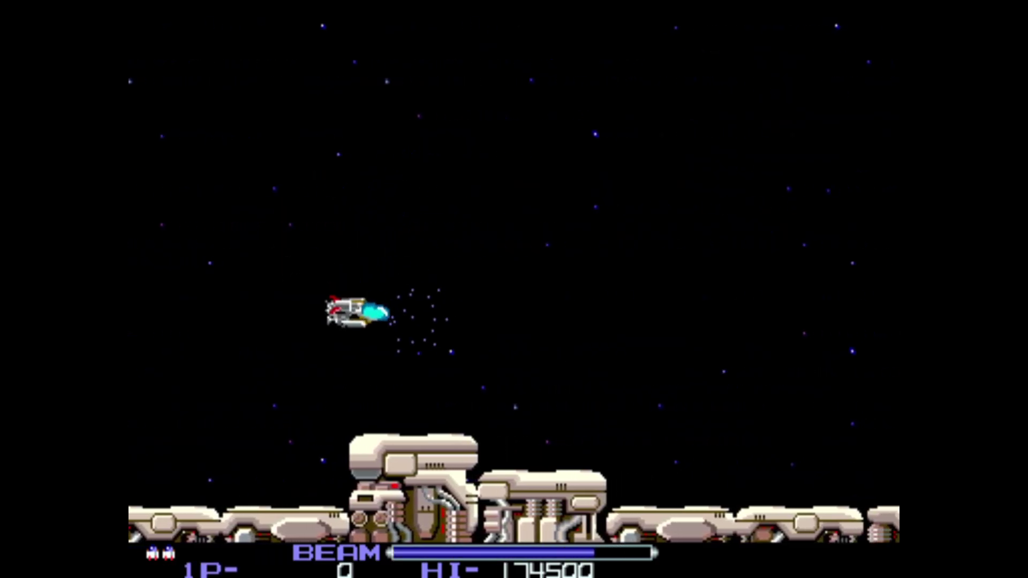
{"action": "key", "text": "Right"}
{"action": "key", "text": "Up"}
{"action": "key", "text": "Left"}
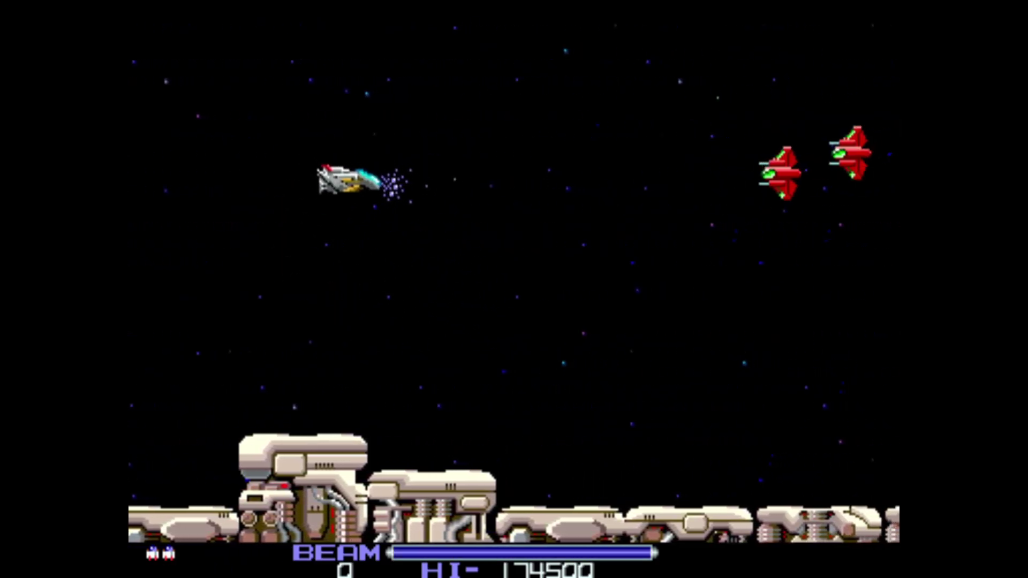
{"action": "key", "text": "Up"}
{"action": "key", "text": "ctrl"}
{"action": "key", "text": "Down"}
{"action": "key", "text": "ctrl"}
{"action": "key", "text": "Down"}
{"action": "key", "text": "Right"}
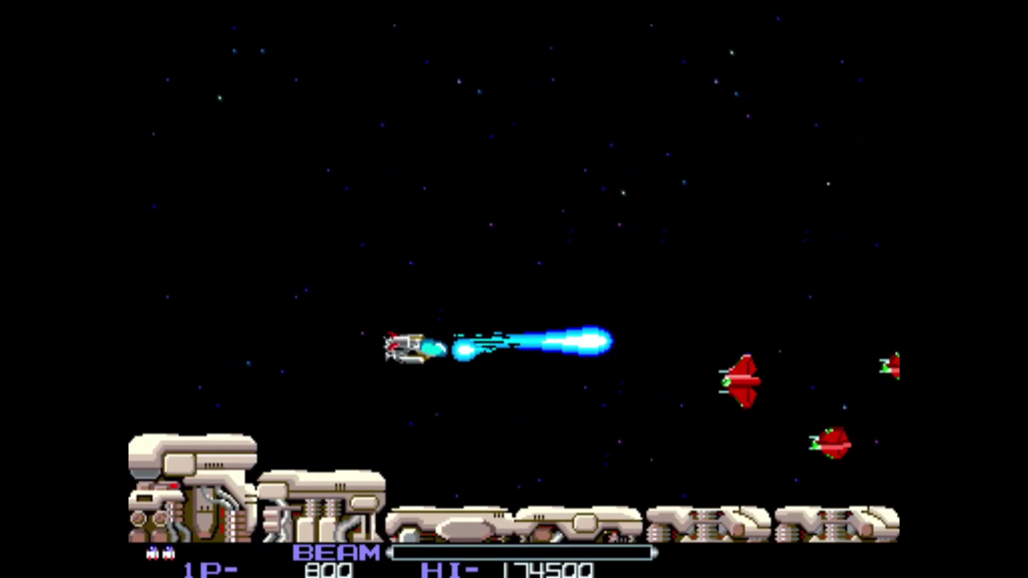
{"action": "key", "text": "Down"}
{"action": "key", "text": "Up"}
{"action": "key", "text": "Left"}
{"action": "key", "text": "Up"}
{"action": "key", "text": "Right"}
{"action": "key", "text": "ctrl"}
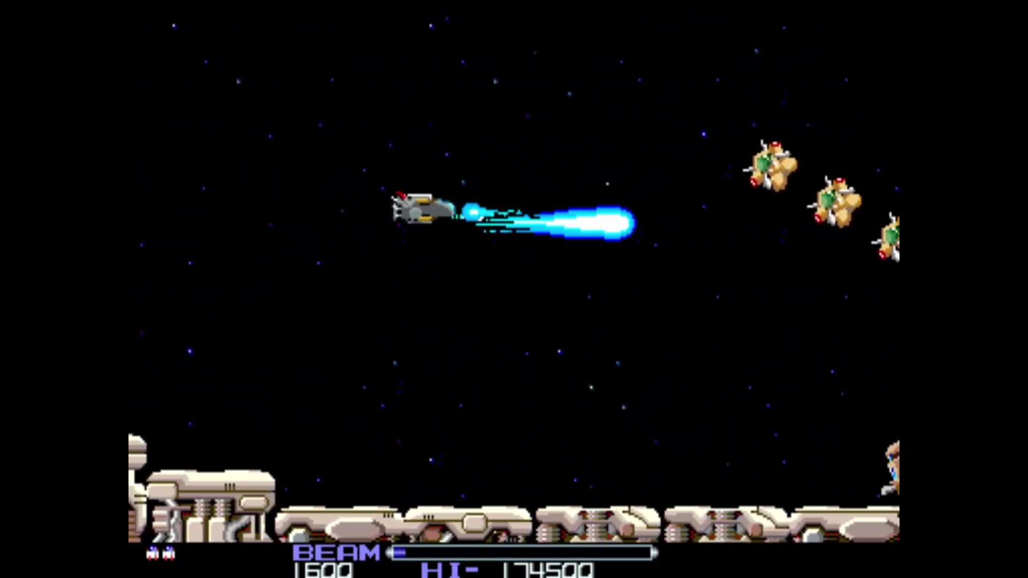
{"action": "key", "text": "Up"}
{"action": "key", "text": "Right"}
{"action": "key", "text": "Left"}
{"action": "key", "text": "Down"}
{"action": "key", "text": "Up"}
{"action": "key", "text": "ctrl"}
{"action": "key", "text": "Left"}
{"action": "key", "text": "Down"}
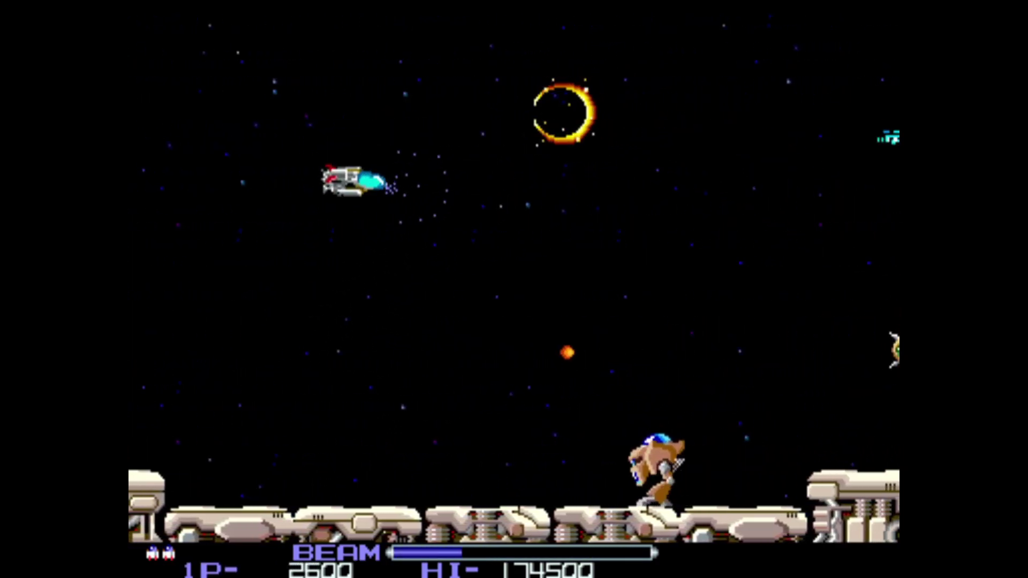
{"action": "key", "text": "Down"}
{"action": "key", "text": "ctrl"}
{"action": "key", "text": "Down"}
{"action": "key", "text": "Left"}
{"action": "key", "text": "Down"}
{"action": "key", "text": "Up"}
{"action": "key", "text": "Right"}
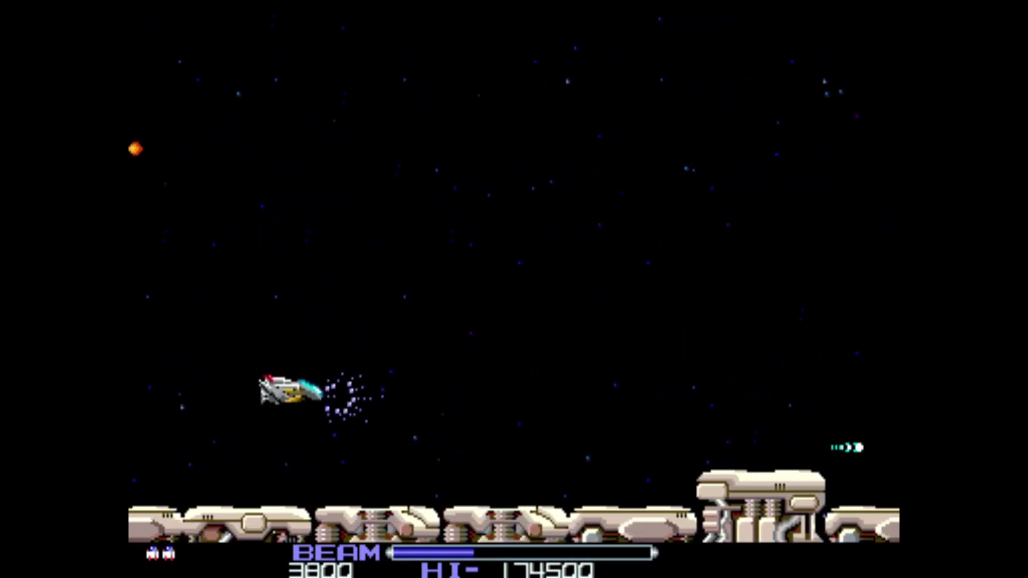
{"action": "key", "text": "Up"}
{"action": "key", "text": "Right"}
{"action": "key", "text": "Right"}
{"action": "key", "text": "ctrl"}
{"action": "key", "text": "Down"}
{"action": "key", "text": "Left"}
{"action": "key", "text": "Up"}
{"action": "key", "text": "Left"}
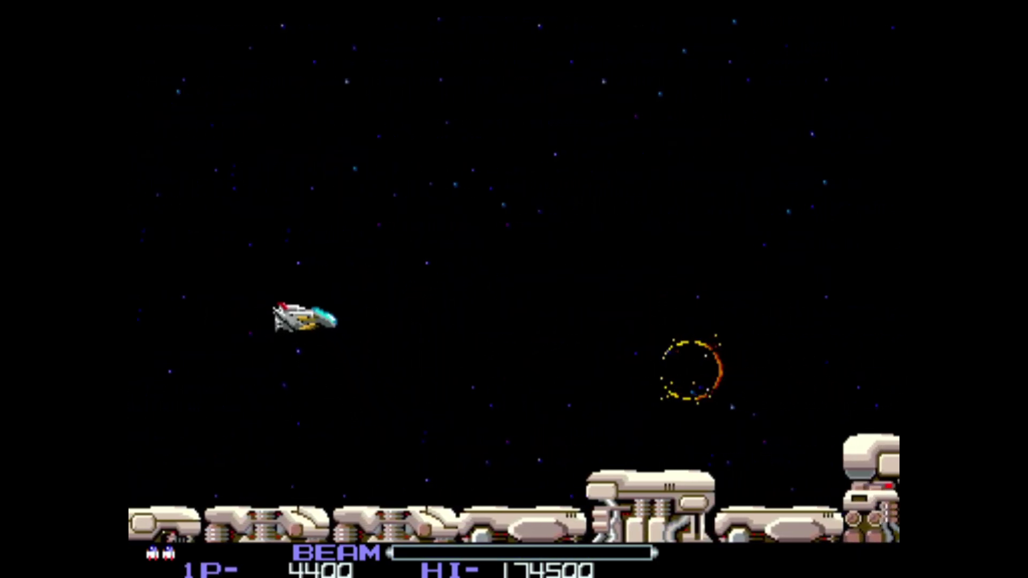
{"action": "key", "text": "Up"}
{"action": "key", "text": "Left"}
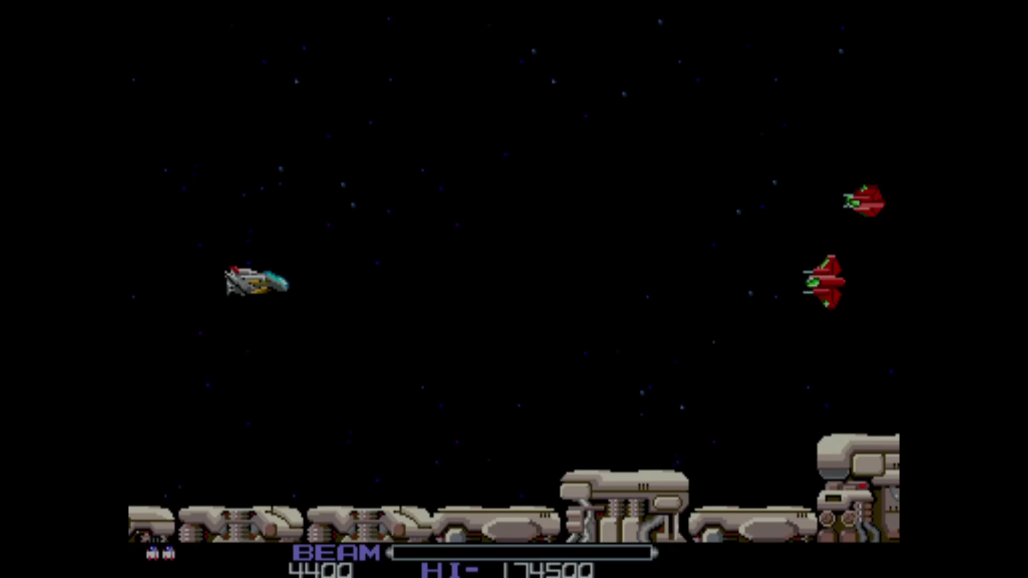
{"action": "key", "text": "Tab"}
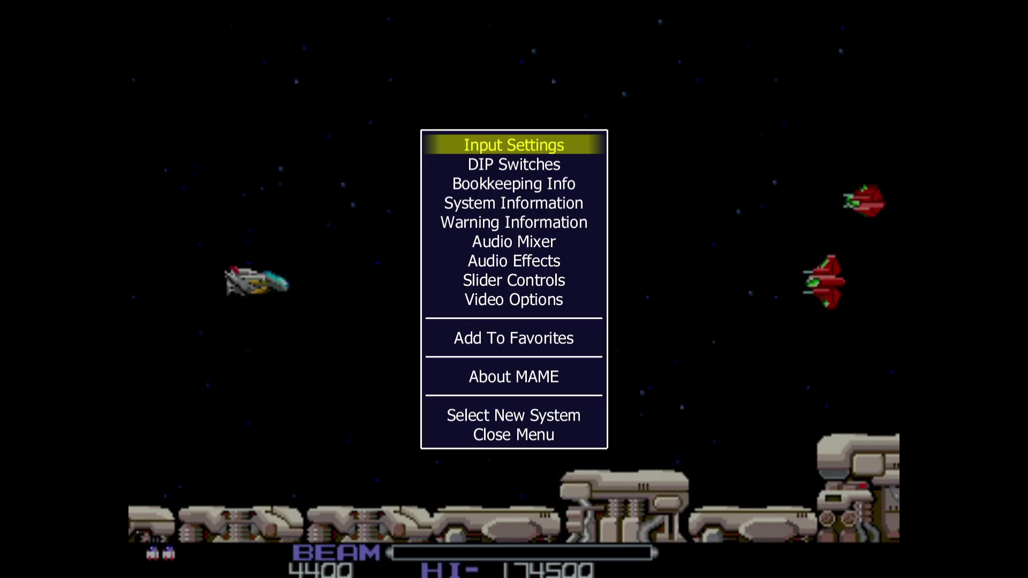
Step: Review R-Type's own input assignments, then open its DIP Switches settings
{"action": "key", "text": "Return"}
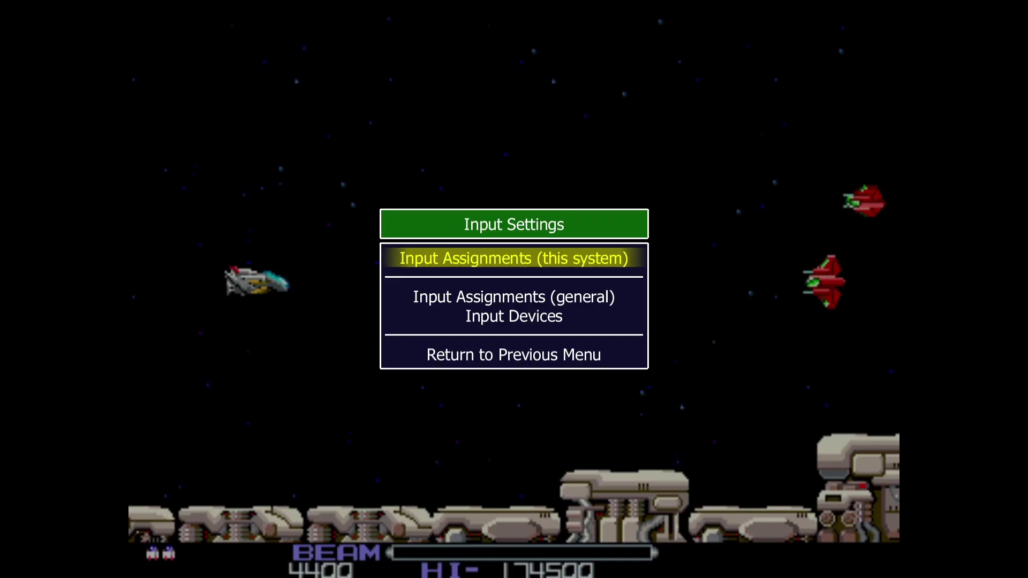
{"action": "key", "text": "Return"}
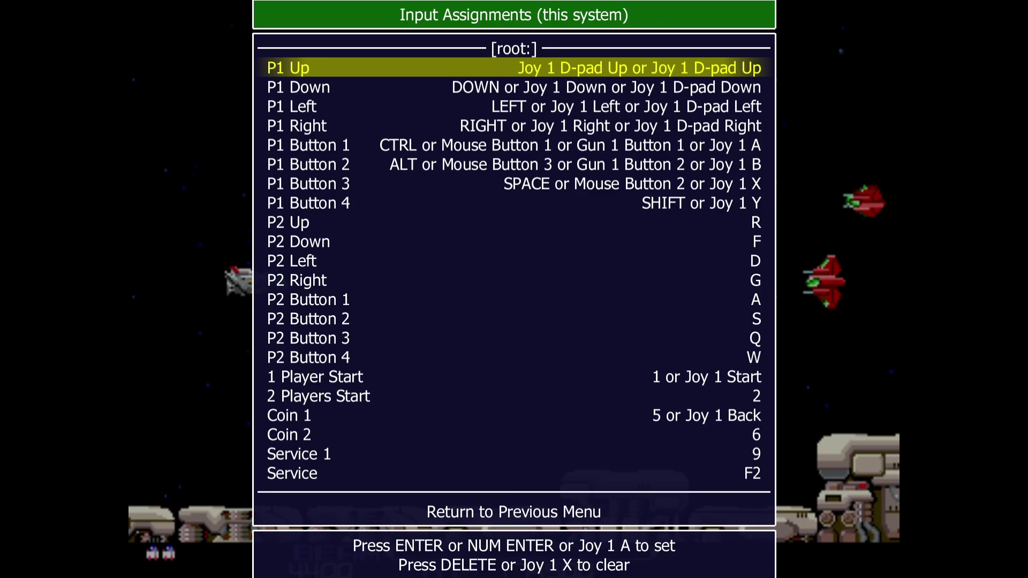
{"action": "key", "text": "Escape"}
{"action": "key", "text": "Return"}
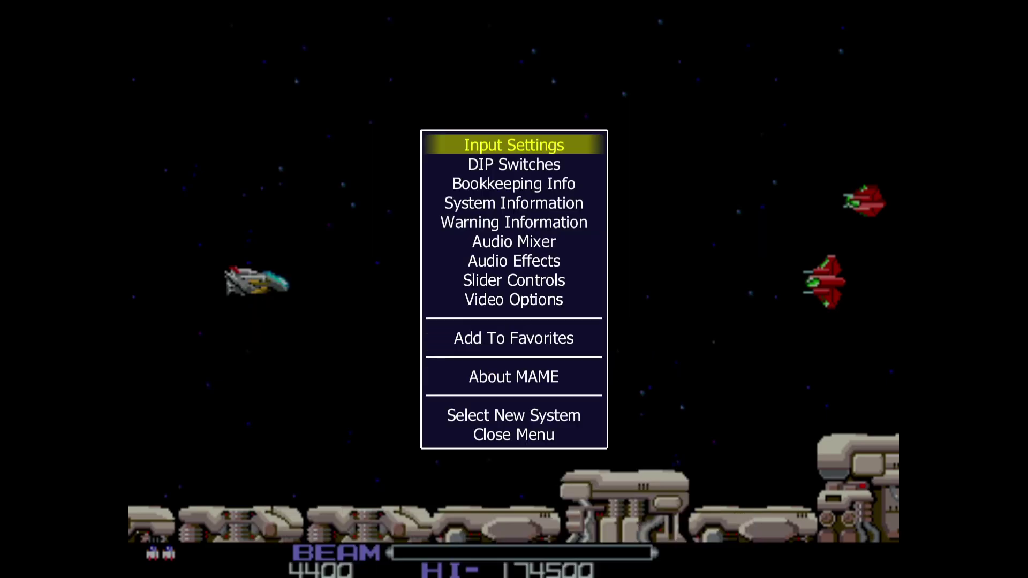
{"action": "key", "text": "Down"}
{"action": "key", "text": "Return"}
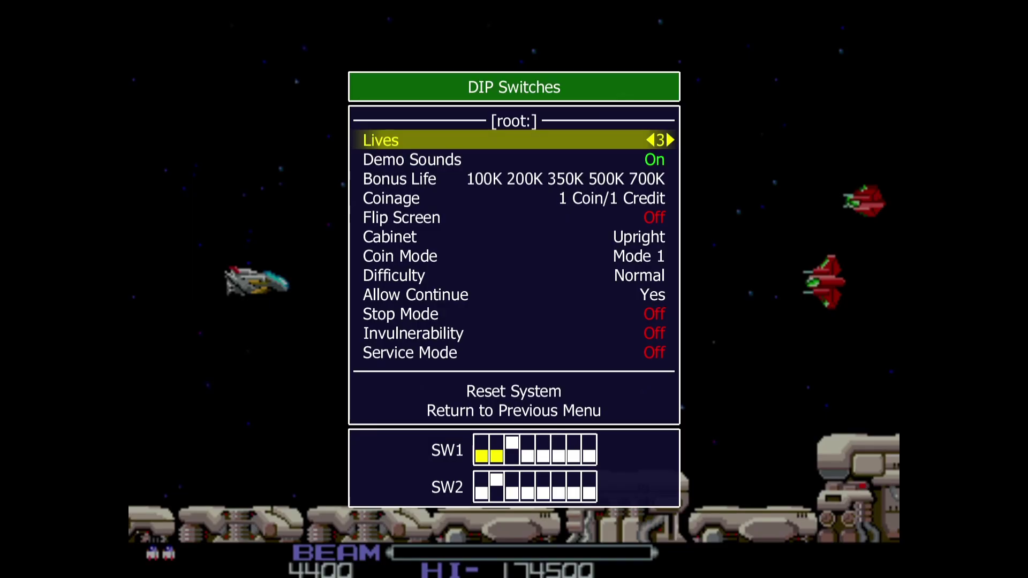
Step: Set DIP switches to Lives 5, Coinage 1 Coin/3 Credits and Difficulty Hard, then go back
{"action": "key", "text": "Right"}
{"action": "key", "text": "Right"}
{"action": "key", "text": "Left"}
{"action": "key", "text": "Right"}
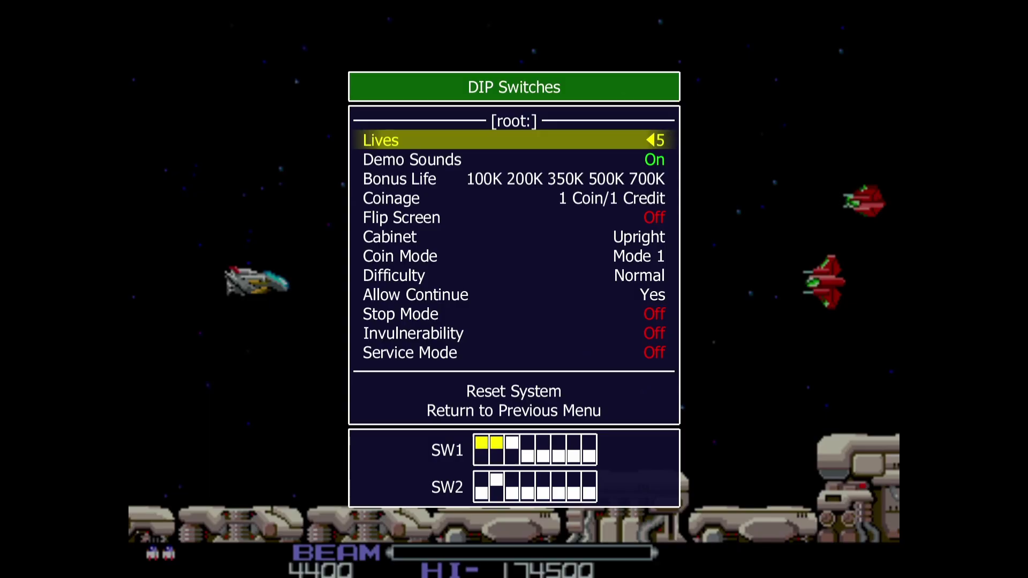
{"action": "key", "text": "Left"}
{"action": "key", "text": "Left"}
{"action": "key", "text": "Right"}
{"action": "key", "text": "Right"}
{"action": "key", "text": "Down"}
{"action": "key", "text": "Down"}
{"action": "key", "text": "Down"}
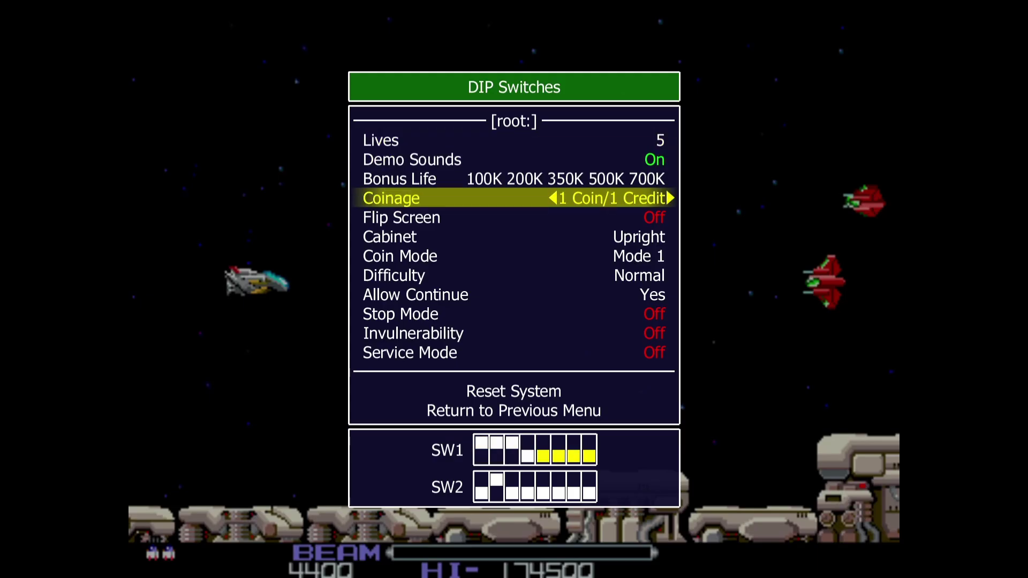
{"action": "key", "text": "Right"}
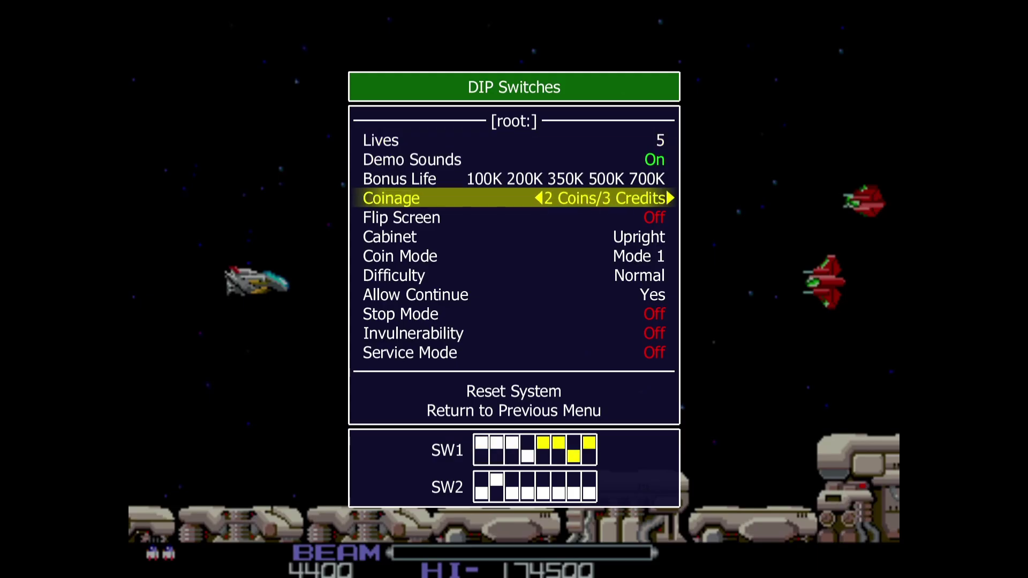
{"action": "key", "text": "Right"}
{"action": "key", "text": "Right"}
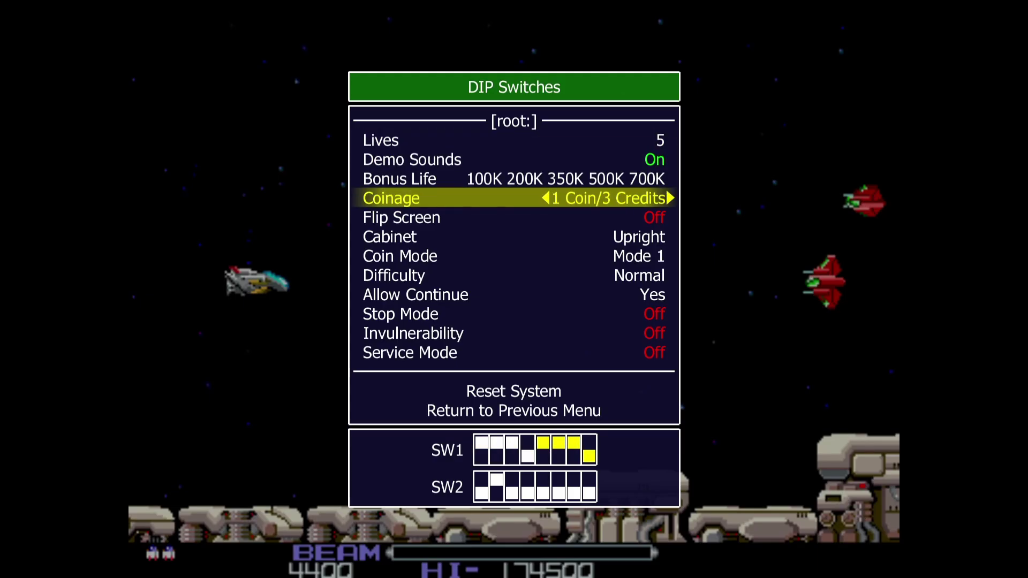
{"action": "key", "text": "Down"}
{"action": "key", "text": "Down"}
{"action": "key", "text": "Down"}
{"action": "key", "text": "Down"}
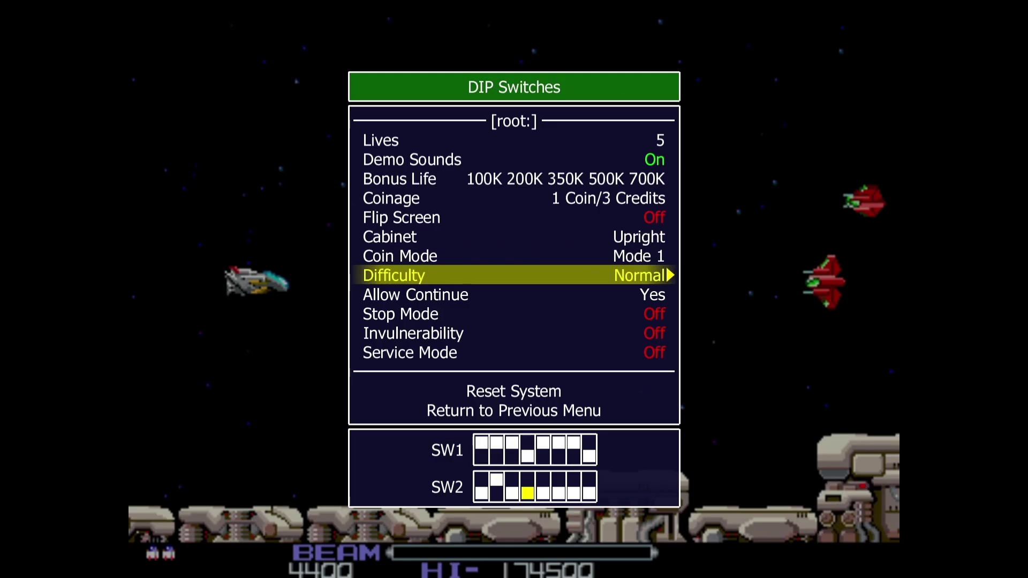
{"action": "key", "text": "Right"}
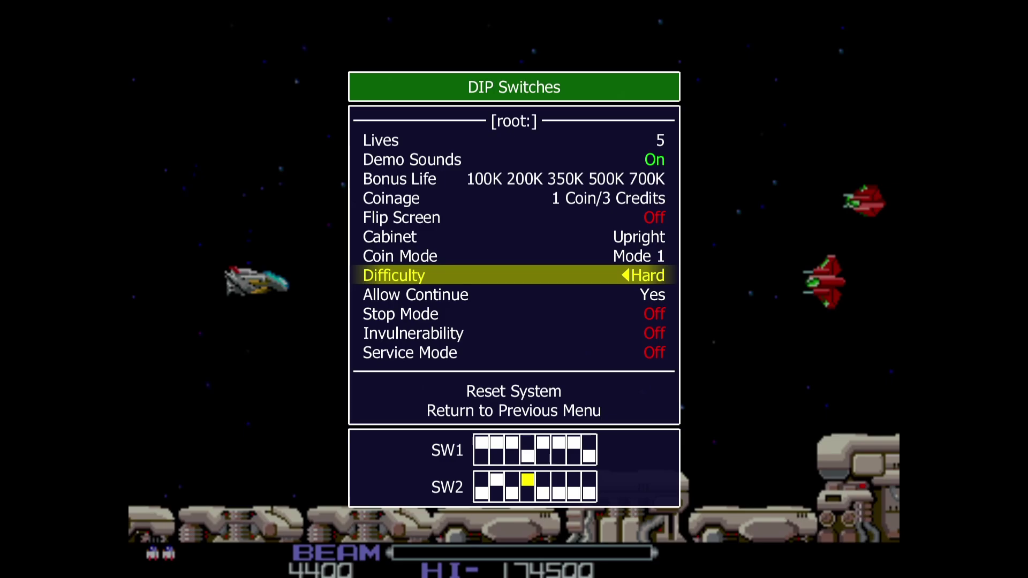
{"action": "key", "text": "End"}
{"action": "key", "text": "Return"}
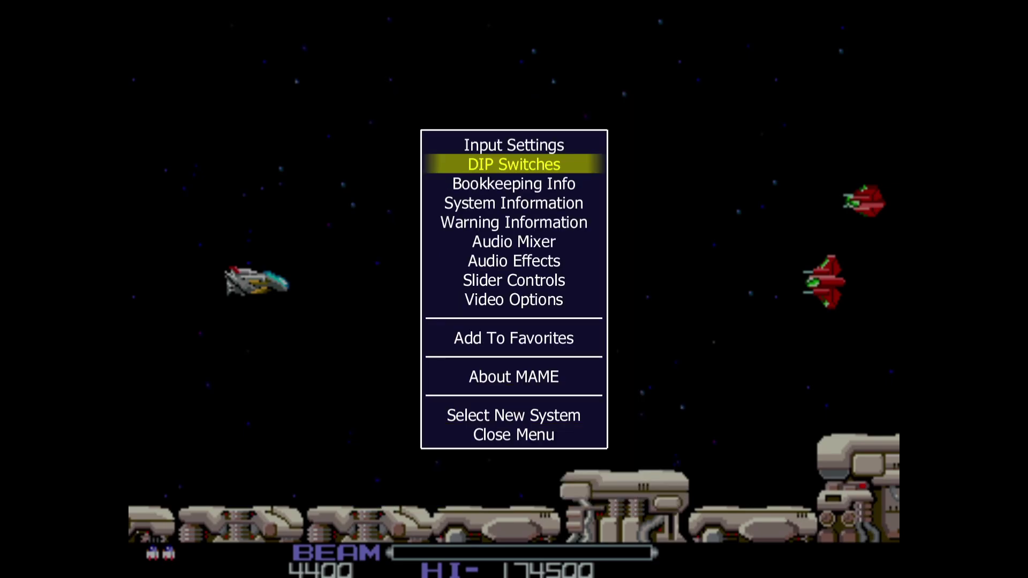
Step: In Screen #0 video options, try the 3:2 pixel aspect and cocktail views, then restore standard 4:3
{"action": "key", "text": "Down"}
{"action": "key", "text": "Down"}
{"action": "key", "text": "Down"}
{"action": "key", "text": "Down"}
{"action": "key", "text": "Down"}
{"action": "key", "text": "Down"}
{"action": "key", "text": "Down"}
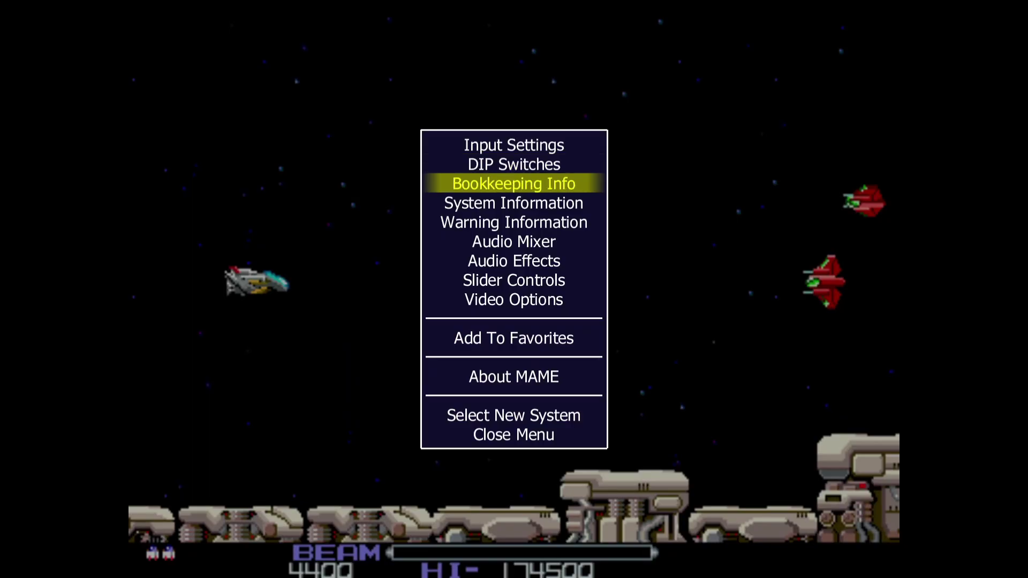
{"action": "key", "text": "Return"}
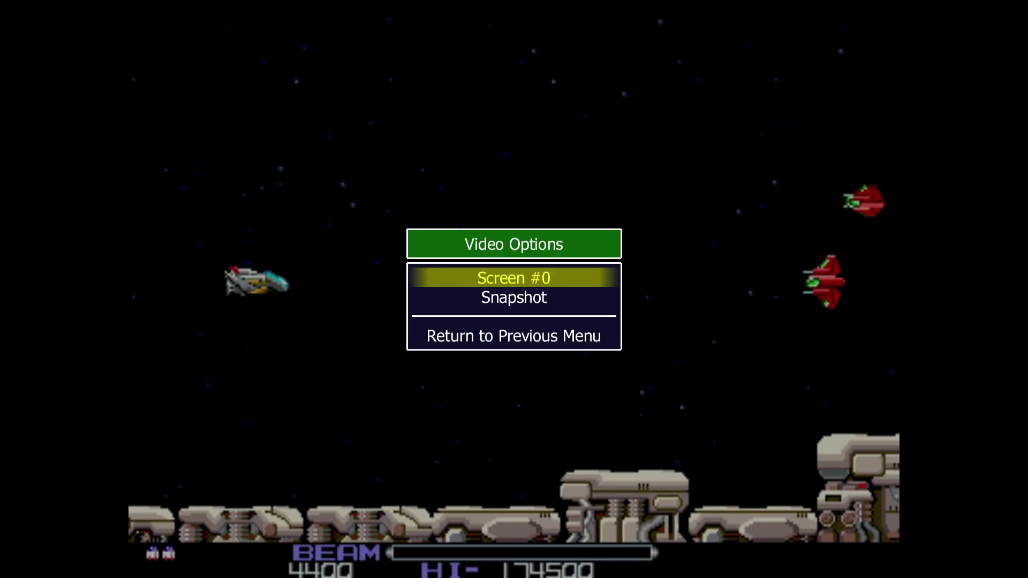
{"action": "key", "text": "Return"}
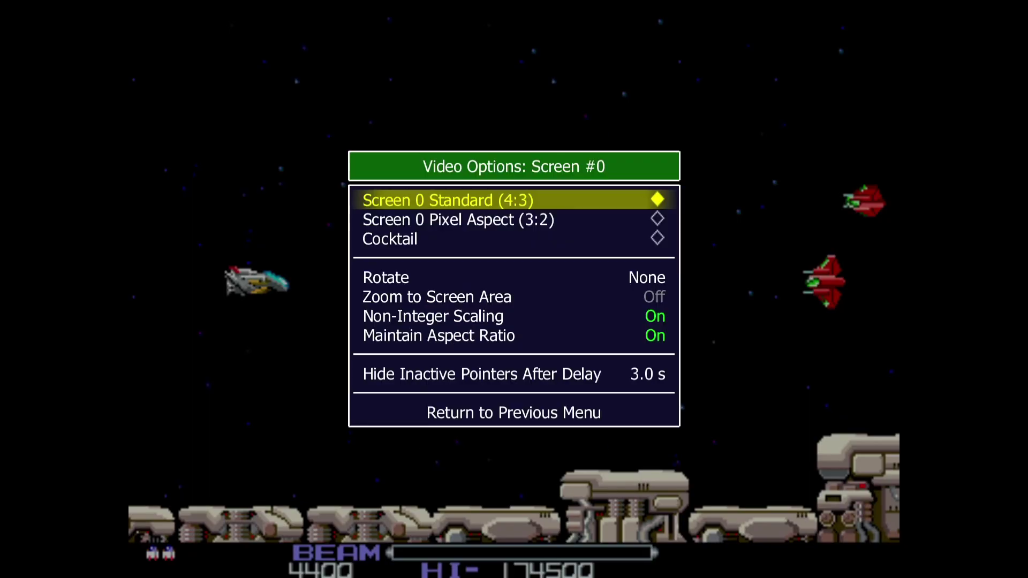
{"action": "key", "text": "Down"}
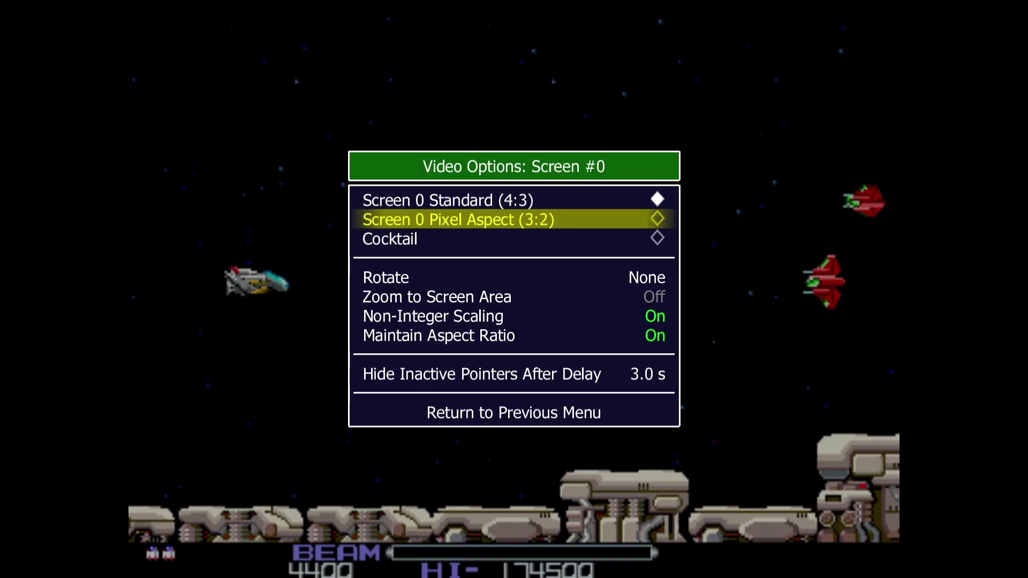
{"action": "key", "text": "Return"}
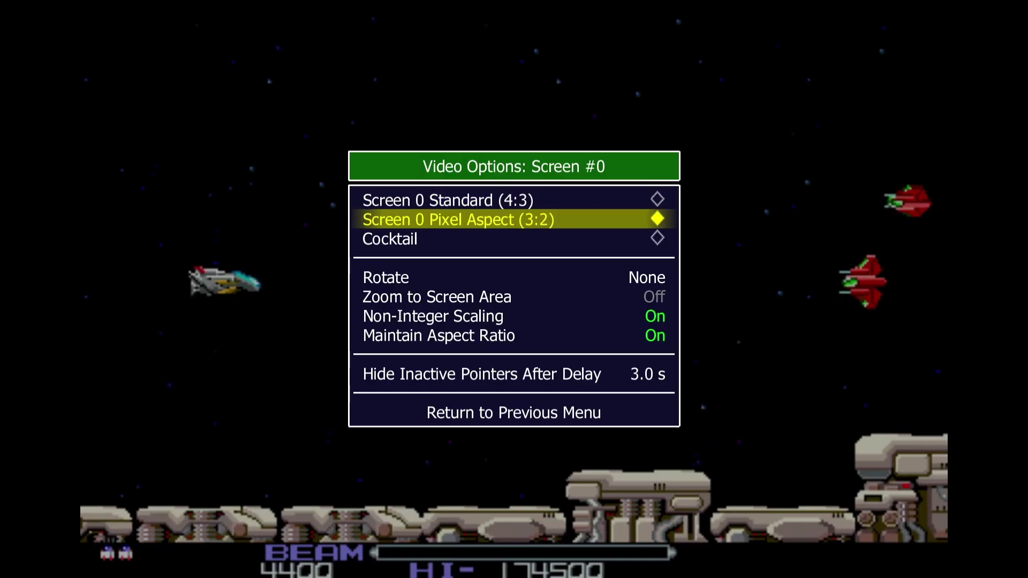
{"action": "key", "text": "Up"}
{"action": "key", "text": "Return"}
{"action": "key", "text": "Down"}
{"action": "key", "text": "Return"}
{"action": "key", "text": "Down"}
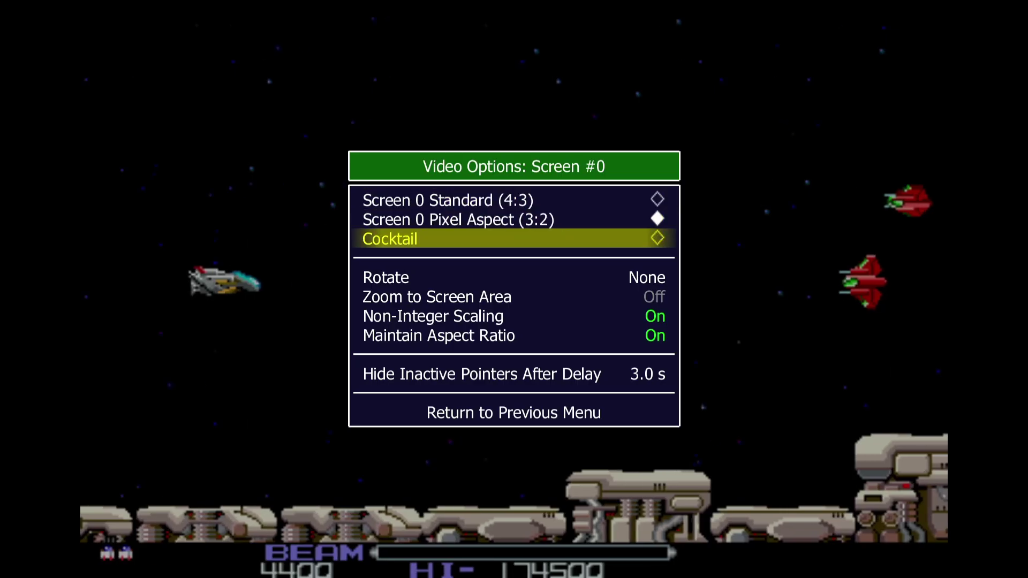
{"action": "key", "text": "Return"}
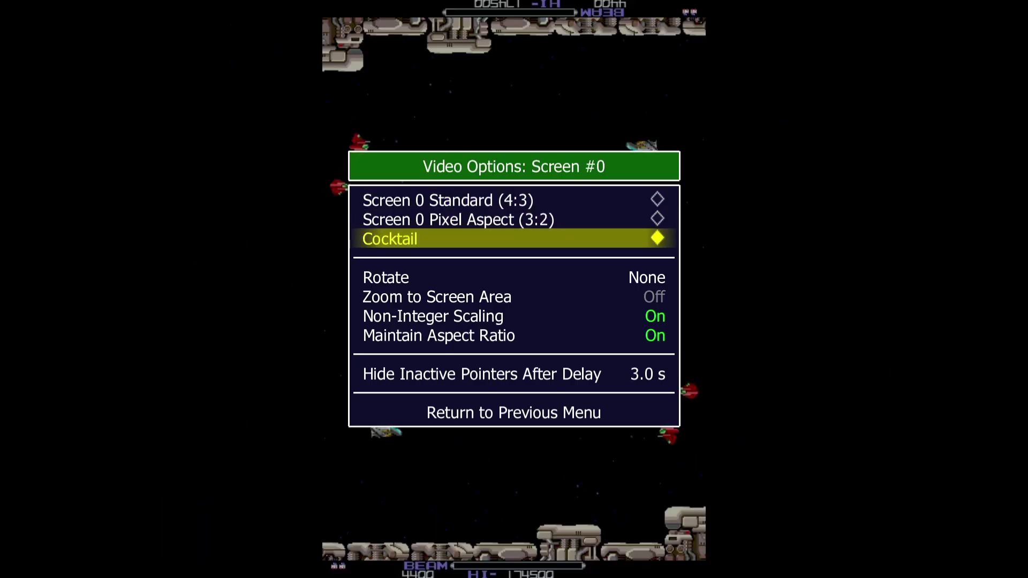
{"action": "key", "text": "Up"}
{"action": "key", "text": "Up"}
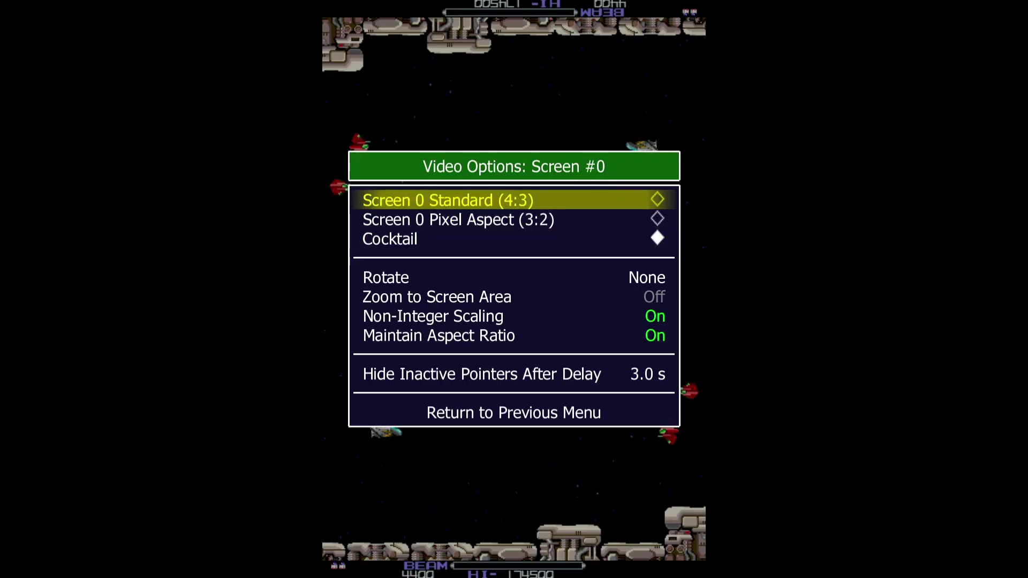
{"action": "key", "text": "Return"}
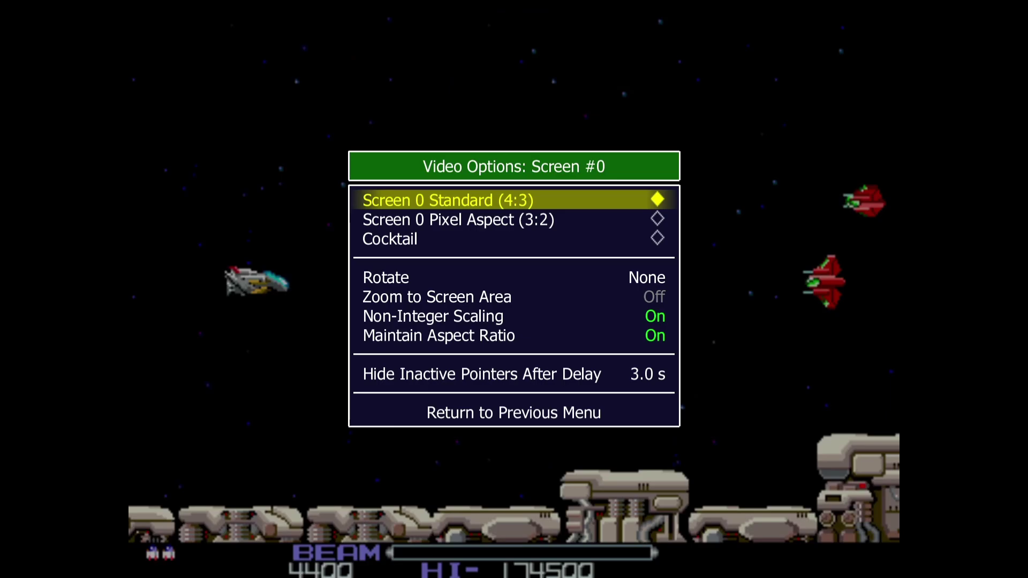
Step: Cycle Rotate back to None, toggle Non-Integer Scaling and Maintain Aspect Ratio off and on, then return
{"action": "key", "text": "Down"}
{"action": "key", "text": "Down"}
{"action": "key", "text": "Down"}
{"action": "key", "text": "Right"}
{"action": "key", "text": "Right"}
{"action": "key", "text": "Right"}
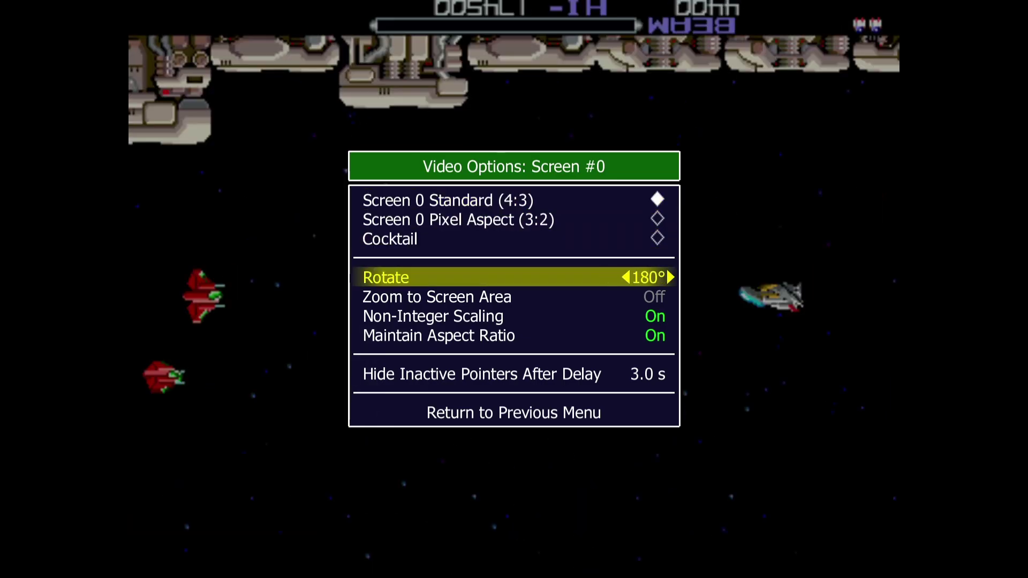
{"action": "key", "text": "Right"}
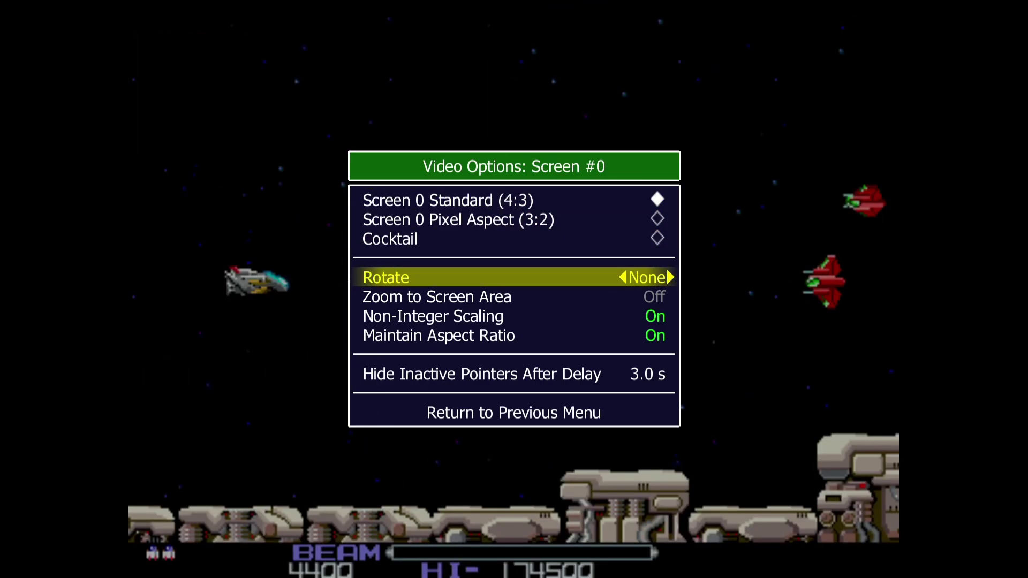
{"action": "key", "text": "Down"}
{"action": "key", "text": "Down"}
{"action": "key", "text": "Right"}
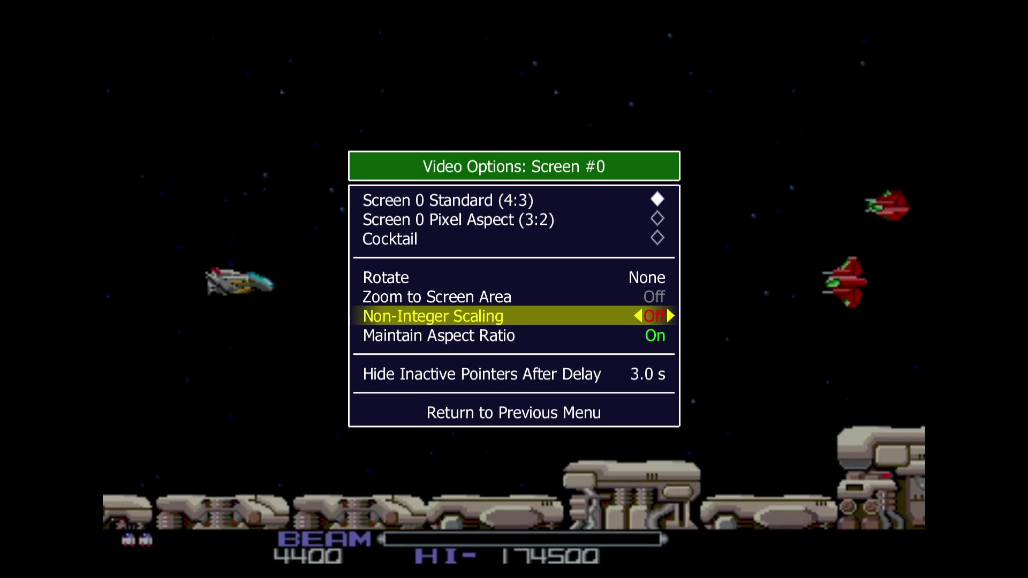
{"action": "key", "text": "Right"}
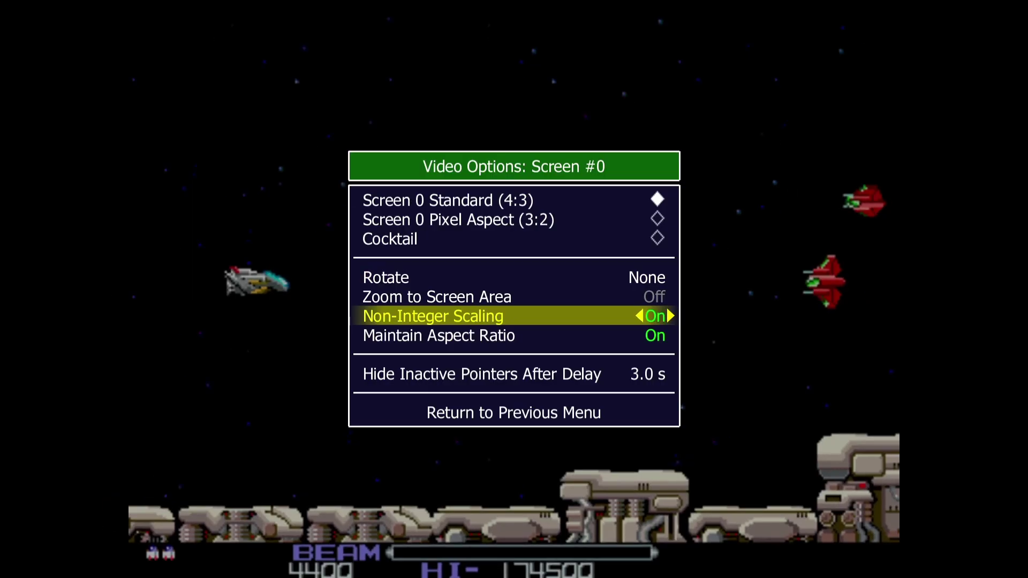
{"action": "key", "text": "Down"}
{"action": "key", "text": "Left"}
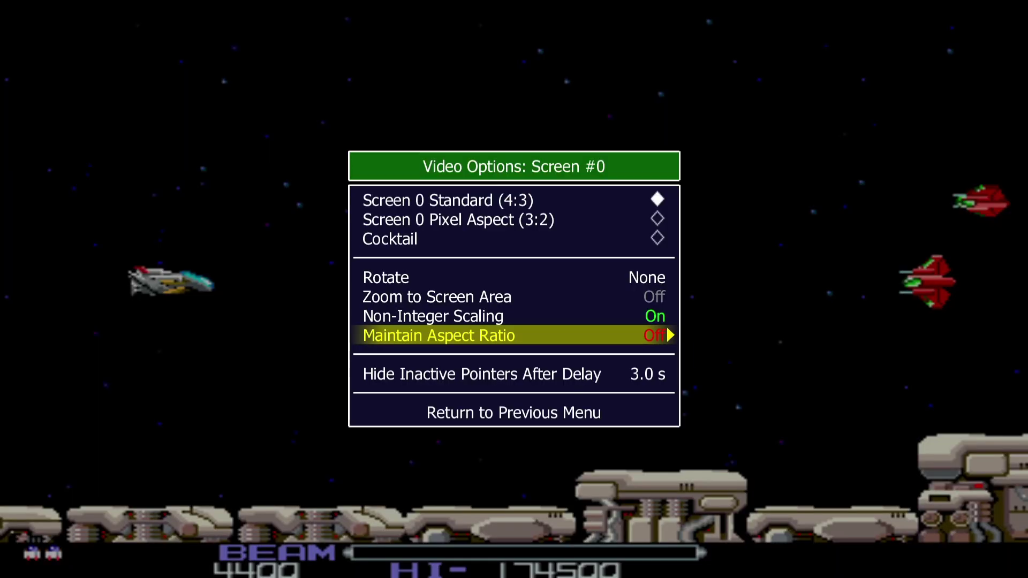
{"action": "key", "text": "Right"}
{"action": "key", "text": "Down"}
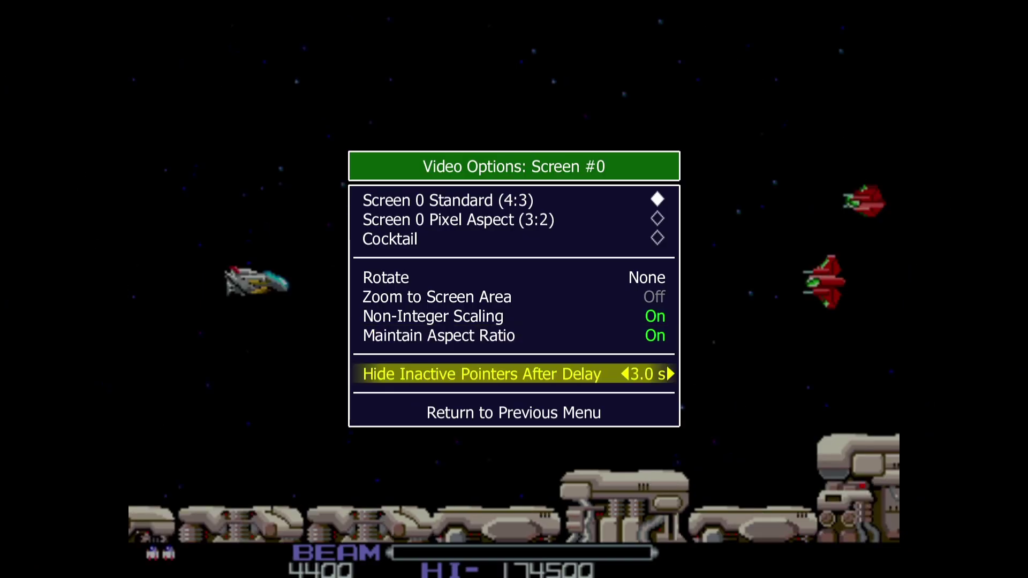
{"action": "key", "text": "Down"}
{"action": "key", "text": "Return"}
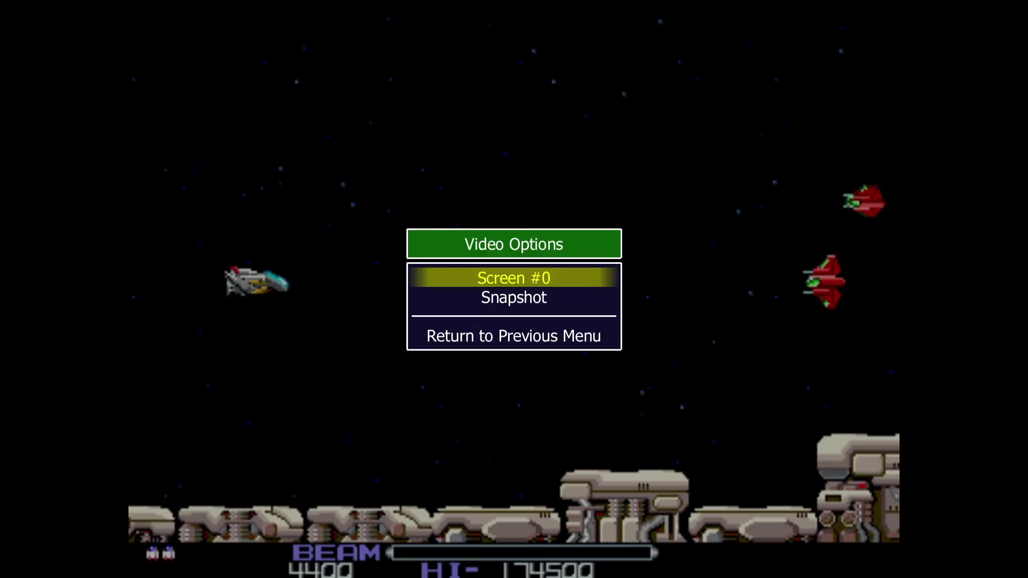
Step: Raise the Audio Mixer speaker volume from 0 dB to 10 dB, then close the menu to resume R-Type
{"action": "key", "text": "Down"}
{"action": "key", "text": "Down"}
{"action": "key", "text": "Return"}
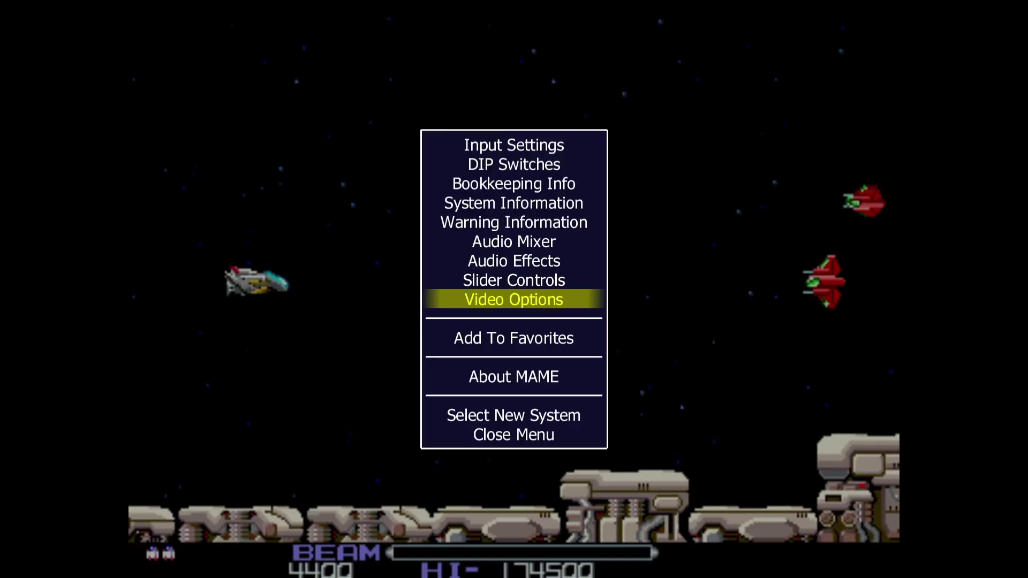
{"action": "key", "text": "Up"}
{"action": "key", "text": "Up"}
{"action": "key", "text": "Up"}
{"action": "key", "text": "Return"}
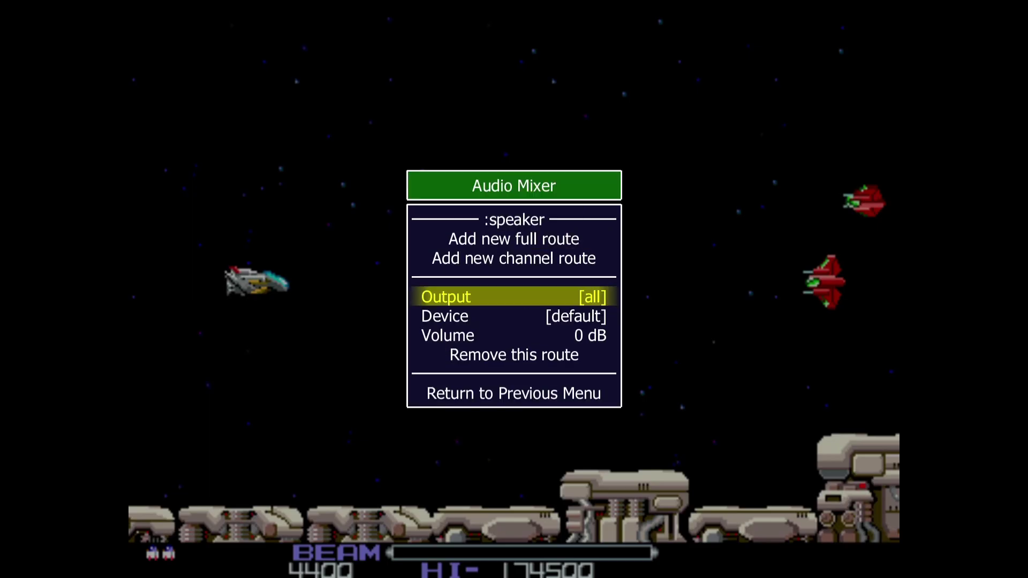
{"action": "key", "text": "Down"}
{"action": "key", "text": "Down"}
{"action": "key", "text": "Right"}
{"action": "key", "text": "Right"}
{"action": "key", "text": "Right"}
{"action": "key", "text": "Right"}
{"action": "key", "text": "Right"}
{"action": "key", "text": "Right"}
{"action": "key", "text": "Right"}
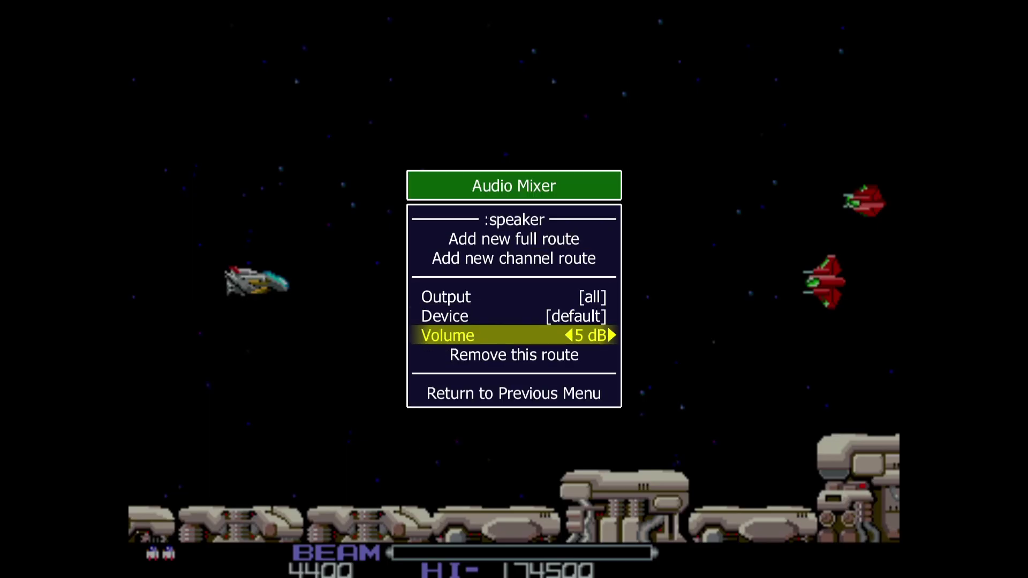
{"action": "key", "text": "Right"}
{"action": "key", "text": "Right"}
{"action": "key", "text": "Right"}
{"action": "key", "text": "Down"}
{"action": "key", "text": "Down"}
{"action": "key", "text": "Return"}
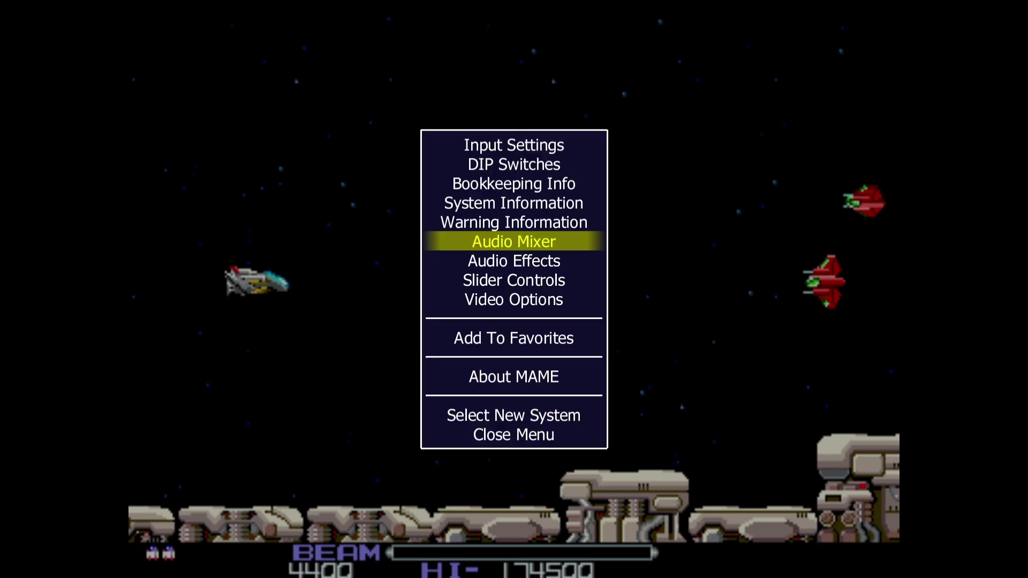
{"action": "key", "text": "Down"}
{"action": "key", "text": "Down"}
{"action": "key", "text": "Down"}
{"action": "key", "text": "Down"}
{"action": "key", "text": "Down"}
{"action": "key", "text": "Down"}
{"action": "key", "text": "Down"}
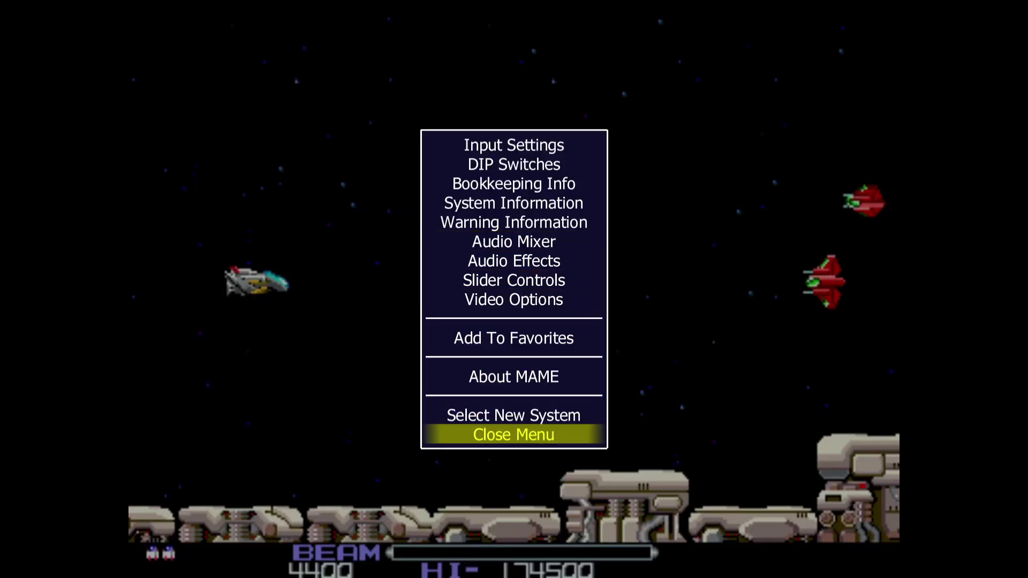
{"action": "key", "text": "Return"}
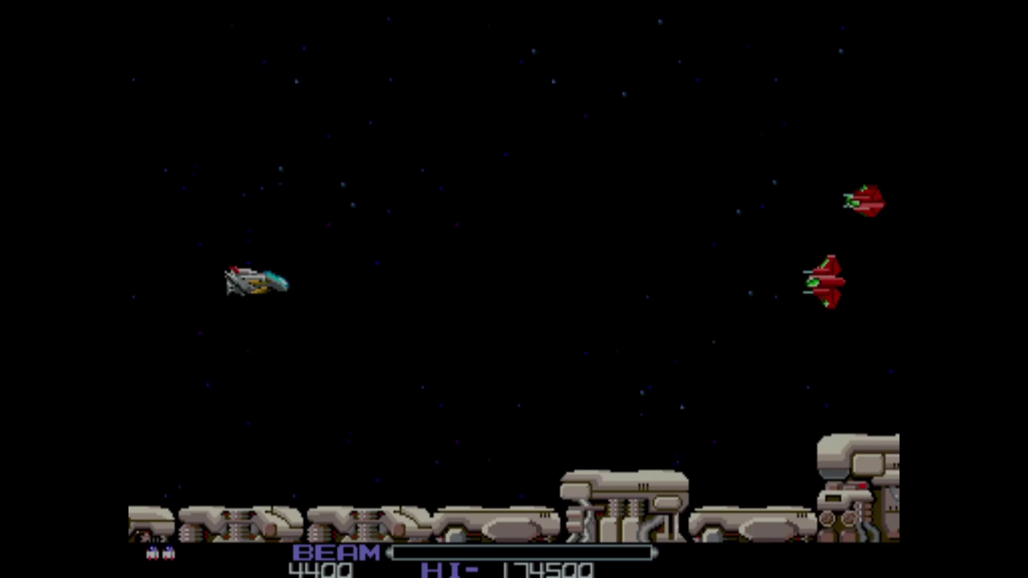
Step: Fly and fire through R-Type to a score of 9400, then pause into the MAME main menu
{"action": "key", "text": "Up"}
{"action": "key", "text": "Left"}
{"action": "key", "text": "ctrl"}
{"action": "key", "text": "ctrl"}
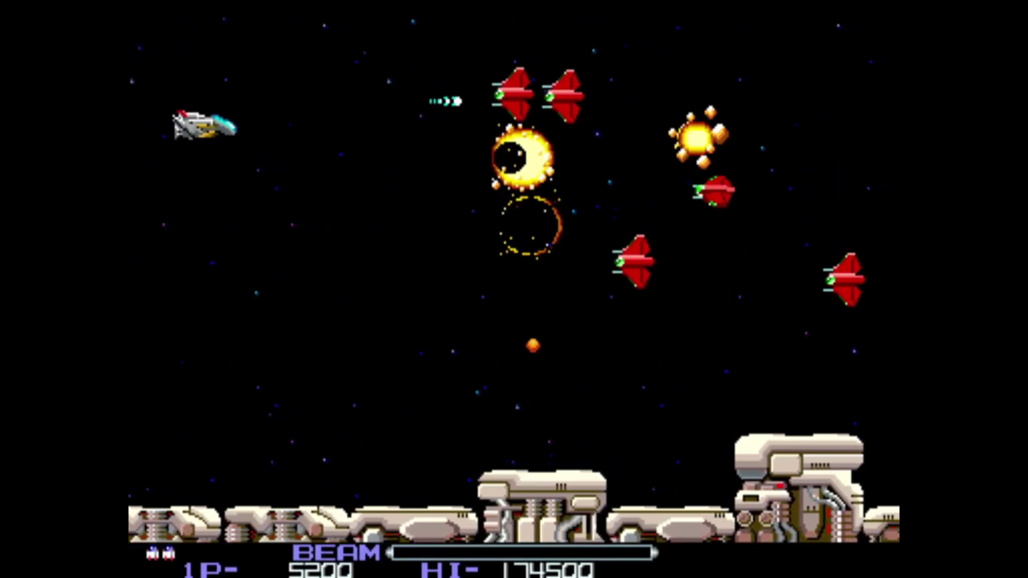
{"action": "key", "text": "Down"}
{"action": "key", "text": "Down"}
{"action": "key", "text": "ctrl"}
{"action": "key", "text": "Up"}
{"action": "key", "text": "Right"}
{"action": "key", "text": "ctrl"}
{"action": "key", "text": "ctrl"}
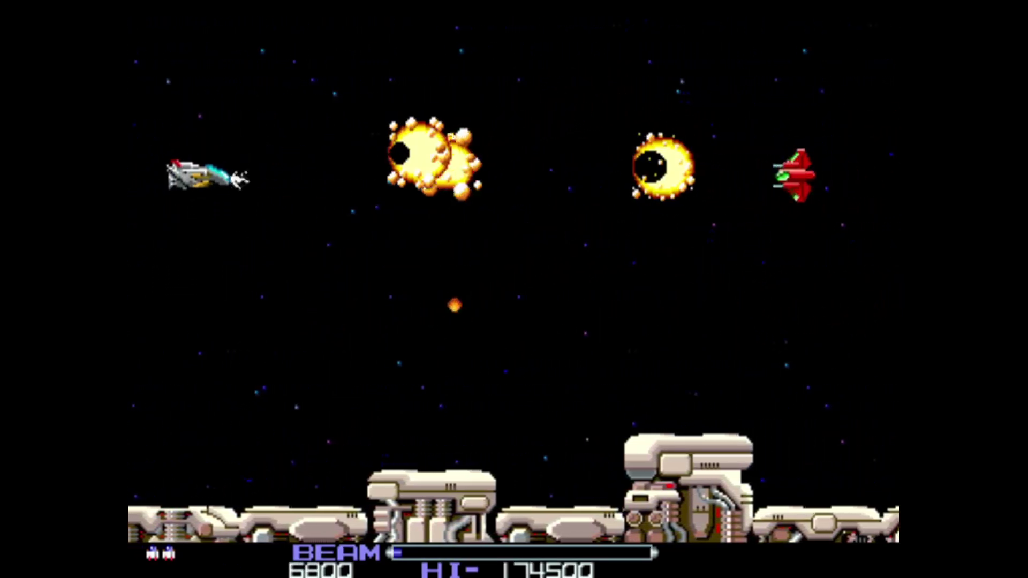
{"action": "key", "text": "Right"}
{"action": "key", "text": "Down"}
{"action": "key", "text": "Up"}
{"action": "key", "text": "Right"}
{"action": "key", "text": "ctrl"}
{"action": "key", "text": "Up"}
{"action": "key", "text": "Left"}
{"action": "key", "text": "ctrl"}
{"action": "key", "text": "Down"}
{"action": "key", "text": "ctrl"}
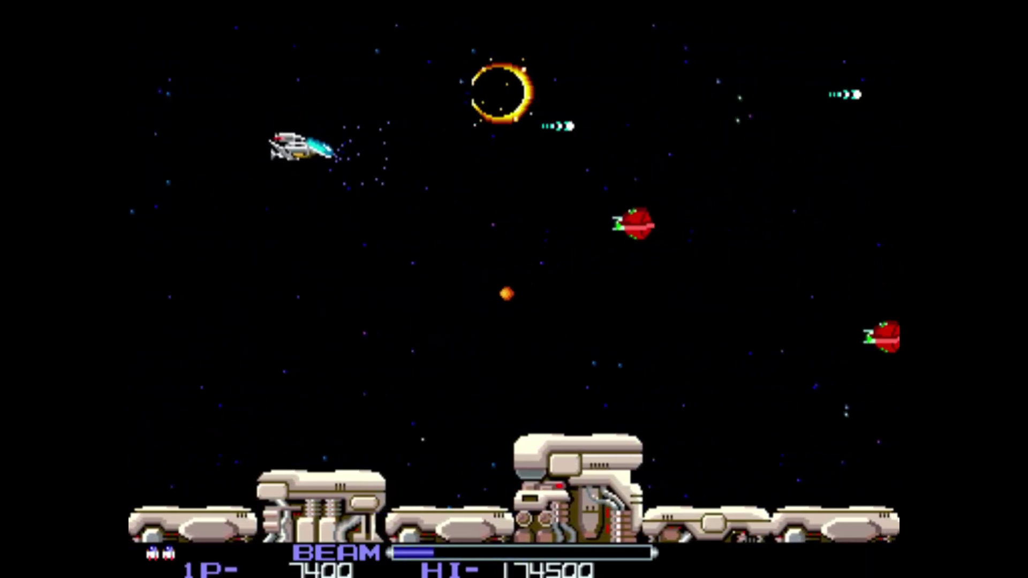
{"action": "key", "text": "Down"}
{"action": "key", "text": "Left"}
{"action": "key", "text": "Down"}
{"action": "key", "text": "Left"}
{"action": "key", "text": "ctrl"}
{"action": "key", "text": "Down"}
{"action": "key", "text": "Right"}
{"action": "key", "text": "ctrl"}
{"action": "key", "text": "Down"}
{"action": "key", "text": "ctrl"}
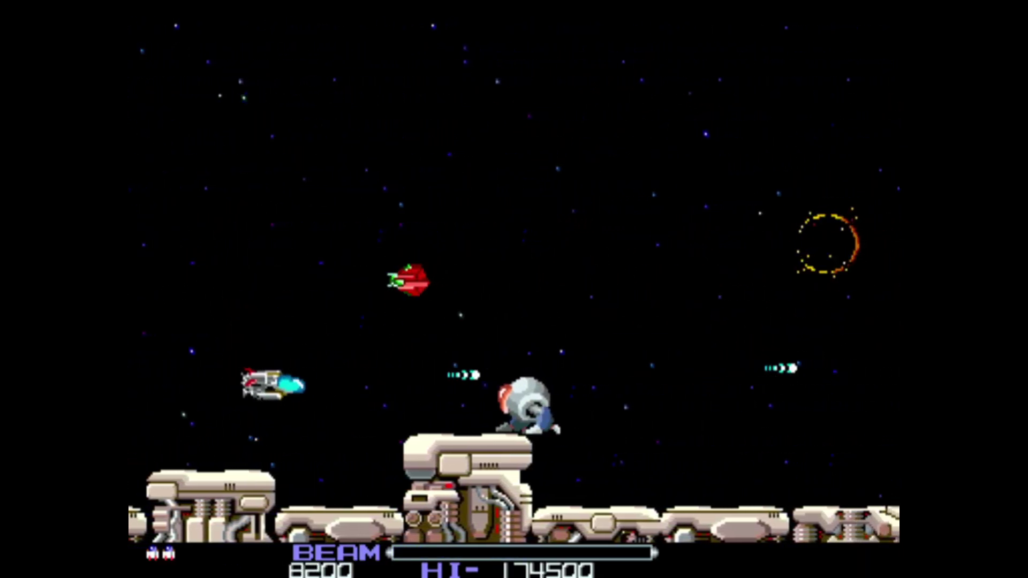
{"action": "key", "text": "Right"}
{"action": "key", "text": "ctrl"}
{"action": "key", "text": "Right"}
{"action": "key", "text": "ctrl"}
{"action": "key", "text": "Down"}
{"action": "key", "text": "ctrl"}
{"action": "key", "text": "Down"}
{"action": "key", "text": "ctrl"}
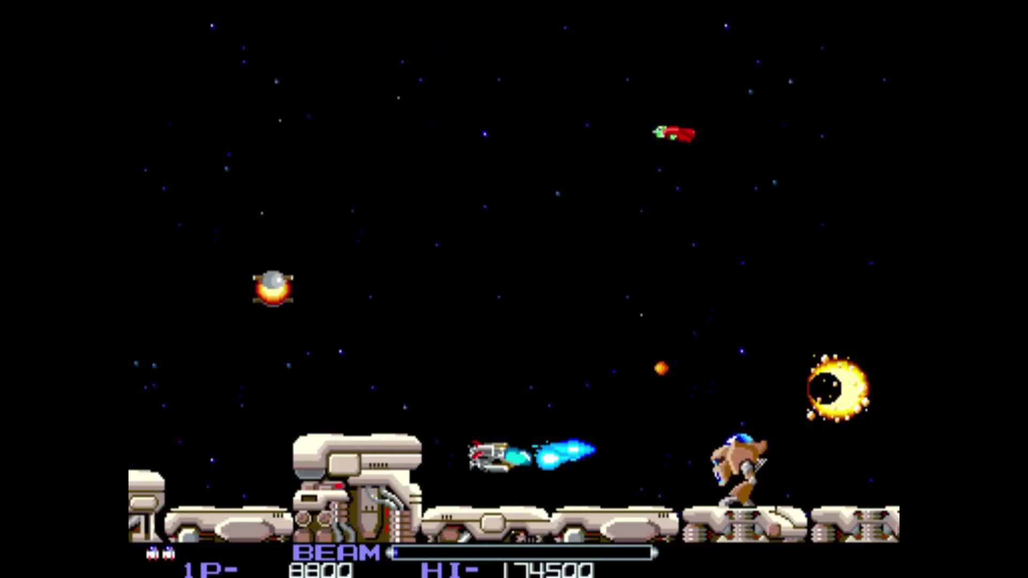
{"action": "key", "text": "Up"}
{"action": "key", "text": "Left"}
{"action": "key", "text": "ctrl"}
{"action": "key", "text": "Up"}
{"action": "key", "text": "ctrl"}
{"action": "key", "text": "Up"}
{"action": "key", "text": "Right"}
{"action": "key", "text": "ctrl"}
{"action": "key", "text": "Up"}
{"action": "key", "text": "ctrl"}
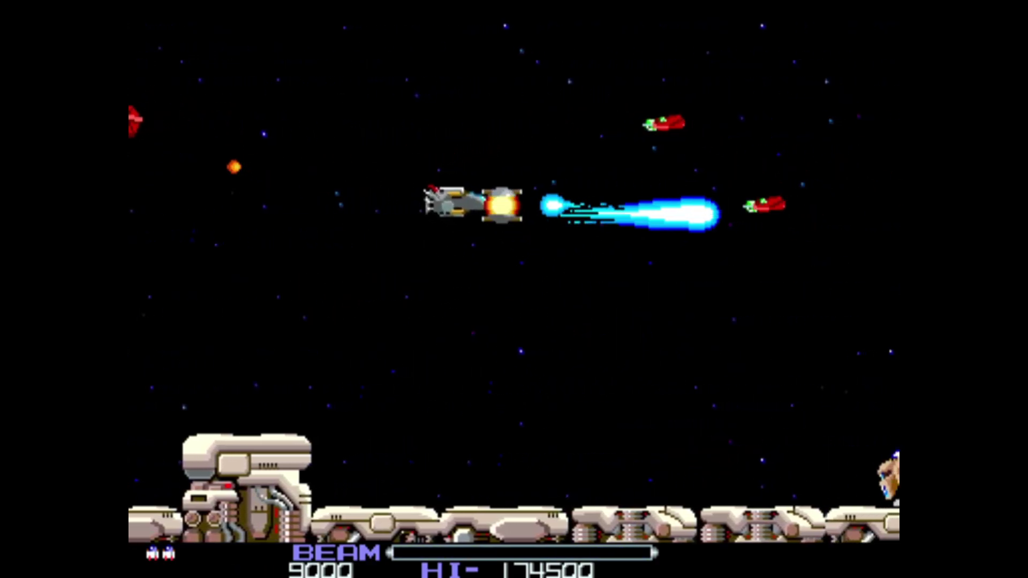
{"action": "key", "text": "Up"}
{"action": "key", "text": "Left"}
{"action": "key", "text": "ctrl"}
{"action": "key", "text": "Down"}
{"action": "key", "text": "Left"}
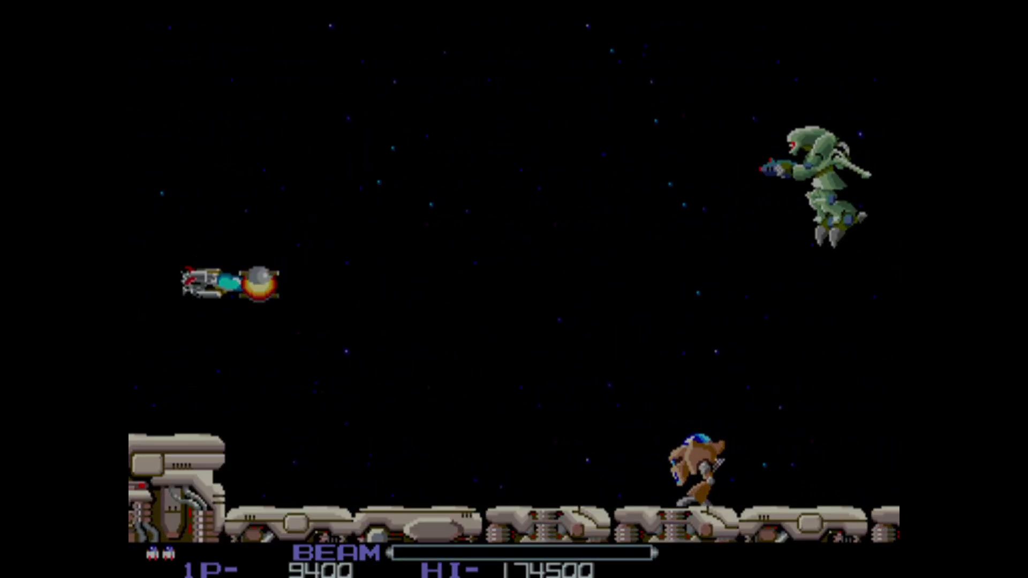
{"action": "key", "text": "Tab"}
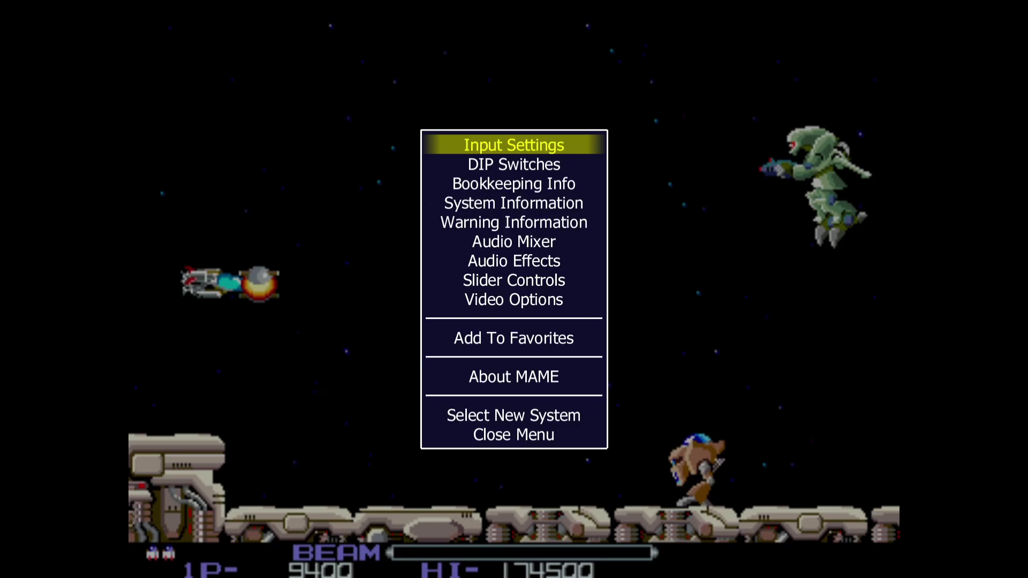
Step: Lower the speaker volume in the Audio Mixer back to 0 dB and return to the main menu
{"action": "key", "text": "Down"}
{"action": "key", "text": "Down"}
{"action": "key", "text": "Down"}
{"action": "key", "text": "Down"}
{"action": "key", "text": "Down"}
{"action": "key", "text": "Return"}
{"action": "key", "text": "Down"}
{"action": "key", "text": "Down"}
{"action": "key", "text": "Left"}
{"action": "key", "text": "Left"}
{"action": "key", "text": "Left"}
{"action": "key", "text": "Left"}
{"action": "key", "text": "Left"}
{"action": "key", "text": "Left"}
{"action": "key", "text": "Left"}
{"action": "key", "text": "Left"}
{"action": "key", "text": "Left"}
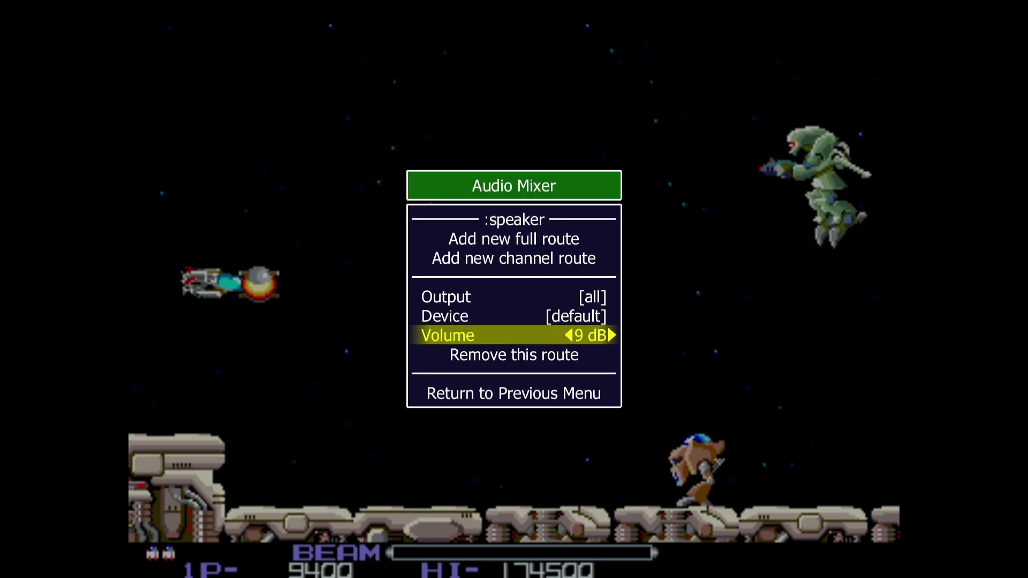
{"action": "key", "text": "Left"}
{"action": "key", "text": "Down"}
{"action": "key", "text": "Down"}
{"action": "key", "text": "Return"}
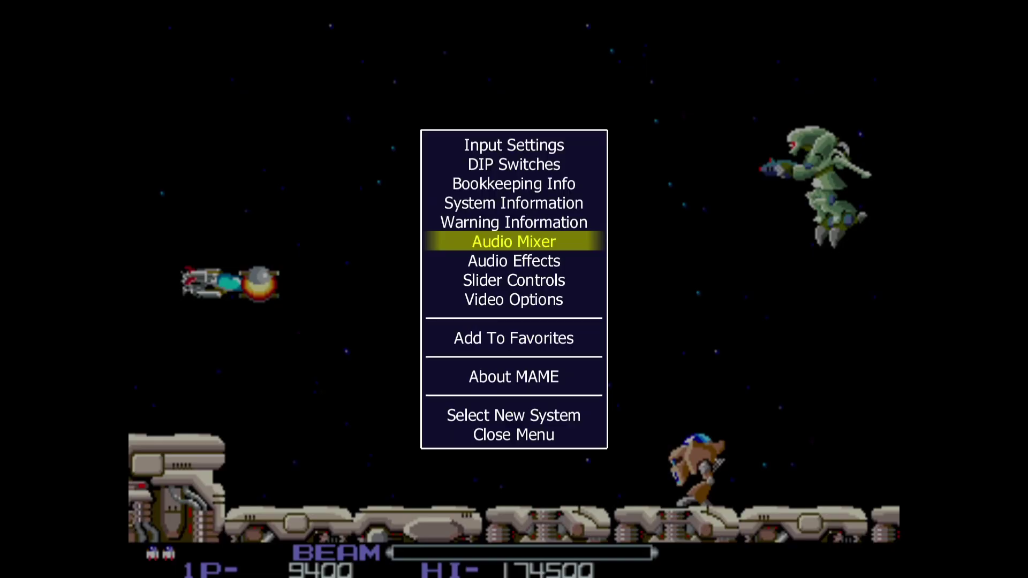
Step: Add R-Type to the favorites and close the menu to resume the game
{"action": "key", "text": "Down"}
{"action": "key", "text": "Down"}
{"action": "key", "text": "Down"}
{"action": "key", "text": "Down"}
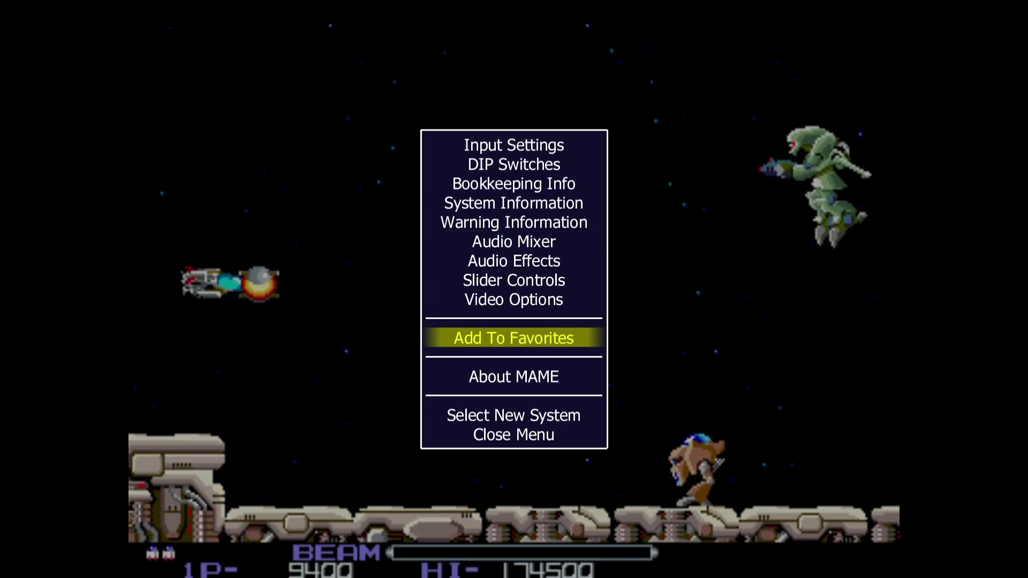
{"action": "key", "text": "Return"}
{"action": "key", "text": "Tab"}
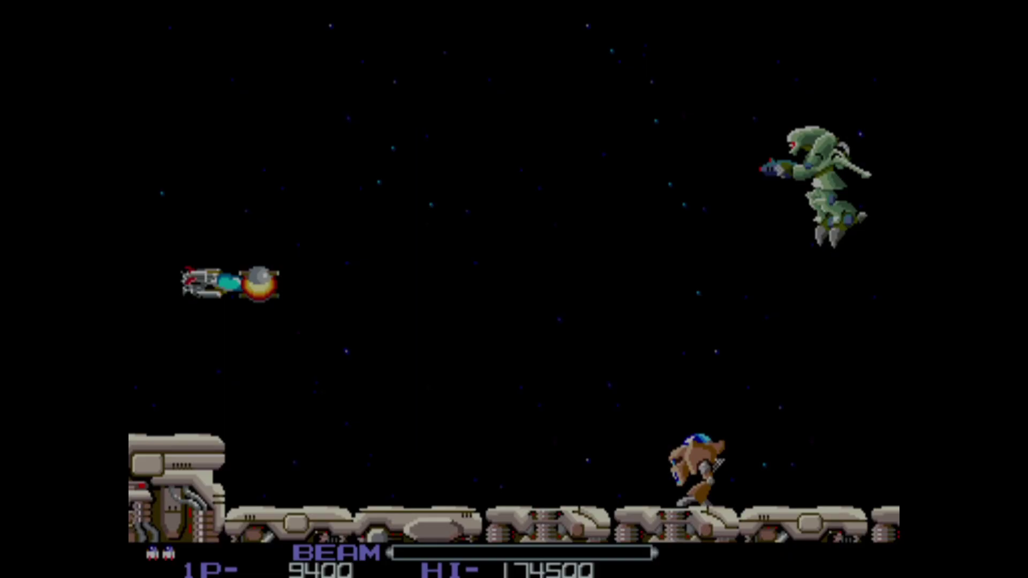
Step: Filter the system list to Favorites, select Teenage Mutant Ninja Turtles, then quit MAME
{"action": "key", "text": "Escape"}
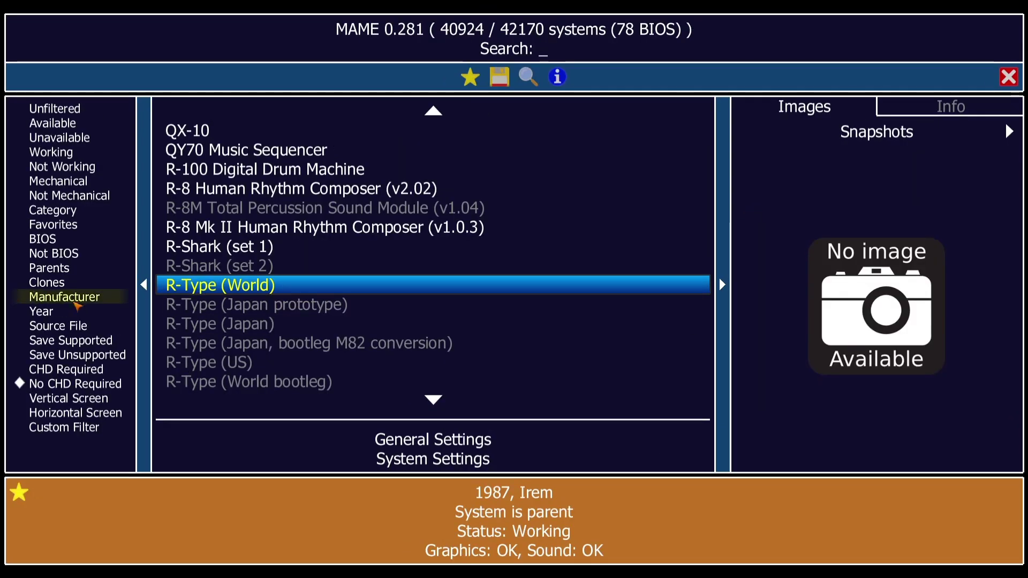
{"action": "left_click", "coordinate": [63, 225]}
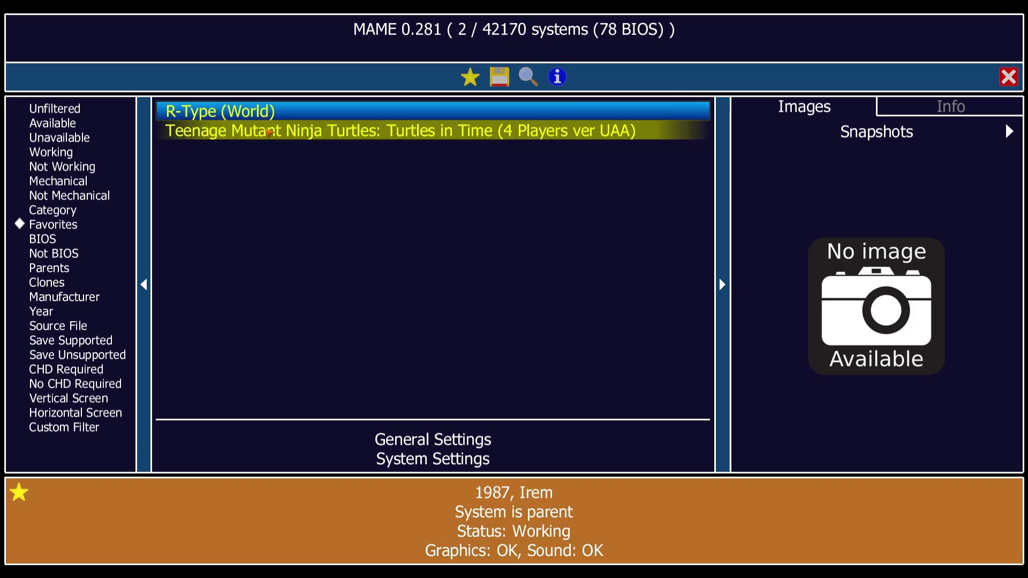
{"action": "left_click", "coordinate": [268, 131]}
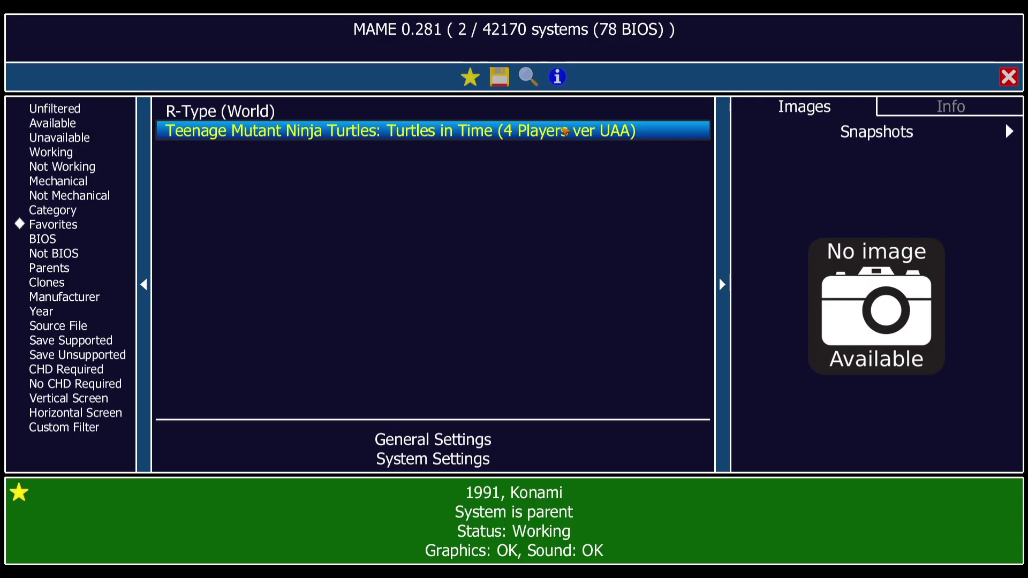
{"action": "key", "text": "Escape"}
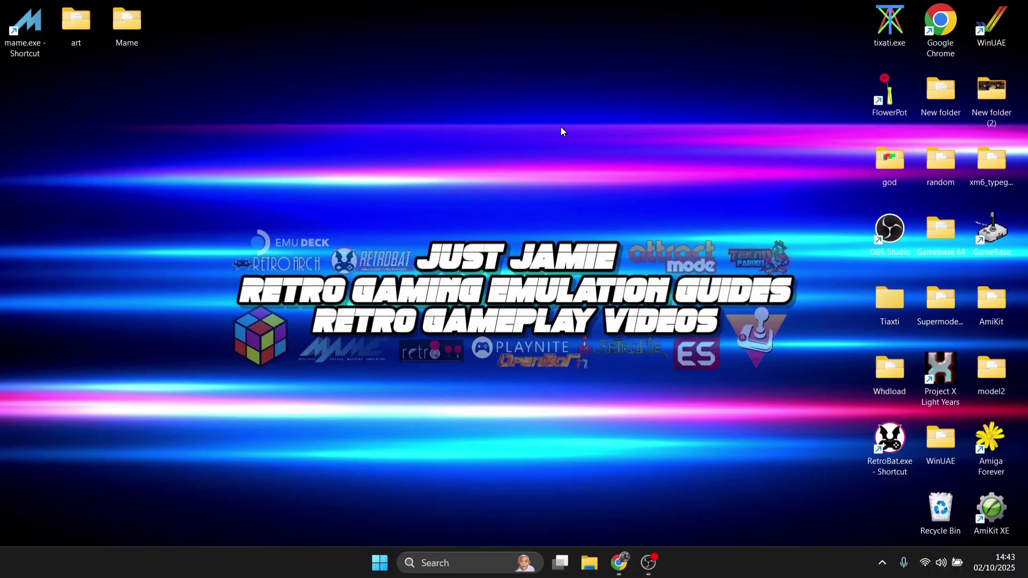
Step: Move the 'artwork preview' folder from art into the Mame folder, then start MAME from its shortcut
{"action": "double_click", "coordinate": [133, 24]}
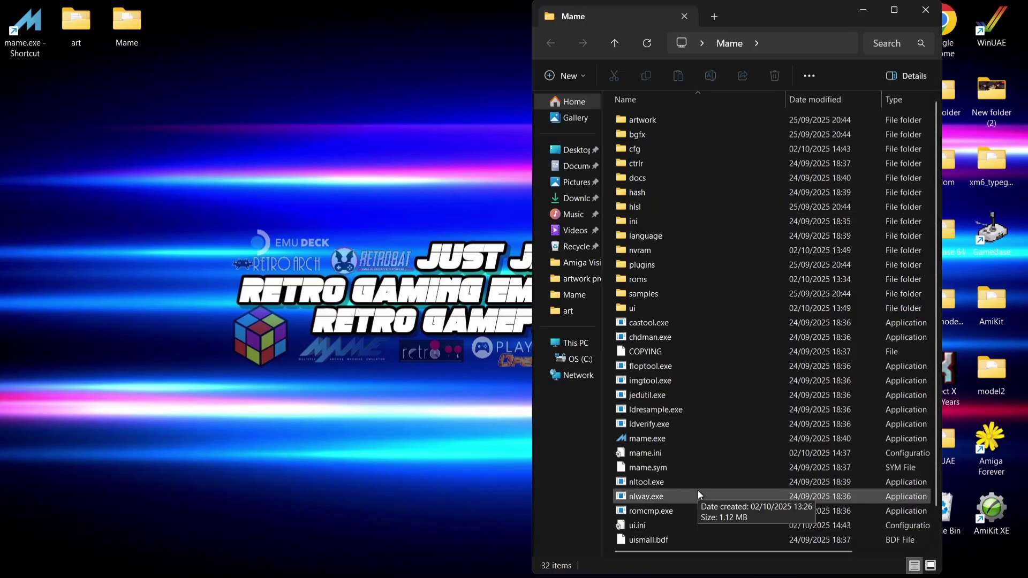
{"action": "double_click", "coordinate": [76, 24]}
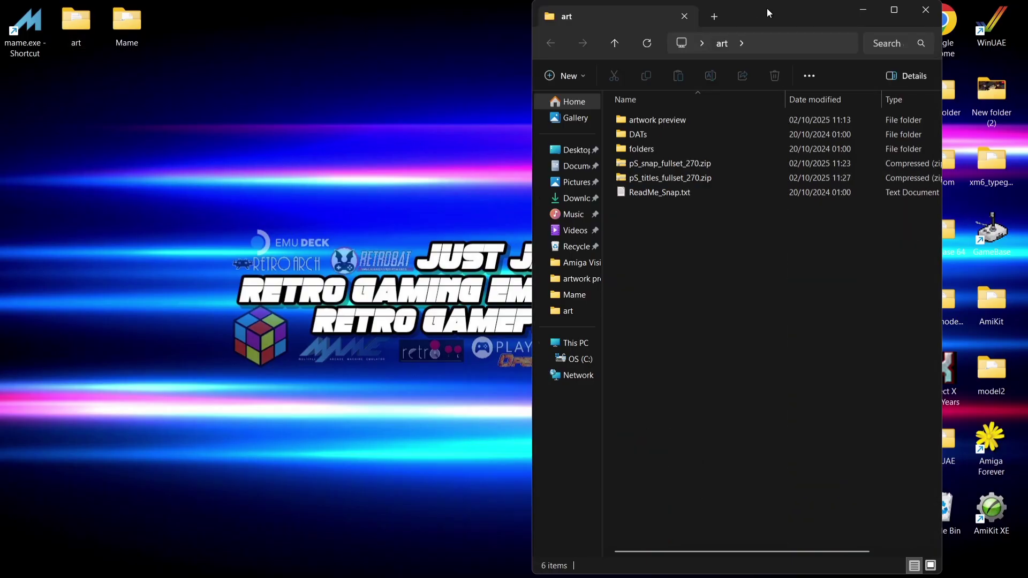
{"action": "left_click_drag", "start_coordinate": [767, 8], "coordinate": [317, 31]}
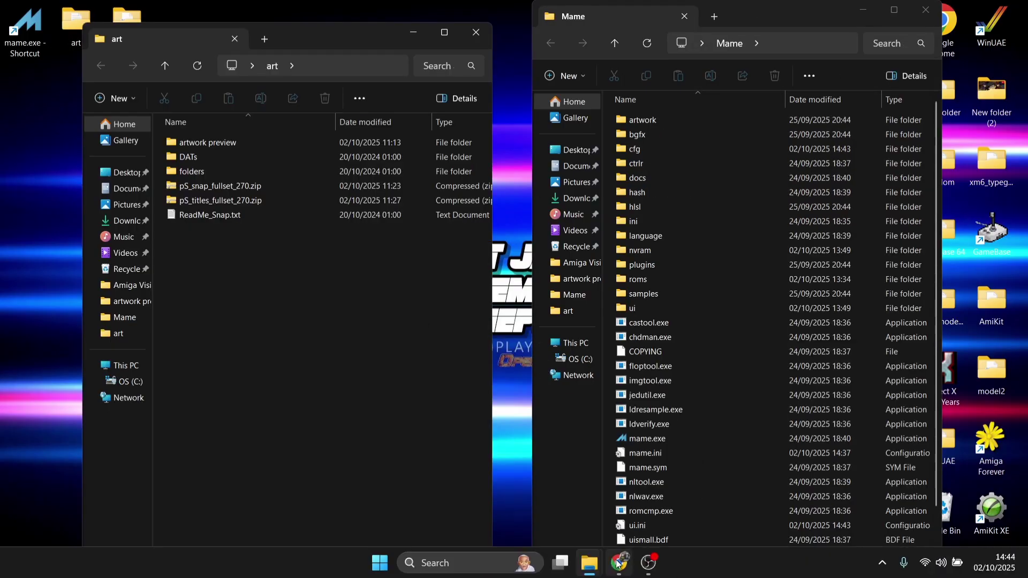
{"action": "left_click", "coordinate": [619, 563]}
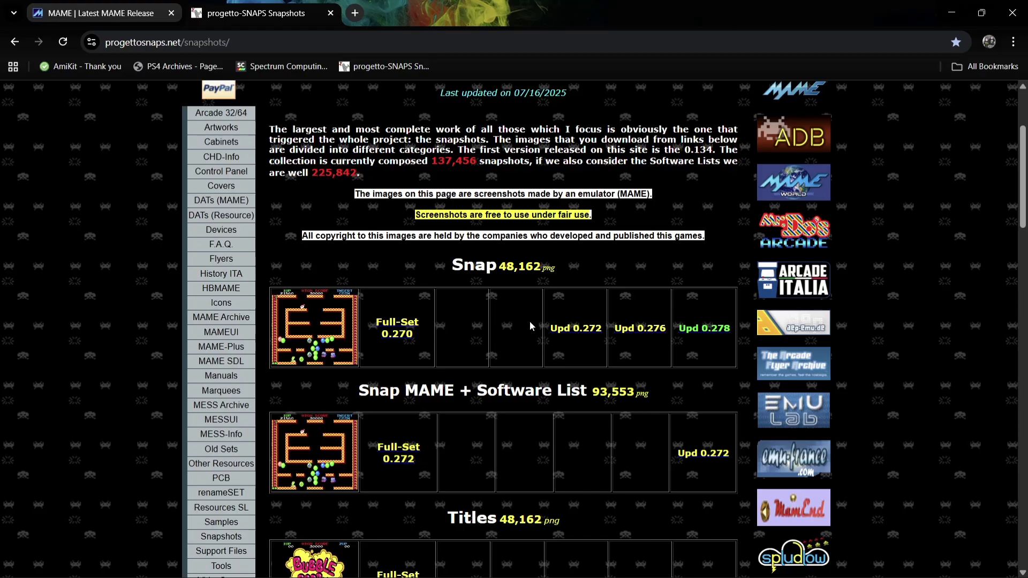
{"action": "left_click", "coordinate": [952, 12]}
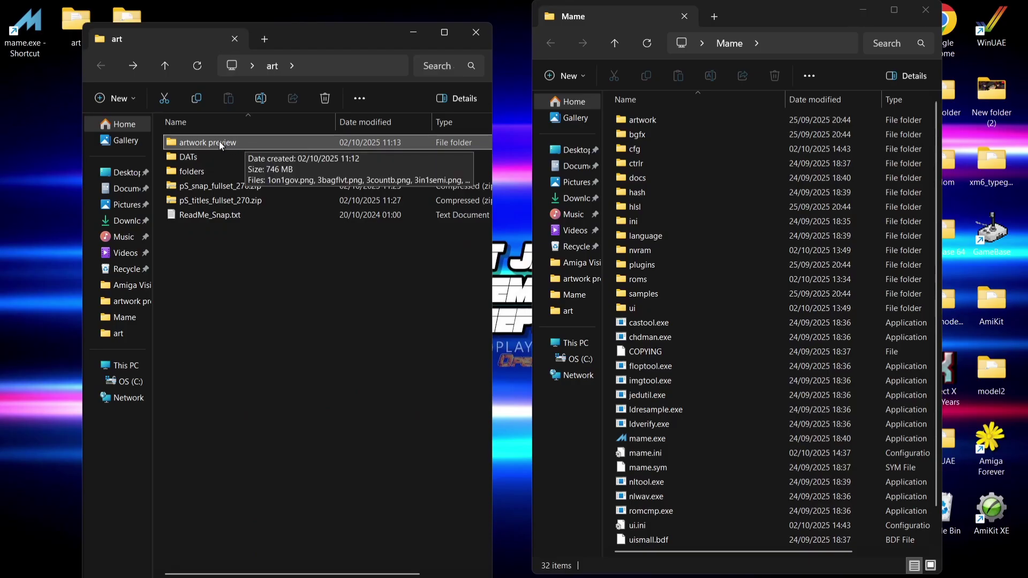
{"action": "left_click_drag", "start_coordinate": [220, 141], "coordinate": [612, 319]}
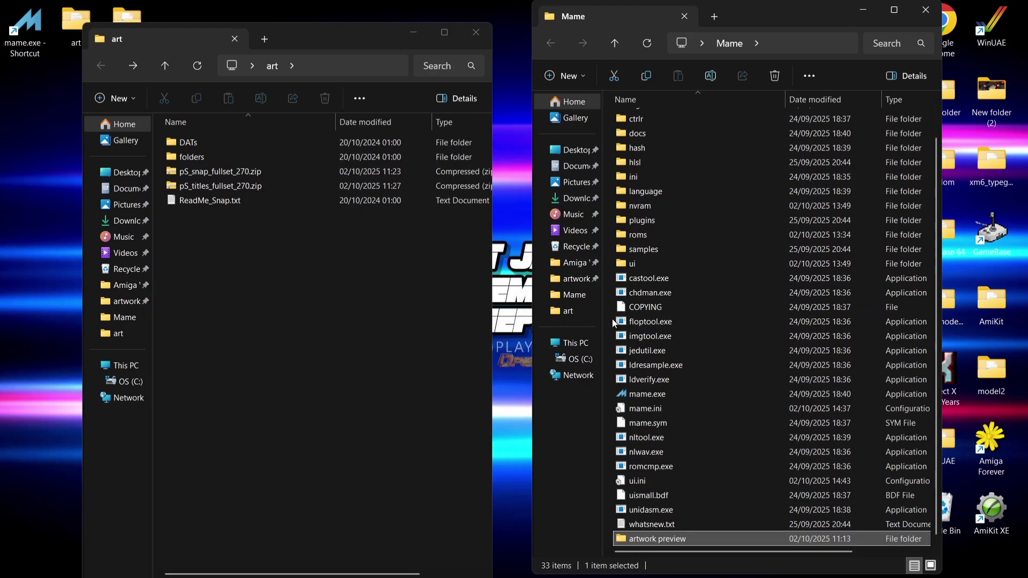
{"action": "double_click", "coordinate": [22, 31]}
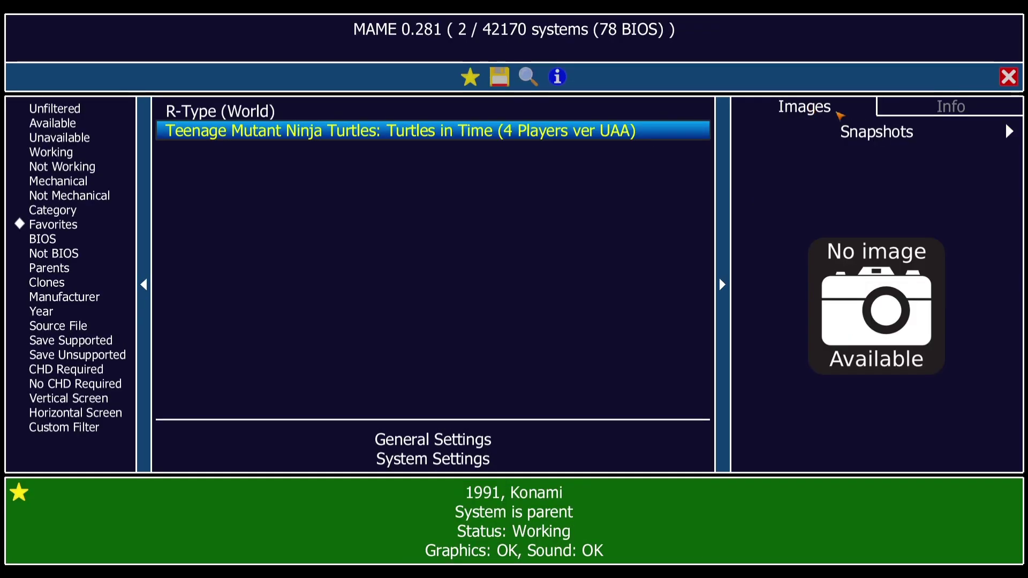
Step: Cycle the Images panel forward to Artwork Preview for Turtles in Time
{"action": "left_click", "coordinate": [1010, 133]}
{"action": "left_click", "coordinate": [1009, 132]}
{"action": "left_click", "coordinate": [1009, 132]}
{"action": "left_click", "coordinate": [1010, 133]}
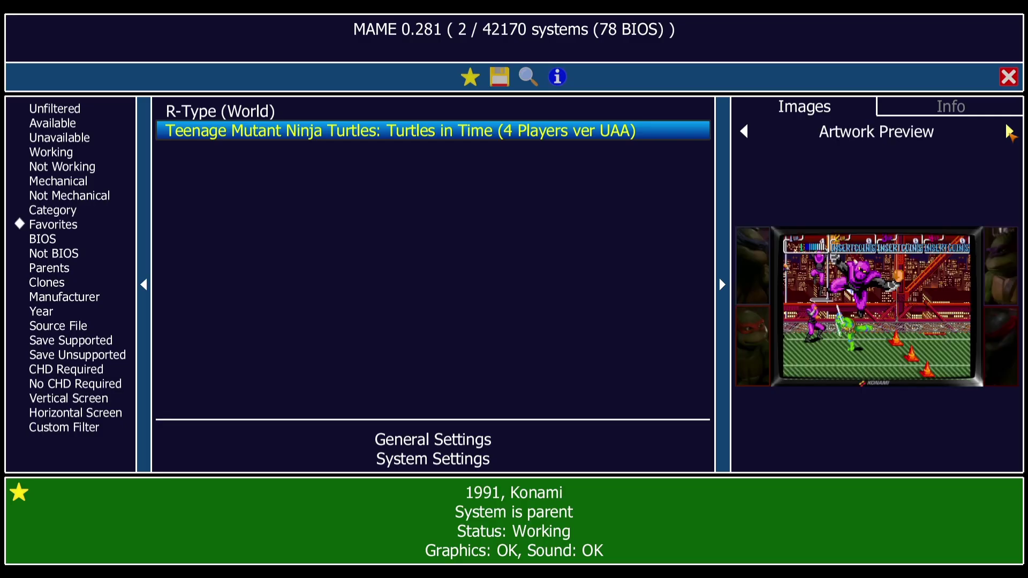
{"action": "left_click", "coordinate": [260, 118]}
{"action": "key", "text": "Down"}
Step: Step the image type back through Flyer and Cabinet to Snapshots, then open General Settings
{"action": "left_click", "coordinate": [745, 132]}
{"action": "left_click", "coordinate": [746, 132]}
{"action": "left_click", "coordinate": [745, 133]}
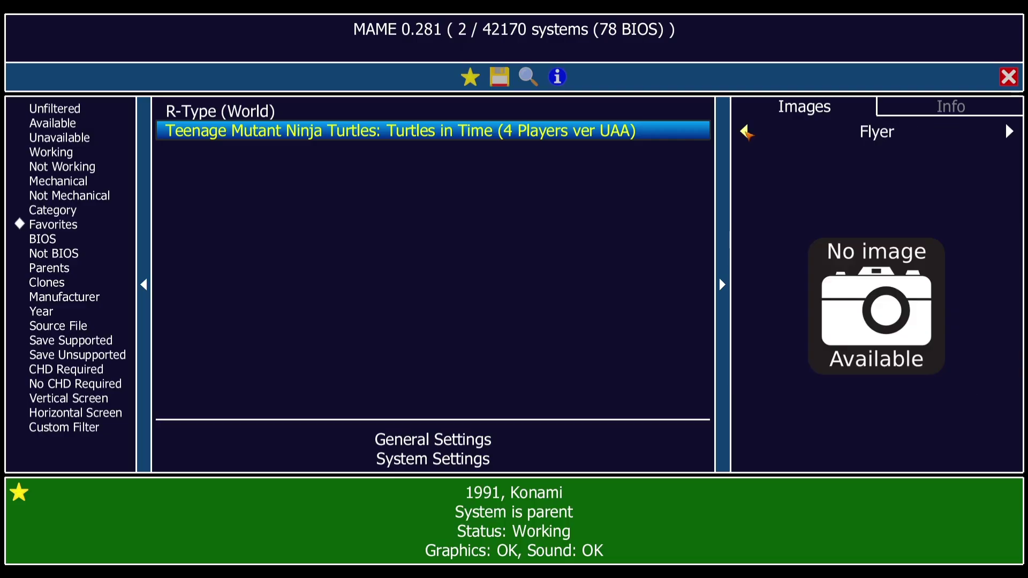
{"action": "left_click", "coordinate": [745, 132]}
{"action": "left_click", "coordinate": [745, 133]}
{"action": "left_click", "coordinate": [747, 133]}
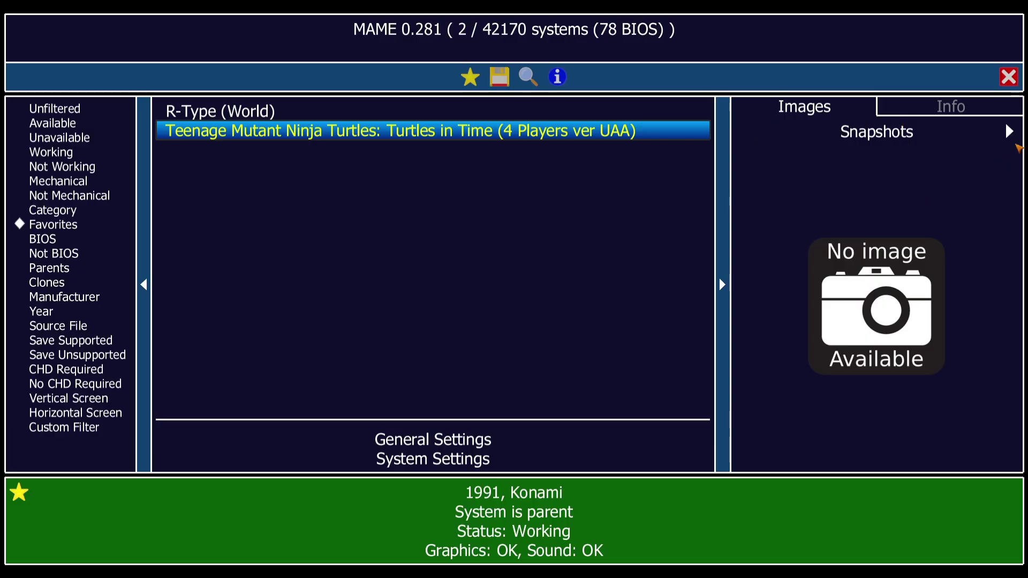
{"action": "left_click", "coordinate": [1010, 131]}
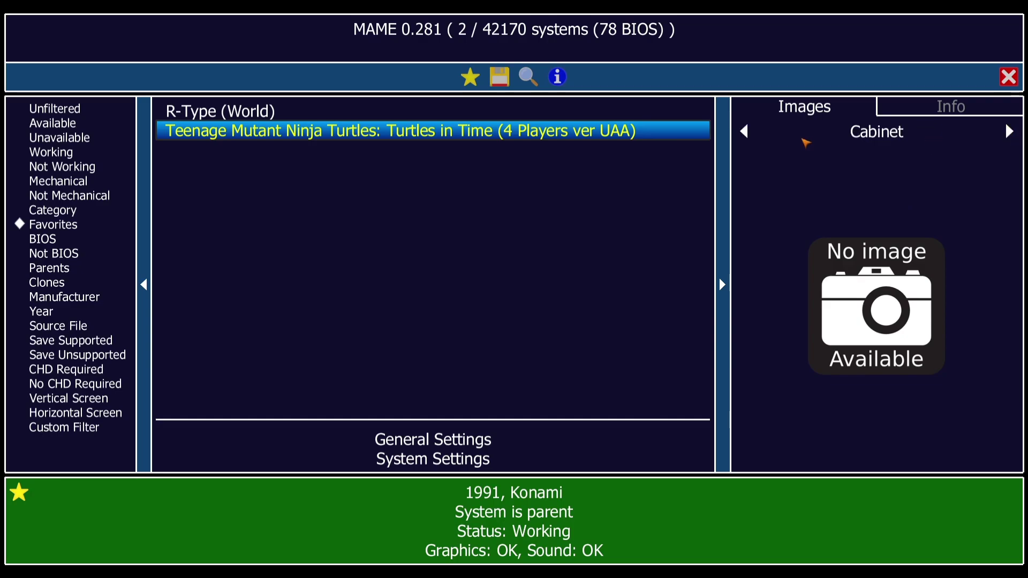
{"action": "left_click", "coordinate": [745, 133]}
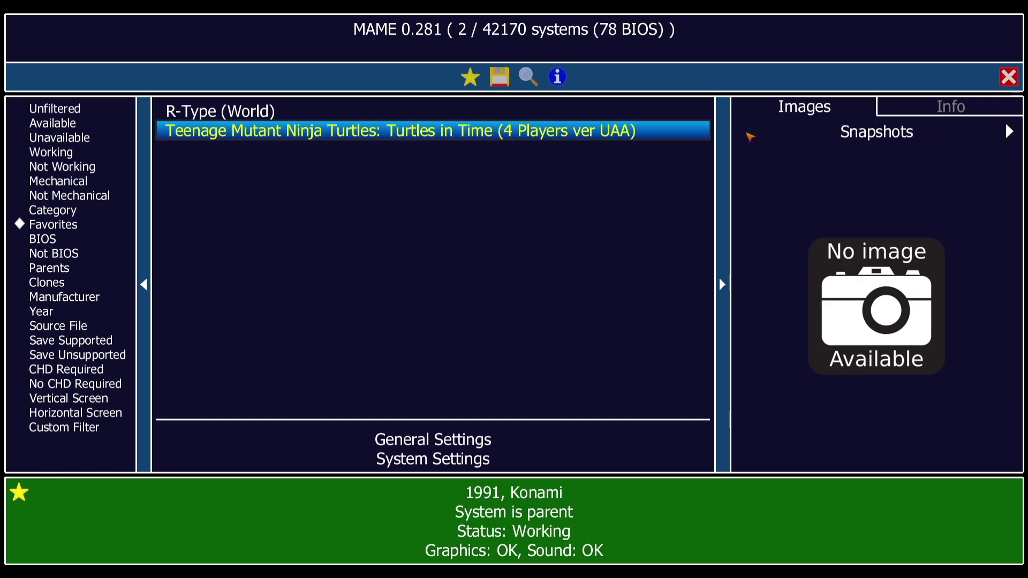
{"action": "left_click", "coordinate": [557, 439]}
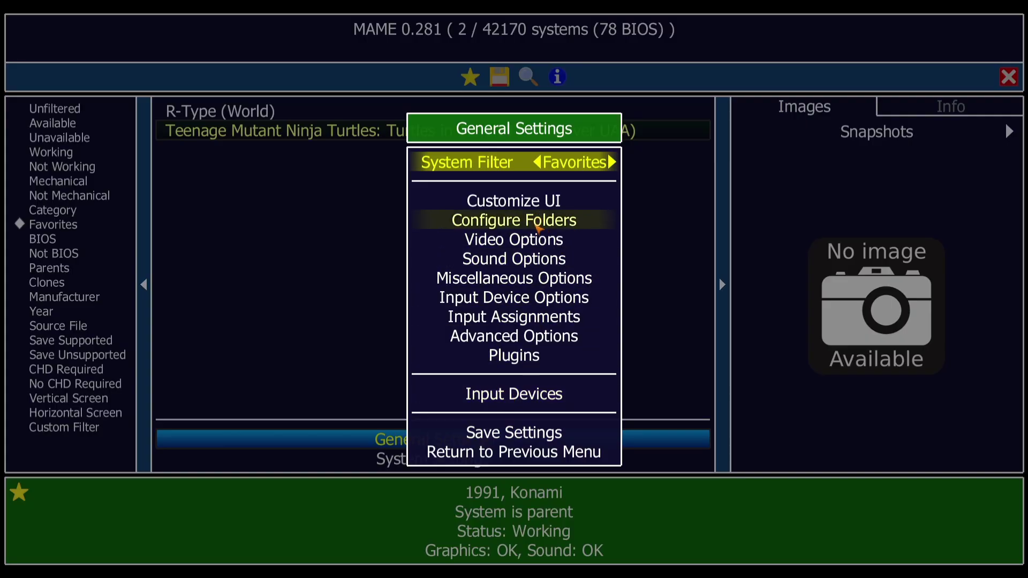
Step: Check the Artwork Previews path under Configure Folders, then close the settings menus
{"action": "left_click", "coordinate": [537, 227]}
{"action": "left_click", "coordinate": [537, 227]}
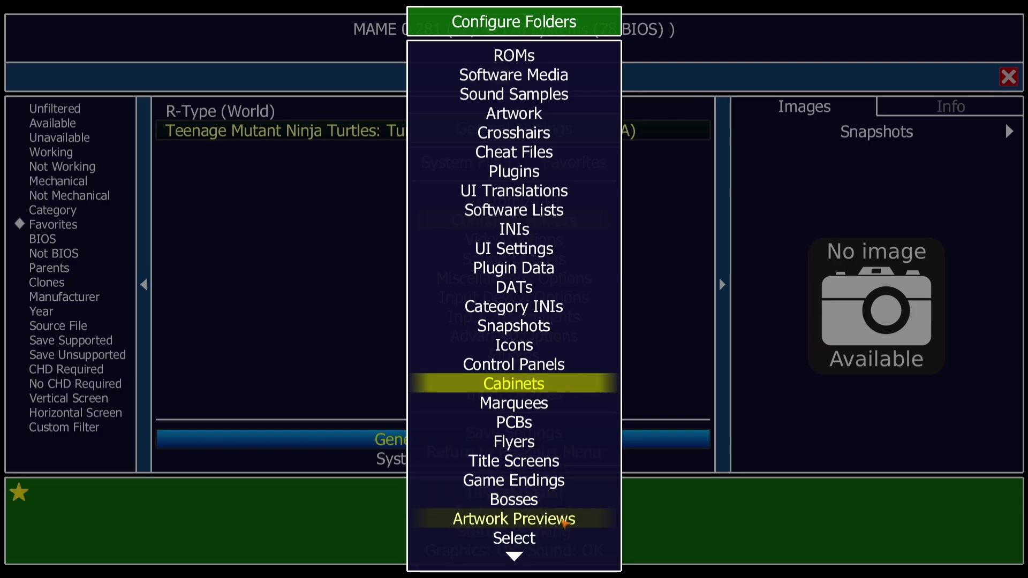
{"action": "left_click", "coordinate": [563, 522]}
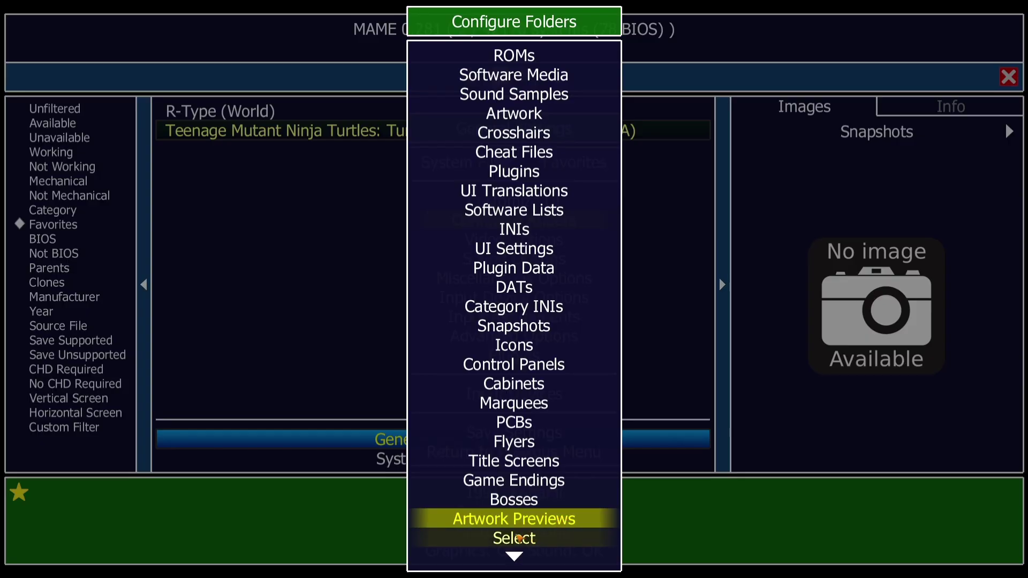
{"action": "key", "text": "Escape"}
{"action": "key", "text": "Escape"}
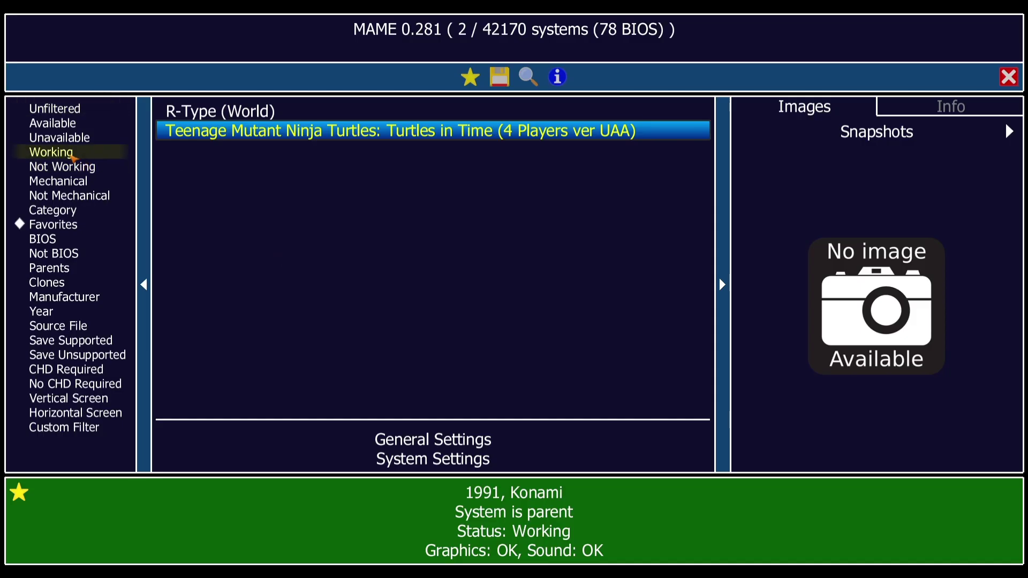
Step: Filter to Working systems, search '194' and select 1943: The Battle of Midway (Euro)
{"action": "left_click", "coordinate": [71, 156]}
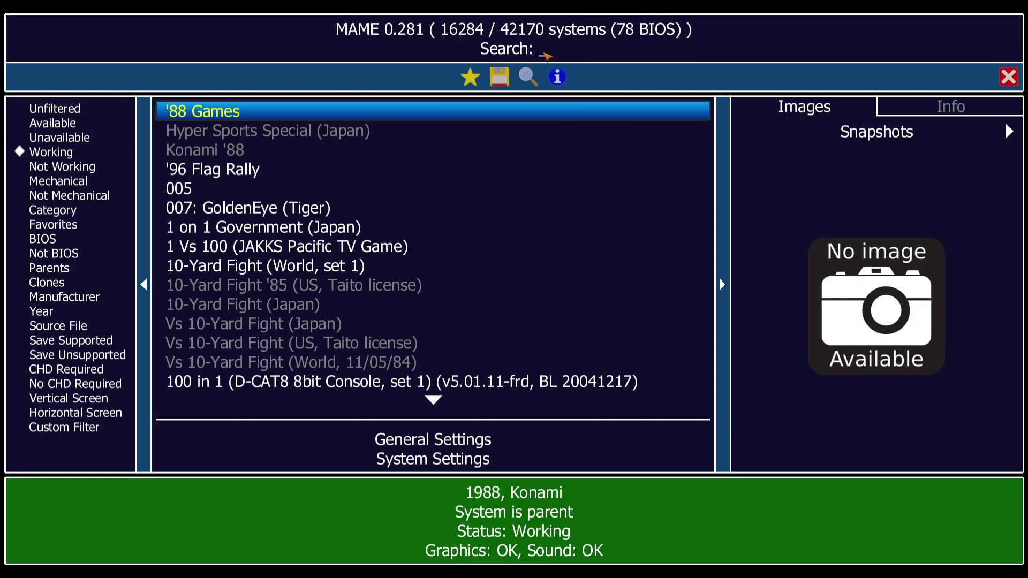
{"action": "type", "text": "1"}
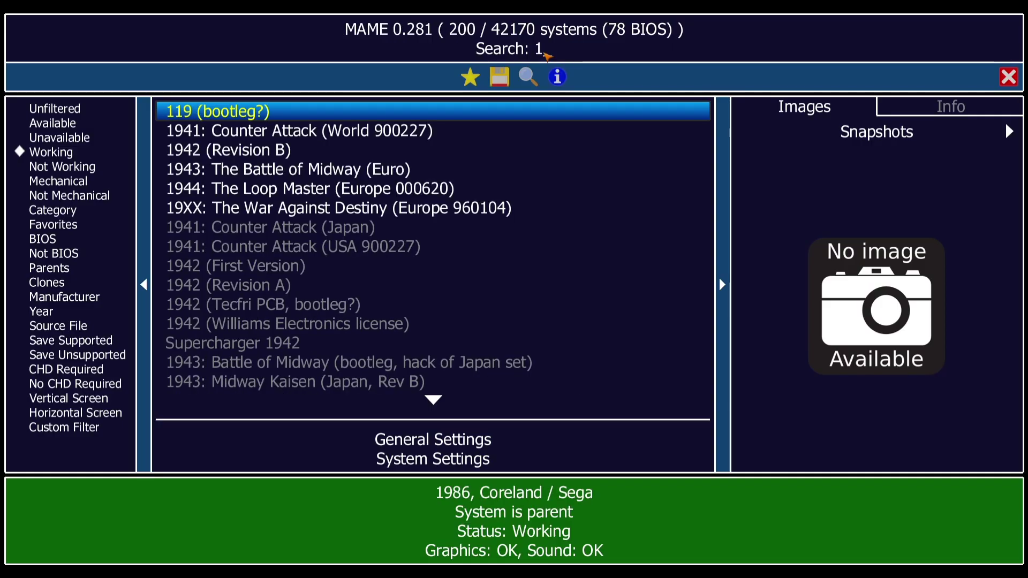
{"action": "type", "text": "94"}
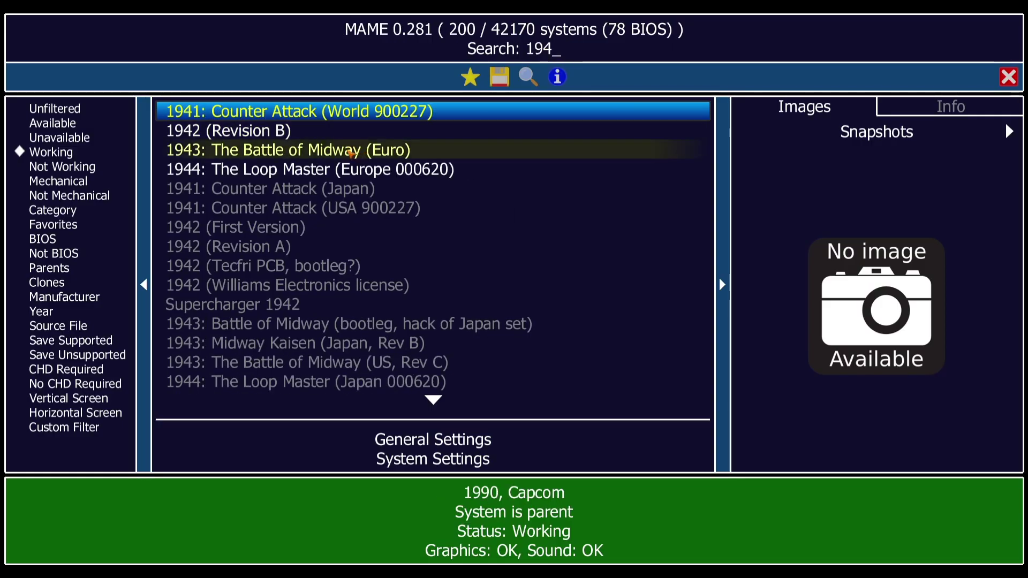
{"action": "left_click", "coordinate": [304, 155]}
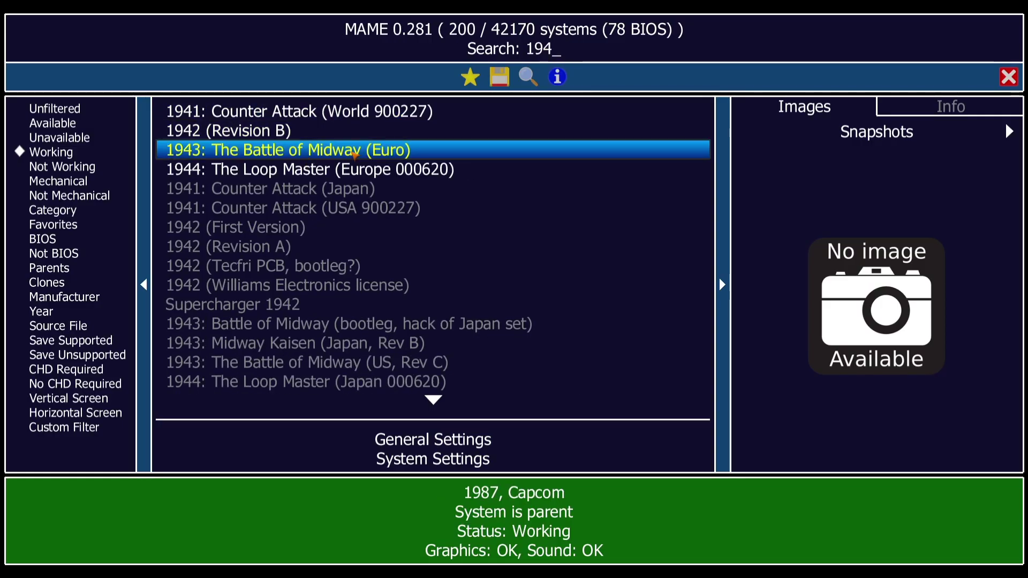
Step: Cycle the image panel to Artwork Preview and launch 1943: The Battle of Midway (Euro)
{"action": "left_click", "coordinate": [1009, 131]}
{"action": "left_click", "coordinate": [1010, 132]}
{"action": "left_click", "coordinate": [1009, 131]}
{"action": "left_click", "coordinate": [1009, 132]}
{"action": "left_click", "coordinate": [1009, 132]}
{"action": "left_click", "coordinate": [1009, 131]}
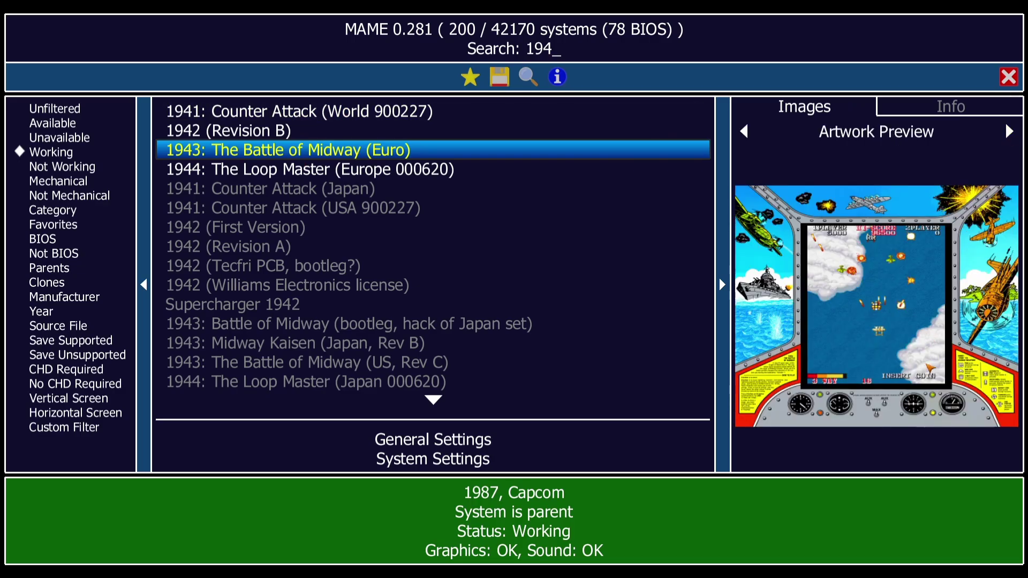
{"action": "double_click", "coordinate": [300, 152]}
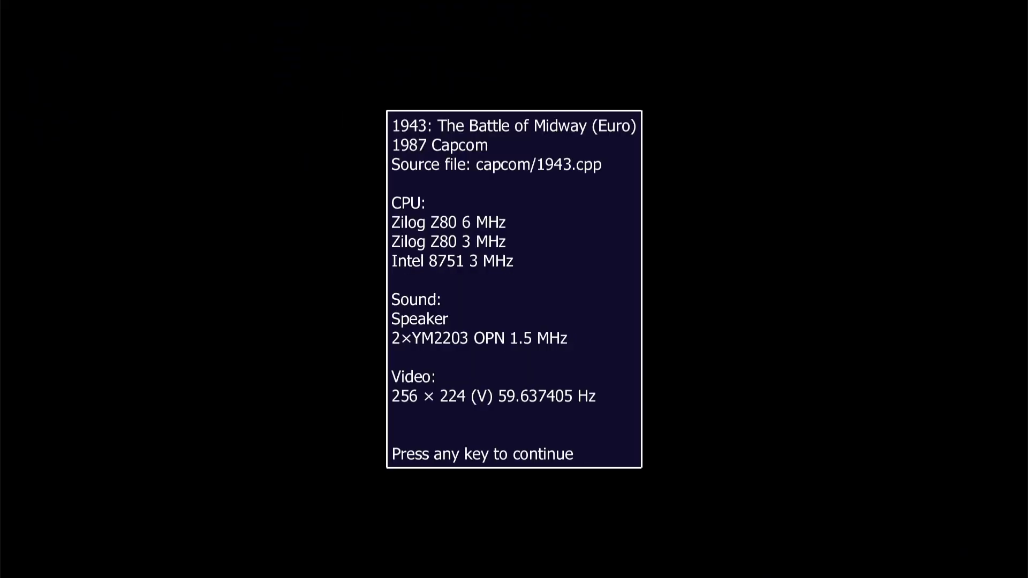
Step: In Video Options > Screen #0, try the pixel aspect and cocktail layouts, then restore standard
{"action": "key", "text": "Return"}
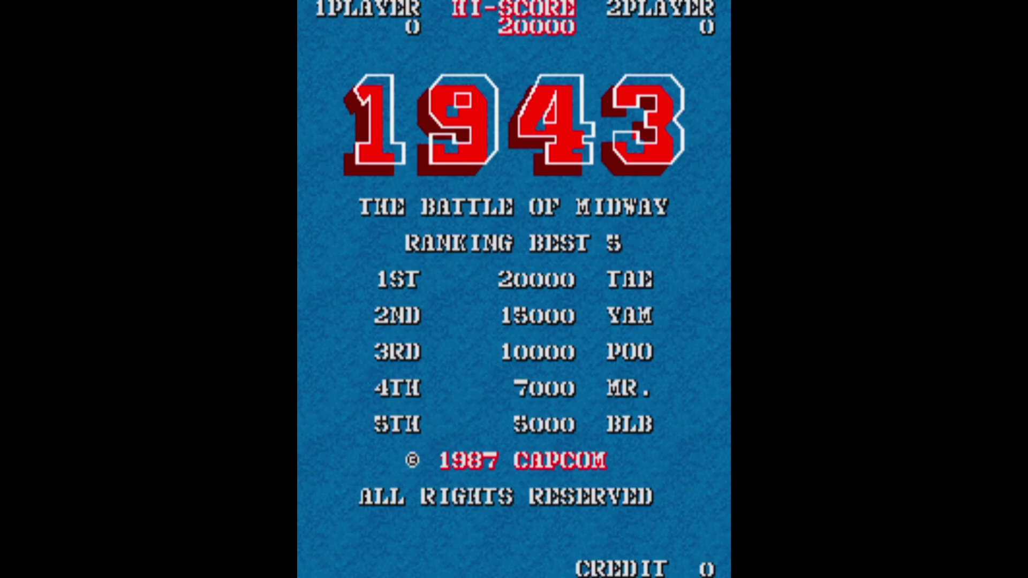
{"action": "key", "text": "Tab"}
{"action": "key", "text": "Down"}
{"action": "key", "text": "Down"}
{"action": "key", "text": "Down"}
{"action": "key", "text": "Down"}
{"action": "key", "text": "Down"}
{"action": "key", "text": "Down"}
{"action": "key", "text": "Down"}
{"action": "key", "text": "Down"}
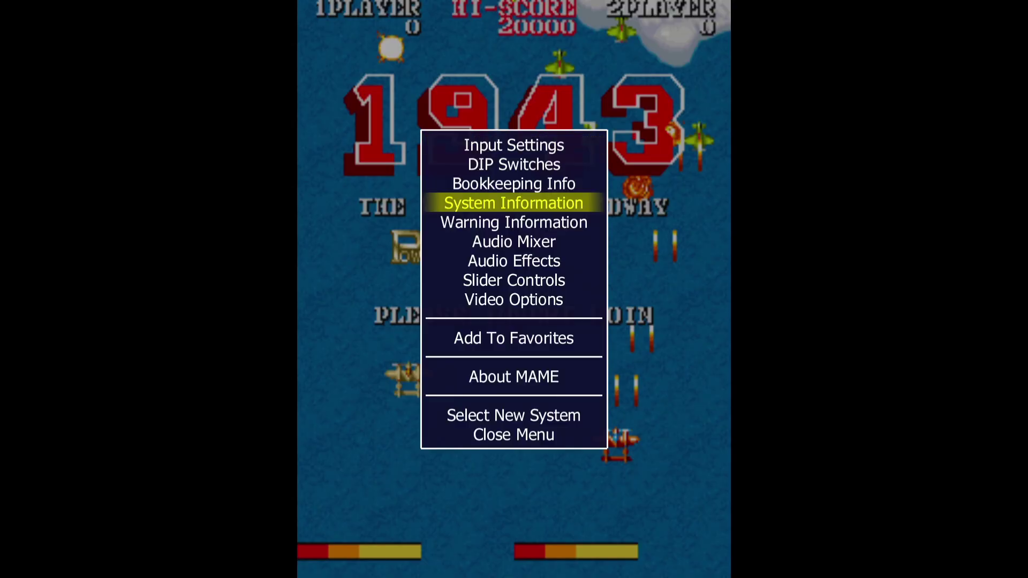
{"action": "key", "text": "Return"}
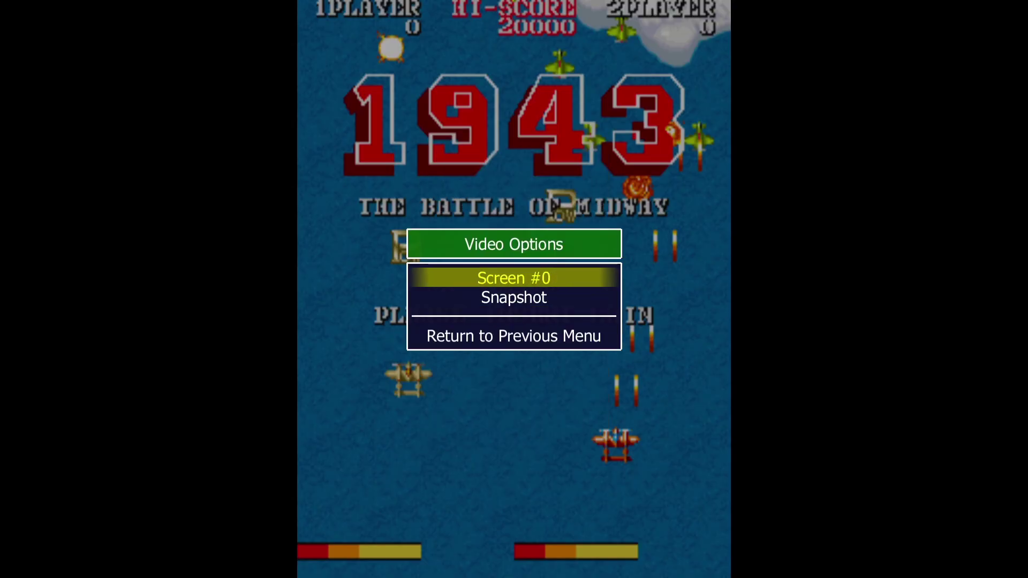
{"action": "key", "text": "Return"}
{"action": "key", "text": "Down"}
{"action": "key", "text": "Return"}
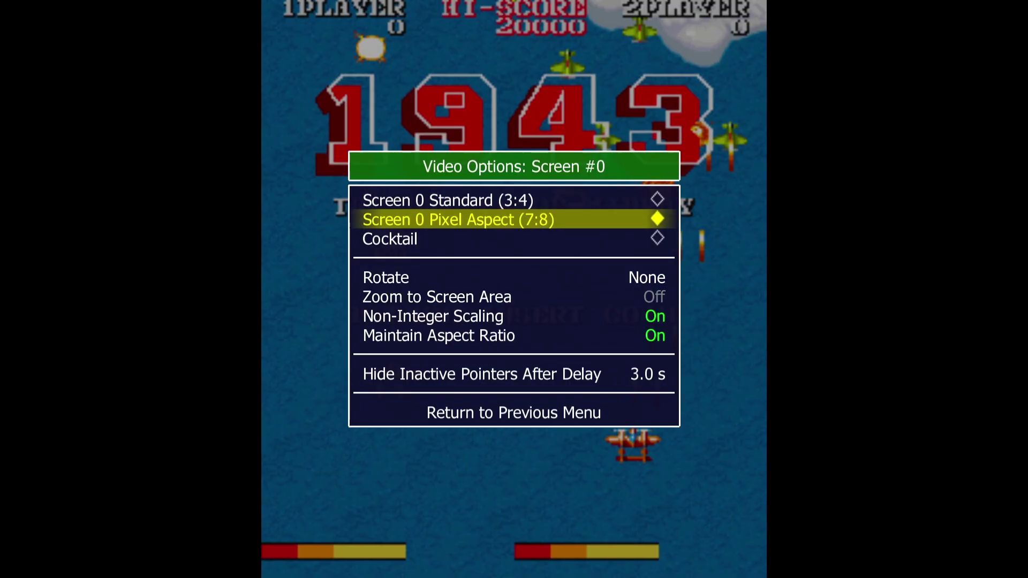
{"action": "key", "text": "Down"}
{"action": "key", "text": "Return"}
{"action": "key", "text": "Up"}
{"action": "key", "text": "Up"}
{"action": "key", "text": "Return"}
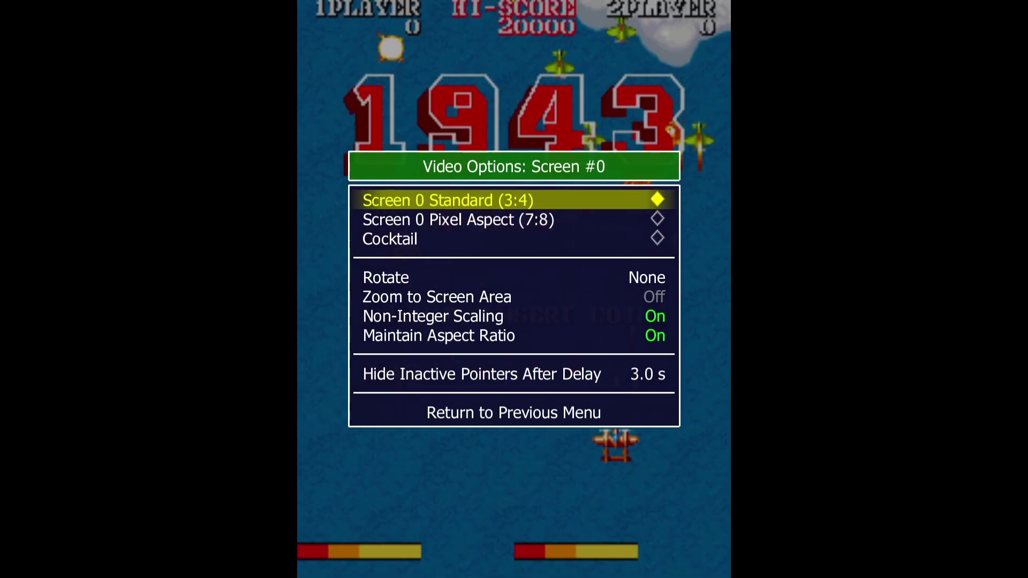
Step: Try rotating the display, then toggle Maintain Aspect Ratio off and back On
{"action": "key", "text": "Down"}
{"action": "key", "text": "Down"}
{"action": "key", "text": "Down"}
{"action": "key", "text": "Down"}
{"action": "key", "text": "Up"}
{"action": "key", "text": "Up"}
{"action": "key", "text": "Right"}
{"action": "key", "text": "Right"}
{"action": "key", "text": "Right"}
{"action": "key", "text": "Right"}
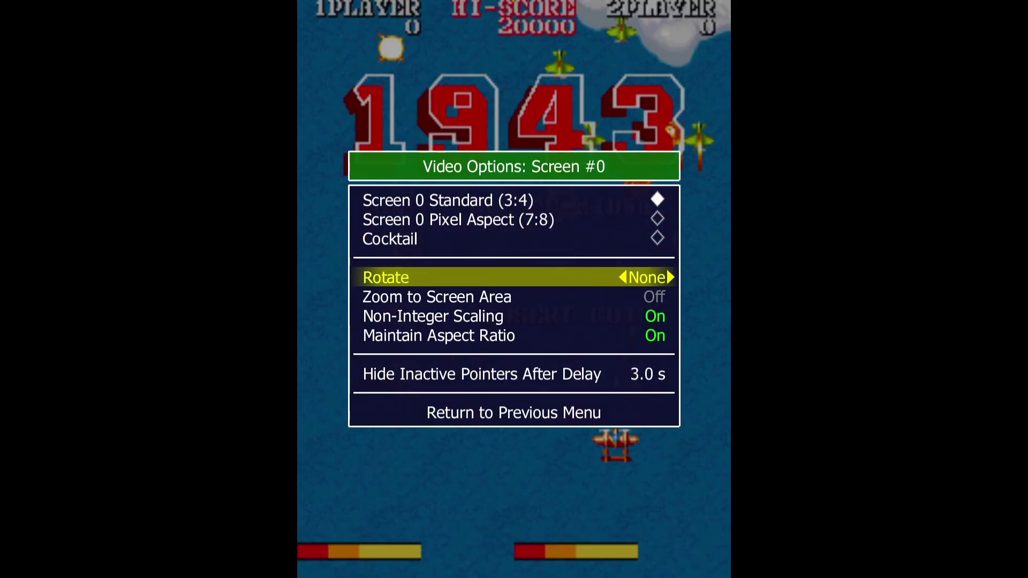
{"action": "key", "text": "Down"}
{"action": "key", "text": "Down"}
{"action": "key", "text": "Down"}
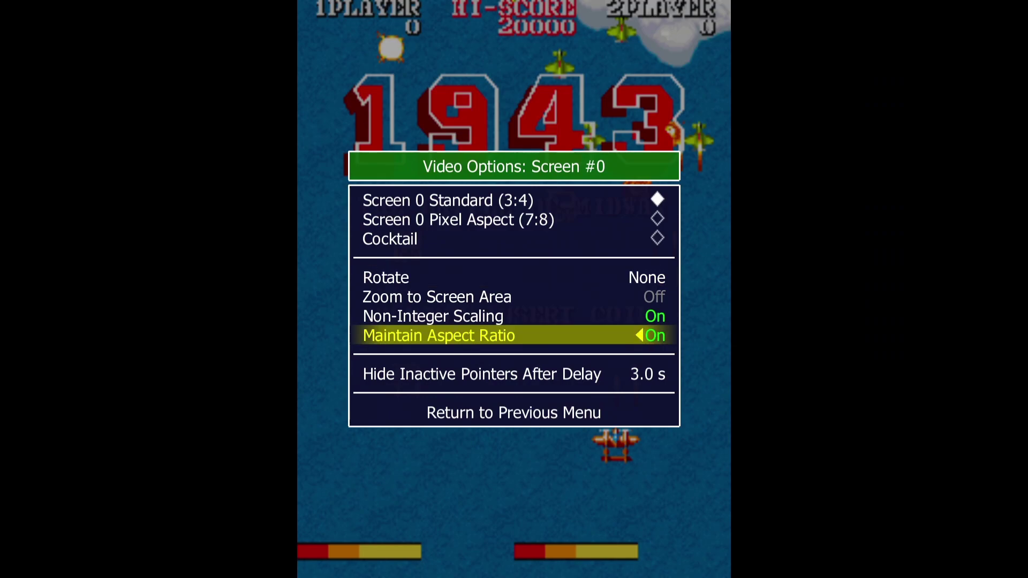
{"action": "key", "text": "Left"}
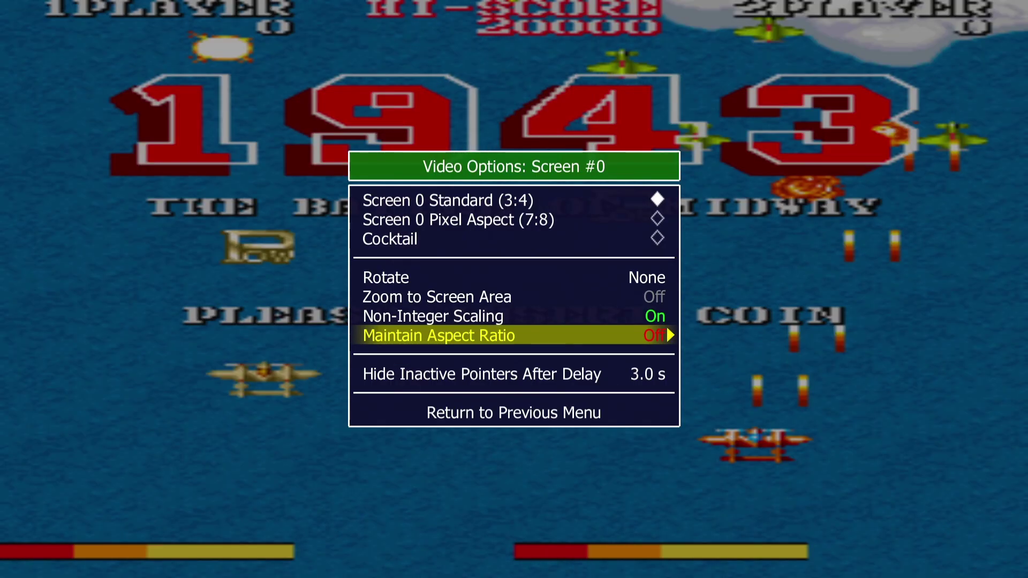
{"action": "key", "text": "Right"}
Step: Back out of the Screen #0 settings and Video Options to the main menu
{"action": "key", "text": "Down"}
{"action": "key", "text": "Down"}
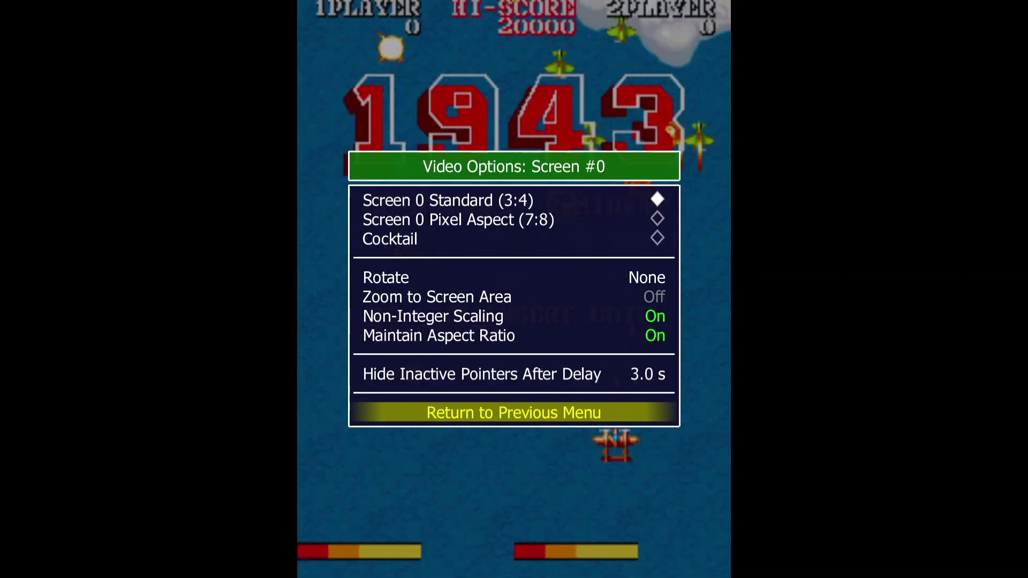
{"action": "key", "text": "Return"}
{"action": "key", "text": "Down"}
{"action": "key", "text": "Down"}
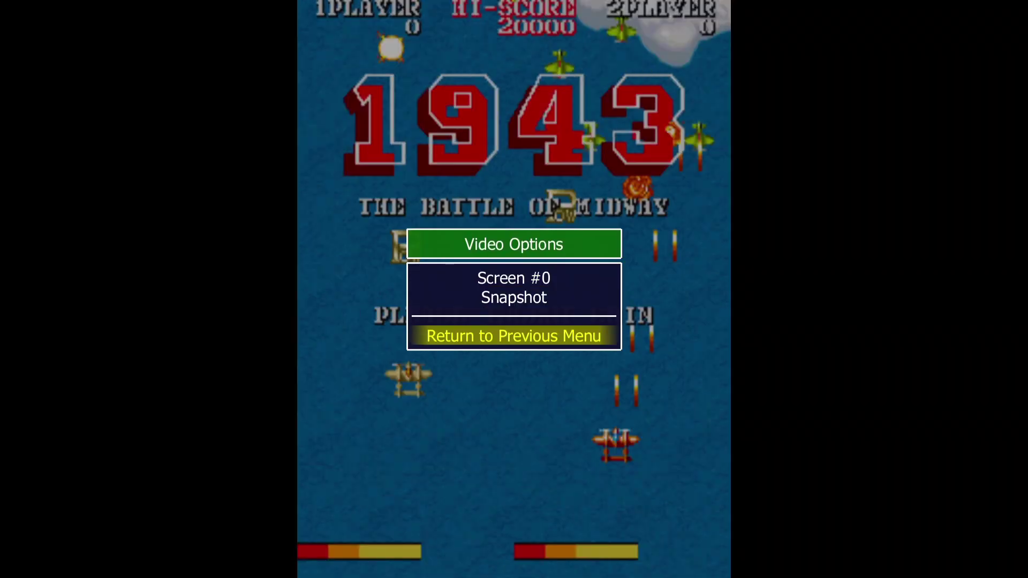
{"action": "key", "text": "Return"}
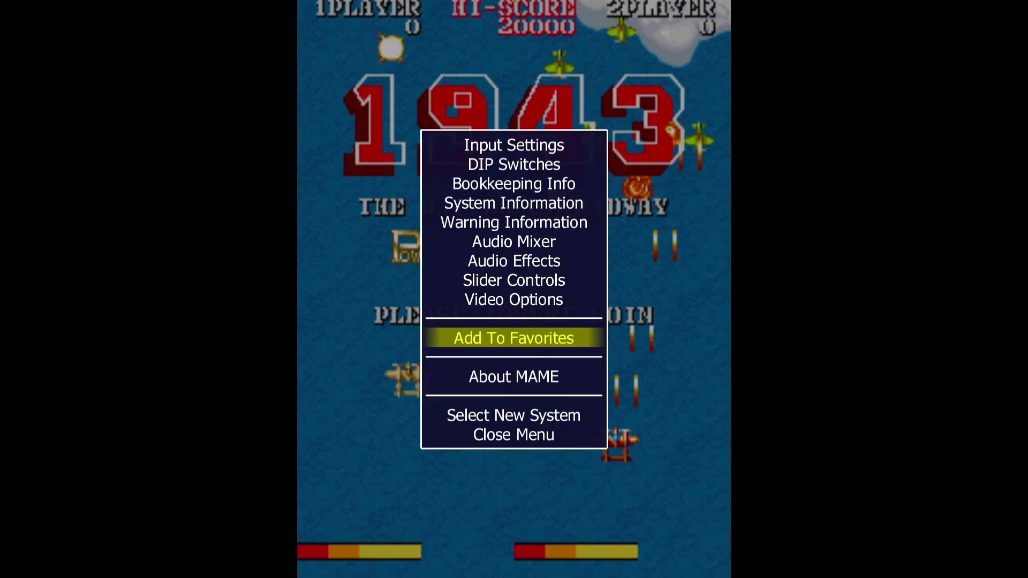
Step: Add 1943 to favorites and set DIP switches Difficulty to 1 (Easy) and Demo Sounds Off
{"action": "key", "text": "Return"}
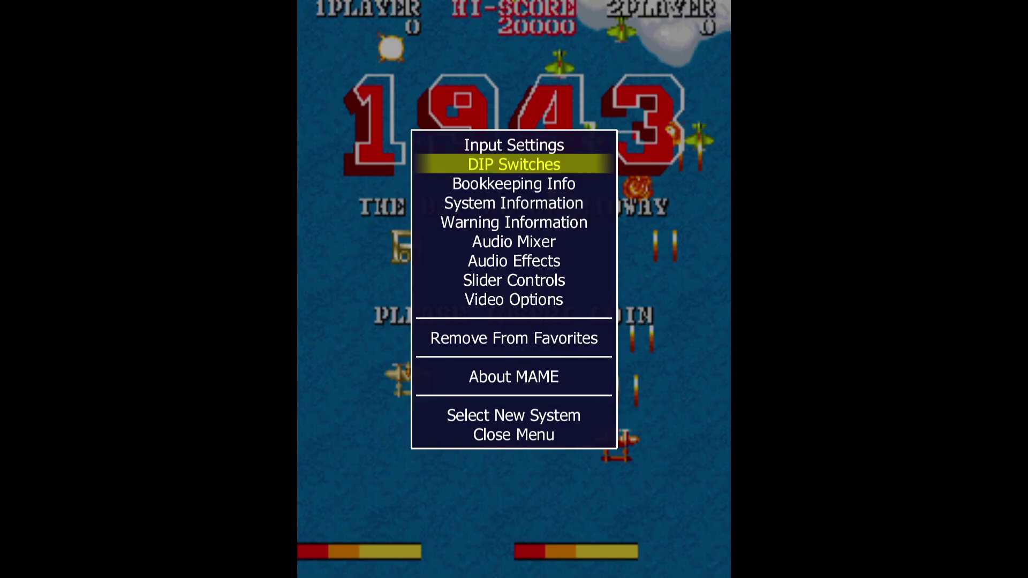
{"action": "key", "text": "Return"}
{"action": "key", "text": "Left"}
{"action": "key", "text": "Left"}
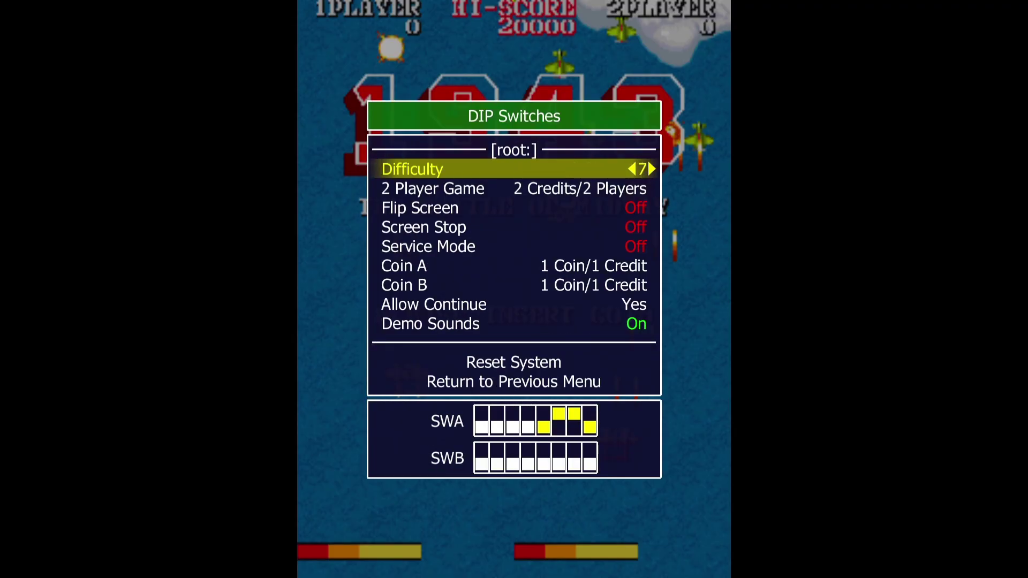
{"action": "key", "text": "Left"}
{"action": "key", "text": "Left"}
{"action": "key", "text": "Left"}
{"action": "key", "text": "Left"}
{"action": "key", "text": "Left"}
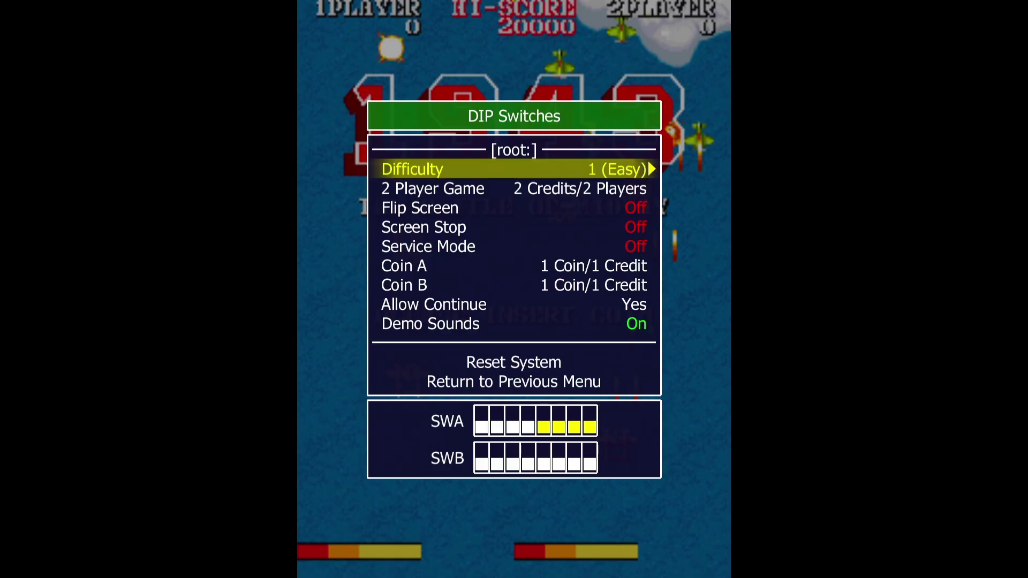
{"action": "key", "text": "Down"}
{"action": "key", "text": "Up"}
{"action": "key", "text": "Up"}
{"action": "key", "text": "Up"}
{"action": "key", "text": "Left"}
Step: Return to the main menu and close it to resume playing 1943
{"action": "key", "text": "Down"}
{"action": "key", "text": "Down"}
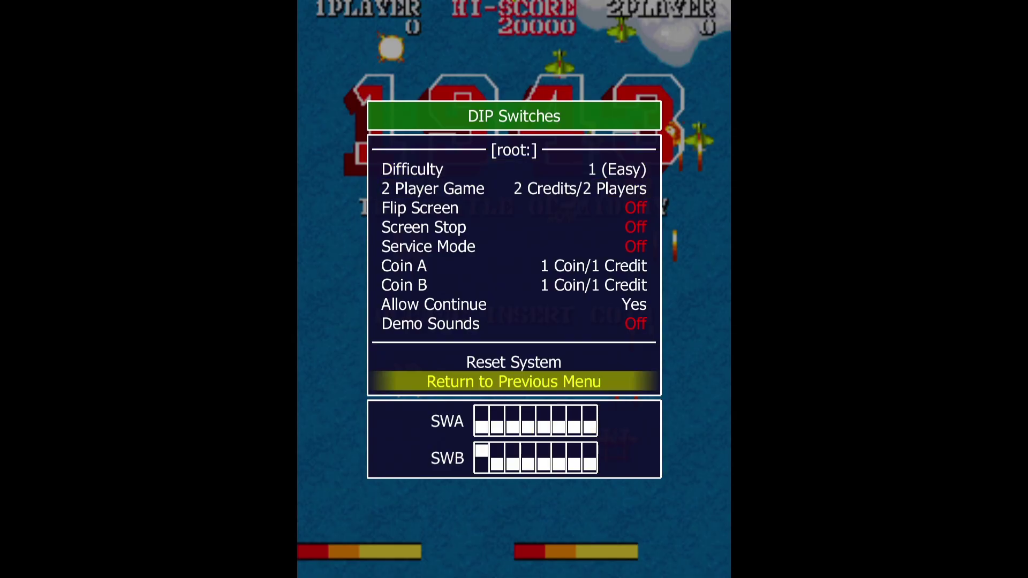
{"action": "key", "text": "Return"}
{"action": "key", "text": "Down"}
{"action": "key", "text": "Down"}
{"action": "key", "text": "Down"}
{"action": "key", "text": "Down"}
{"action": "key", "text": "Down"}
{"action": "key", "text": "Down"}
{"action": "key", "text": "Down"}
{"action": "key", "text": "Down"}
{"action": "key", "text": "Down"}
{"action": "key", "text": "Down"}
{"action": "key", "text": "Down"}
{"action": "key", "text": "Return"}
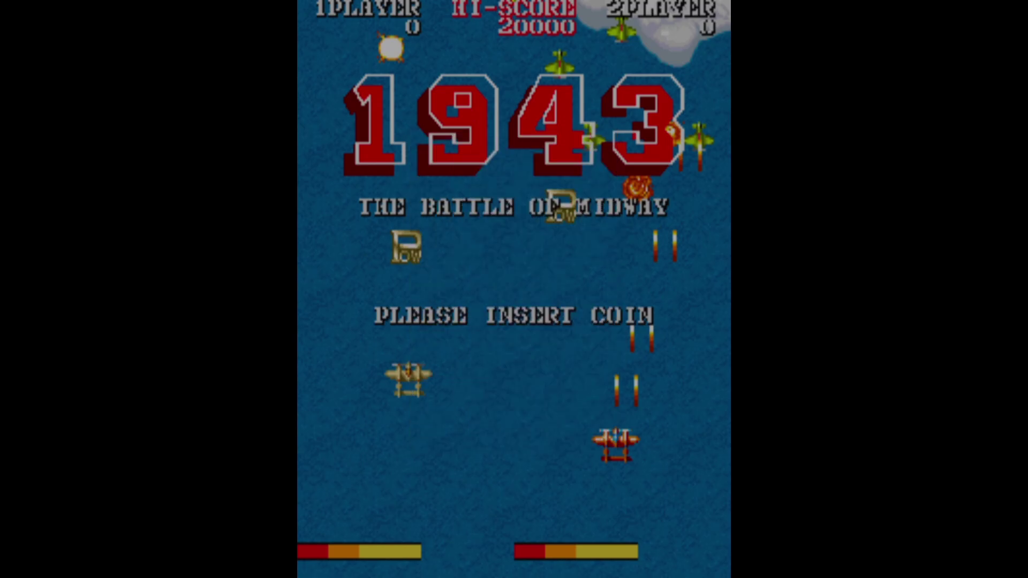
Step: Insert a coin, start a one-player game of 1943, and collect the three-way shot power-up
{"action": "key", "text": "5"}
{"action": "key", "text": "1"}
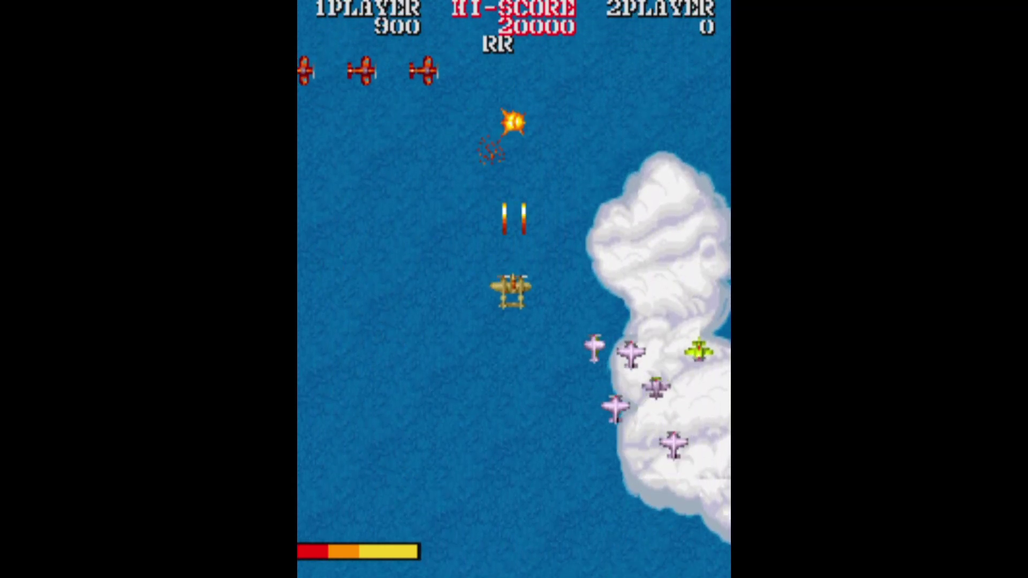
{"action": "key", "text": "Down"}
{"action": "key", "text": "Right"}
{"action": "key", "text": "Up"}
{"action": "key", "text": "Left"}
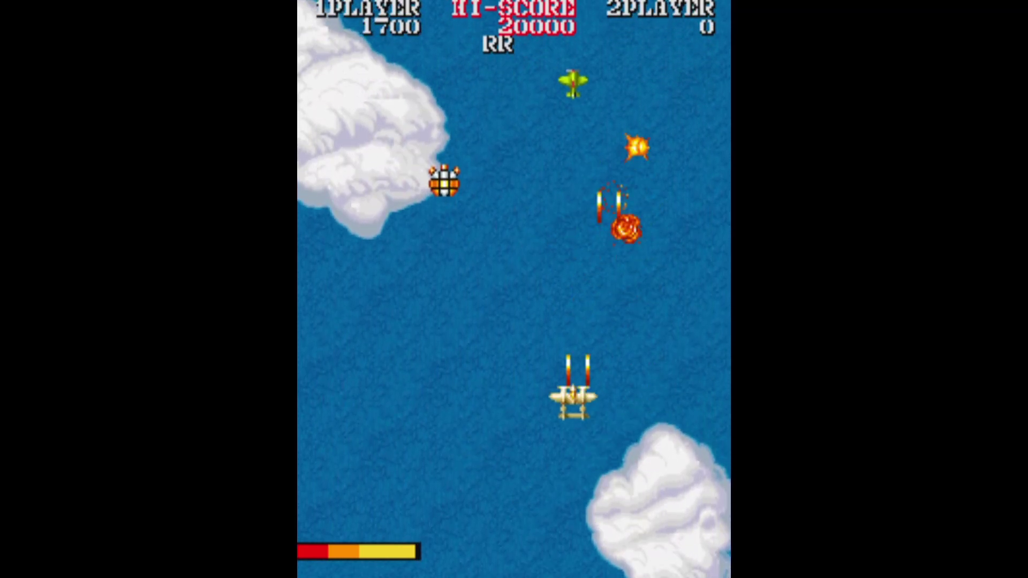
{"action": "key", "text": "Down"}
{"action": "key", "text": "Right"}
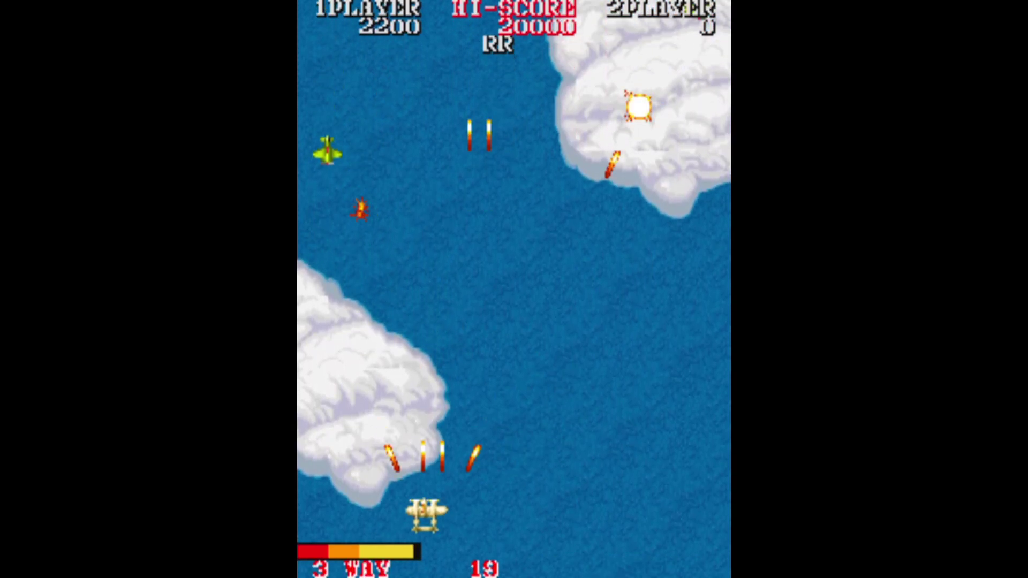
Step: Dodge and fire at the enemy formations, then quit 1943 back to the system list
{"action": "key", "text": "Right"}
{"action": "key", "text": "Up"}
{"action": "key", "text": "Left"}
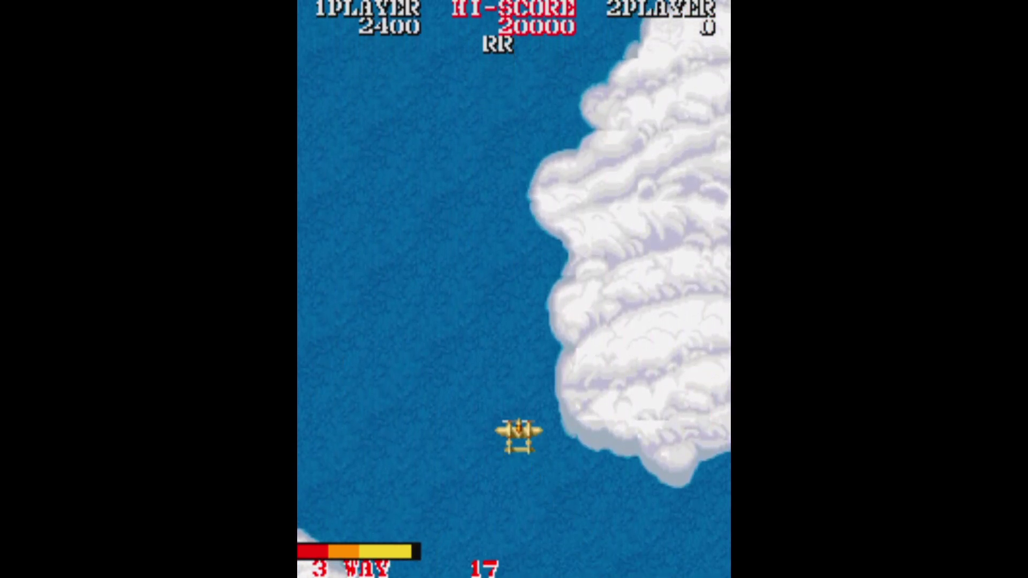
{"action": "key", "text": "Up"}
{"action": "key", "text": "Left"}
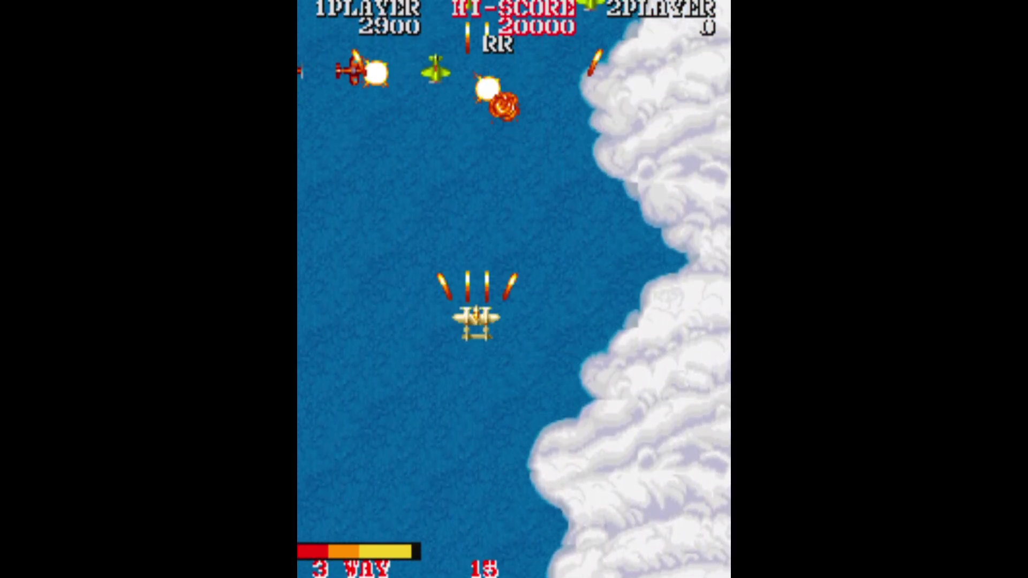
{"action": "key", "text": "Down"}
{"action": "key", "text": "Left"}
{"action": "key", "text": "Down"}
{"action": "key", "text": "Right"}
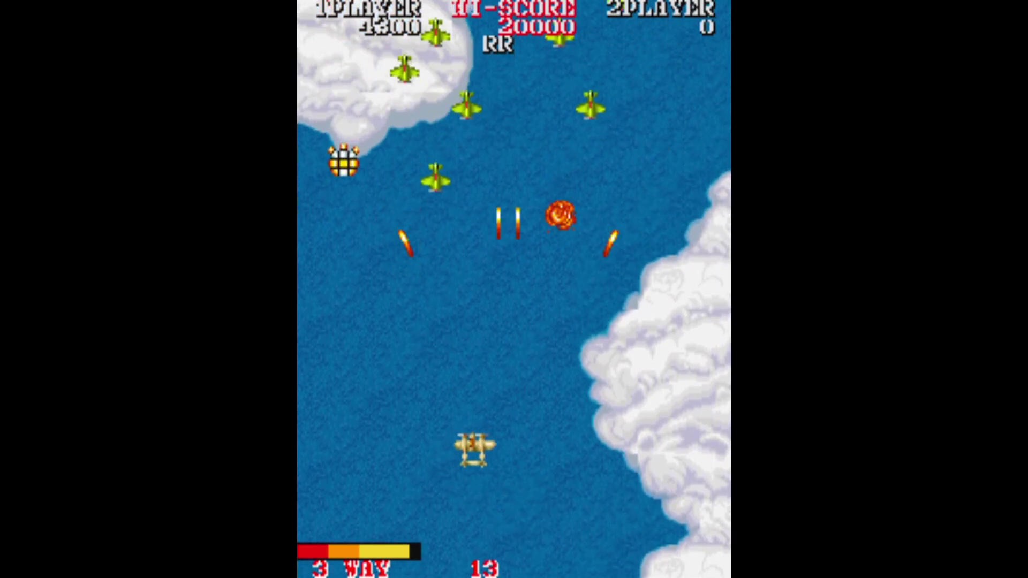
{"action": "key", "text": "Up"}
{"action": "key", "text": "Left"}
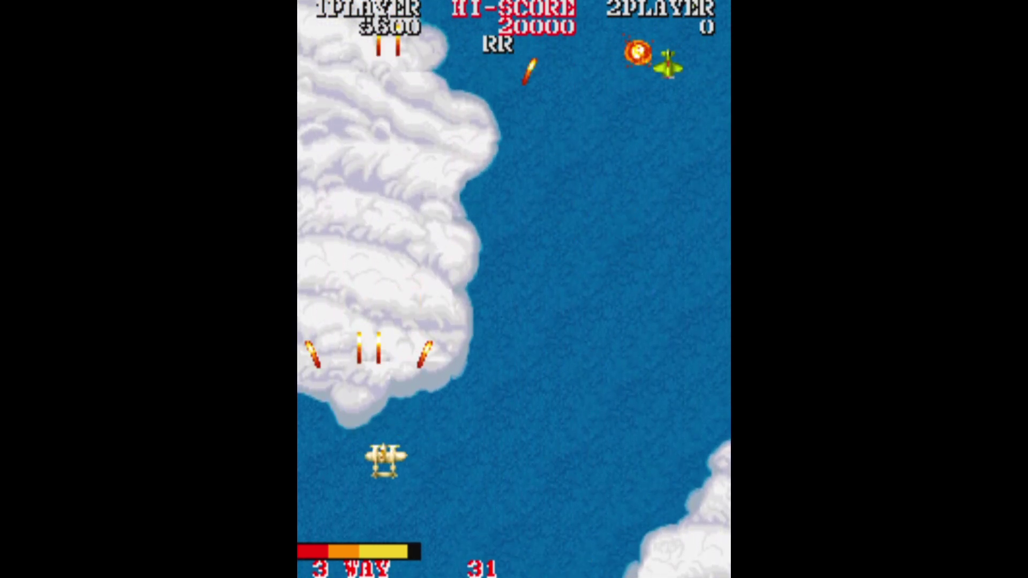
{"action": "key", "text": "Right"}
{"action": "key", "text": "Escape"}
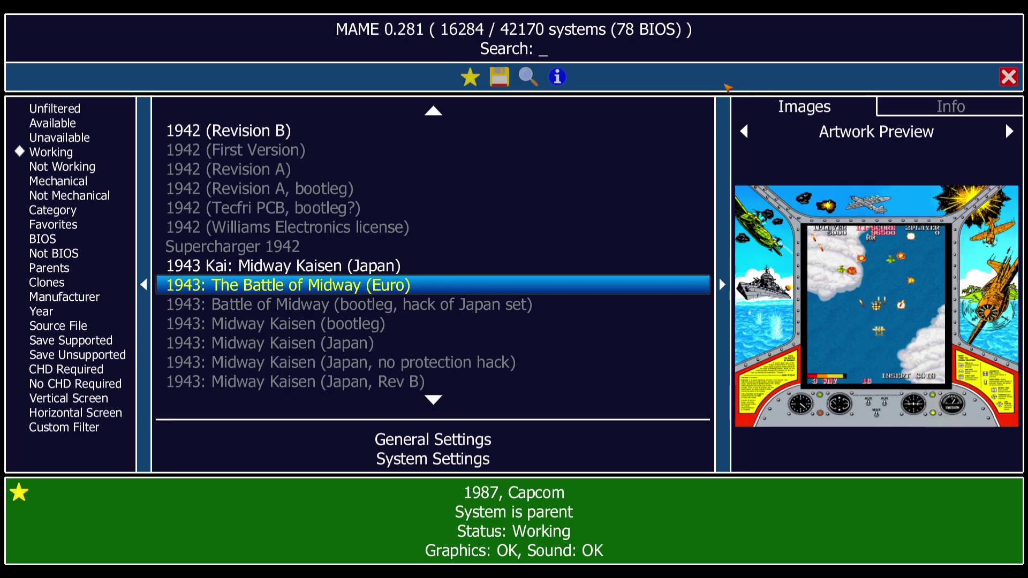
Step: Search 'alien' and launch Alien3: The Gun (World), dismissing its machine information screen
{"action": "type", "text": "alien"}
{"action": "left_click", "coordinate": [298, 132]}
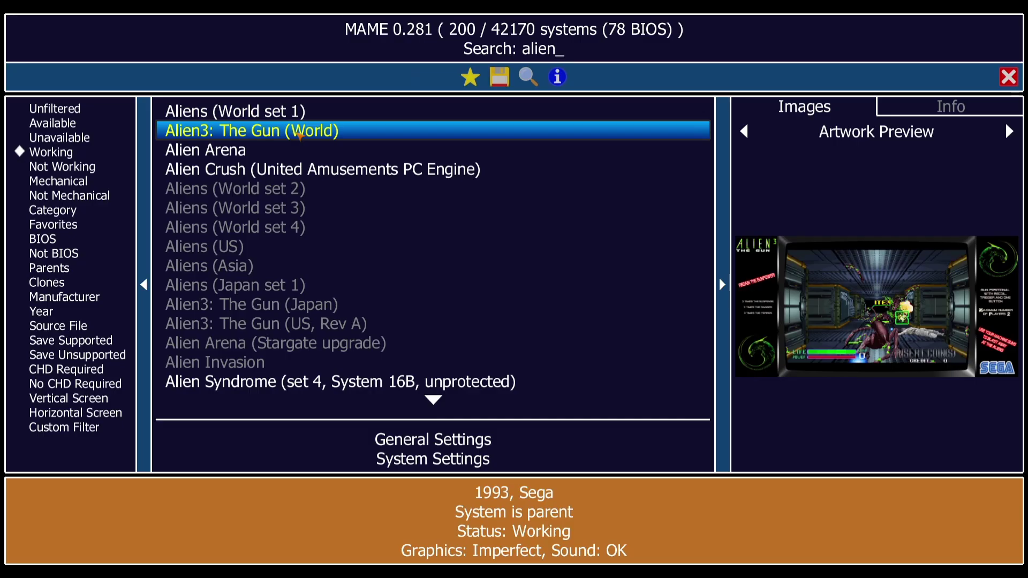
{"action": "double_click", "coordinate": [299, 133]}
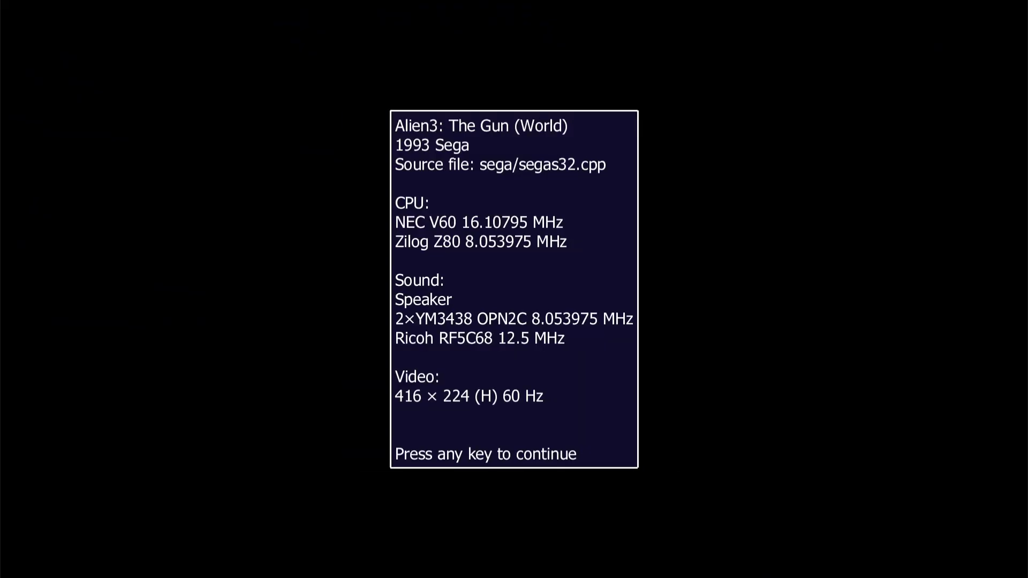
{"action": "key", "text": "Return"}
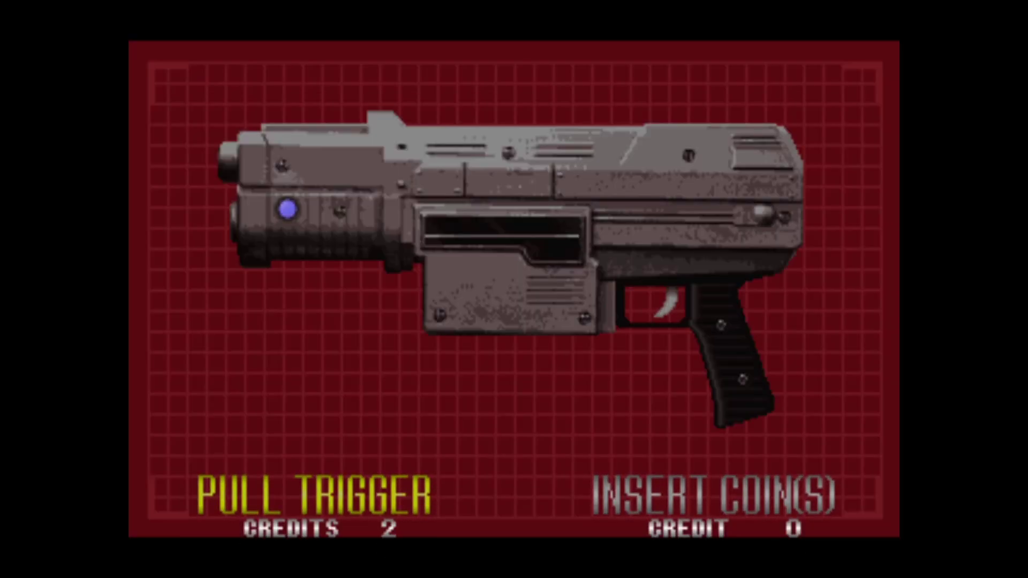
Step: Skip the gun attract screen and open Input Settings' general Player 2 Controls assignments
{"action": "key", "text": "ctrl"}
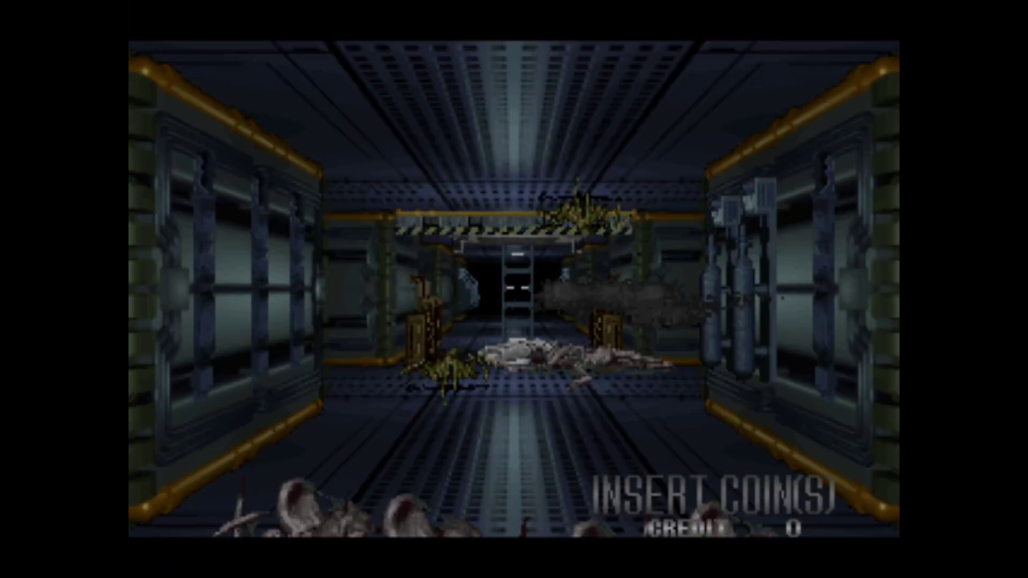
{"action": "key", "text": "Tab"}
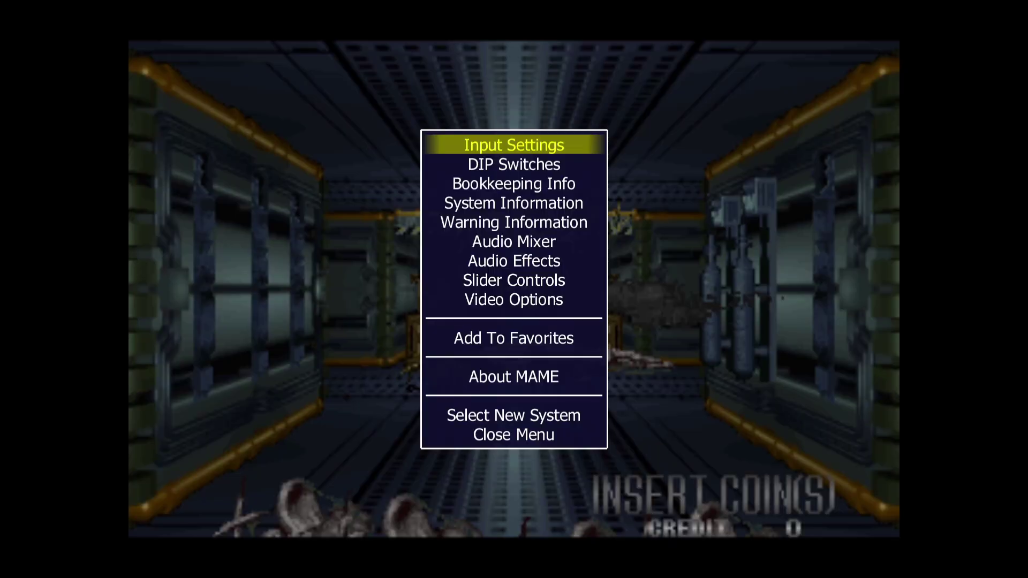
{"action": "key", "text": "Return"}
{"action": "key", "text": "Down"}
{"action": "key", "text": "Down"}
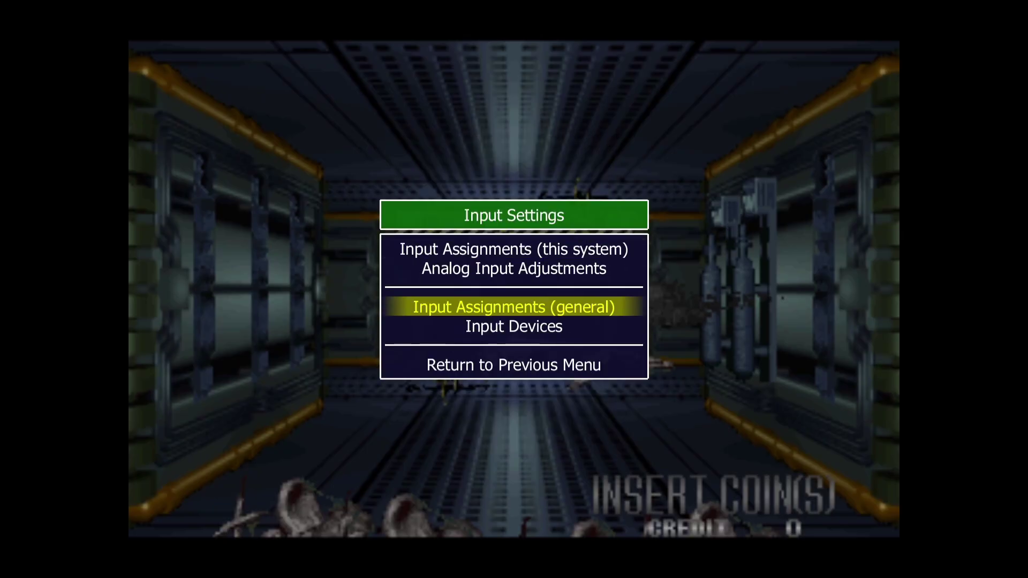
{"action": "key", "text": "Return"}
{"action": "key", "text": "Down"}
{"action": "key", "text": "Down"}
{"action": "key", "text": "Return"}
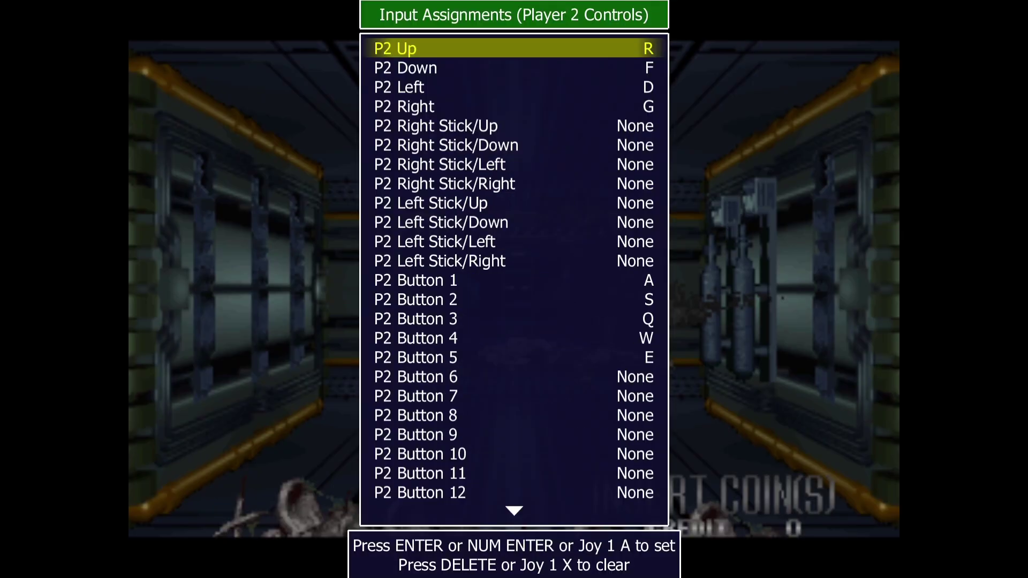